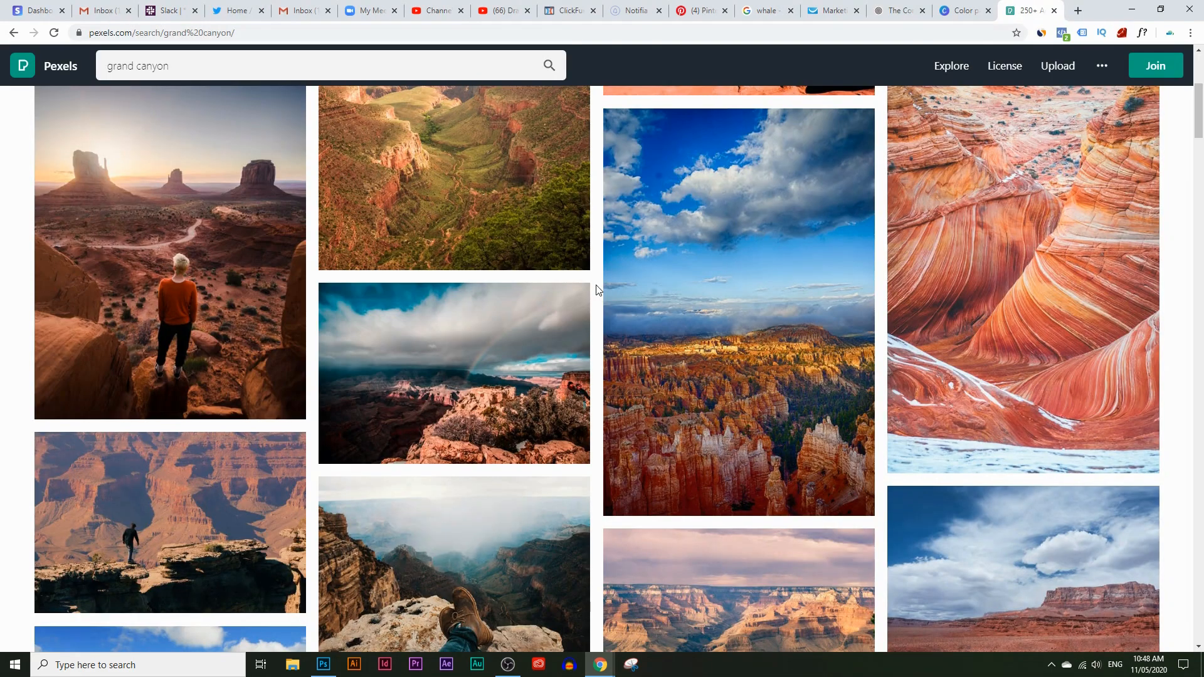
- Look over the grand canyon photos on Pexels, plus the sample photo and color swatches on Canva's color palette generator
scroll(596, 290, up, 2)
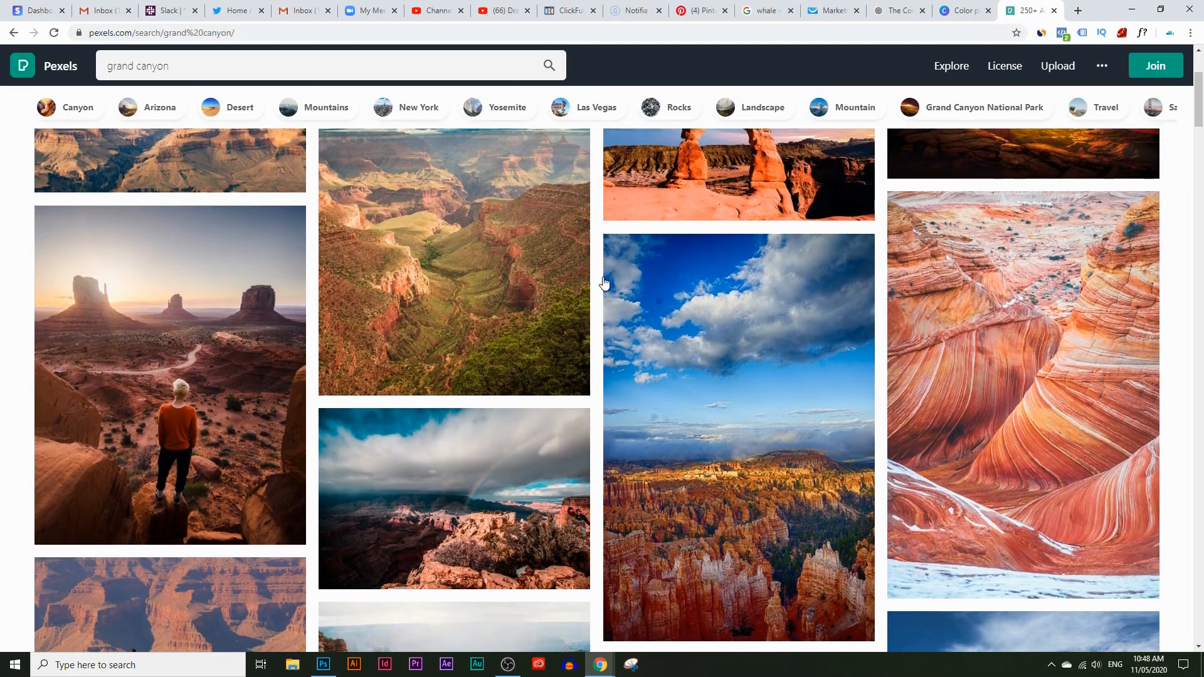
scroll(593, 293, up, 2)
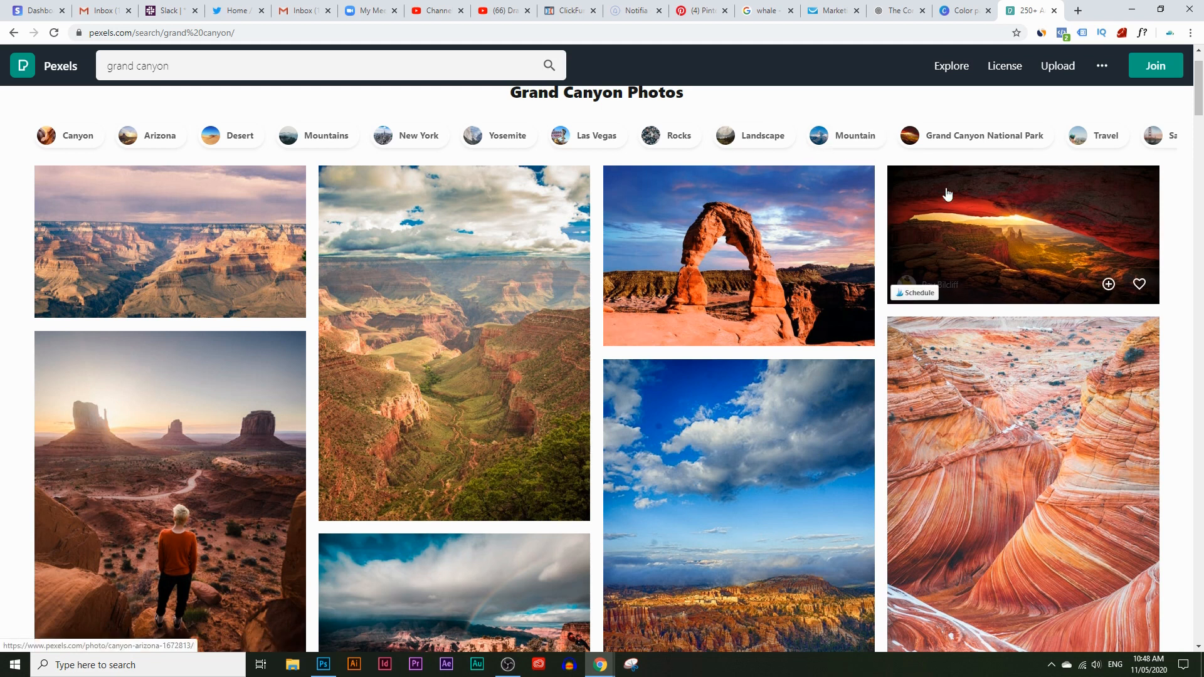
click(963, 14)
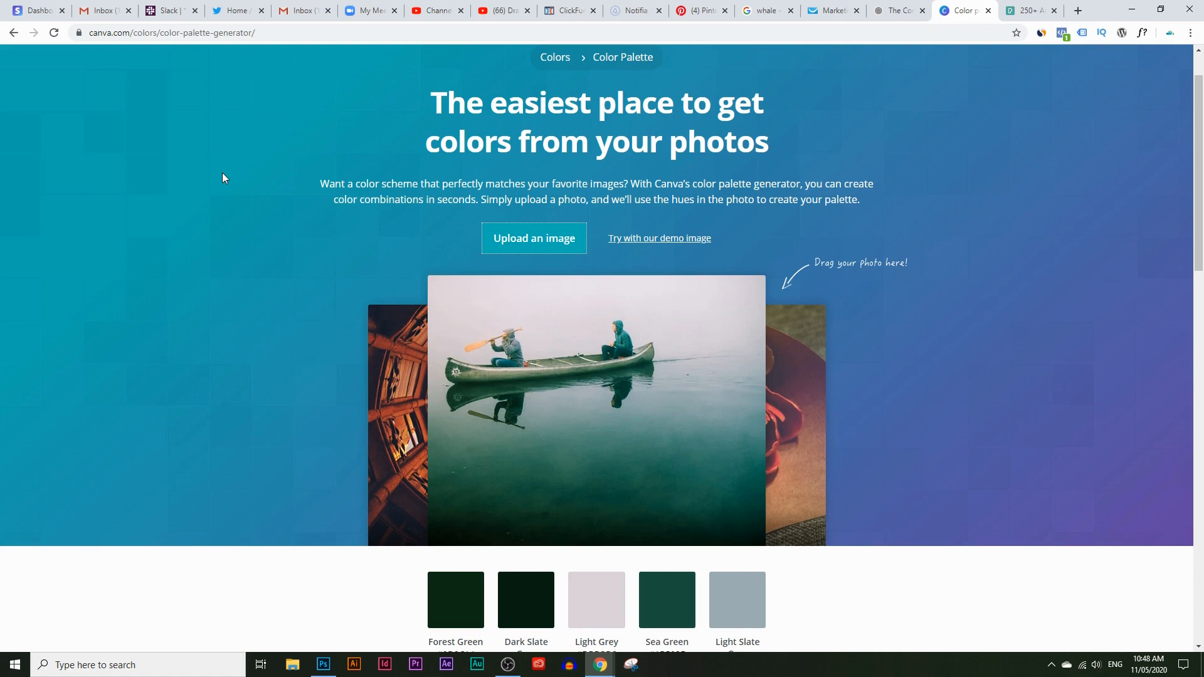
scroll(222, 173, up, 1)
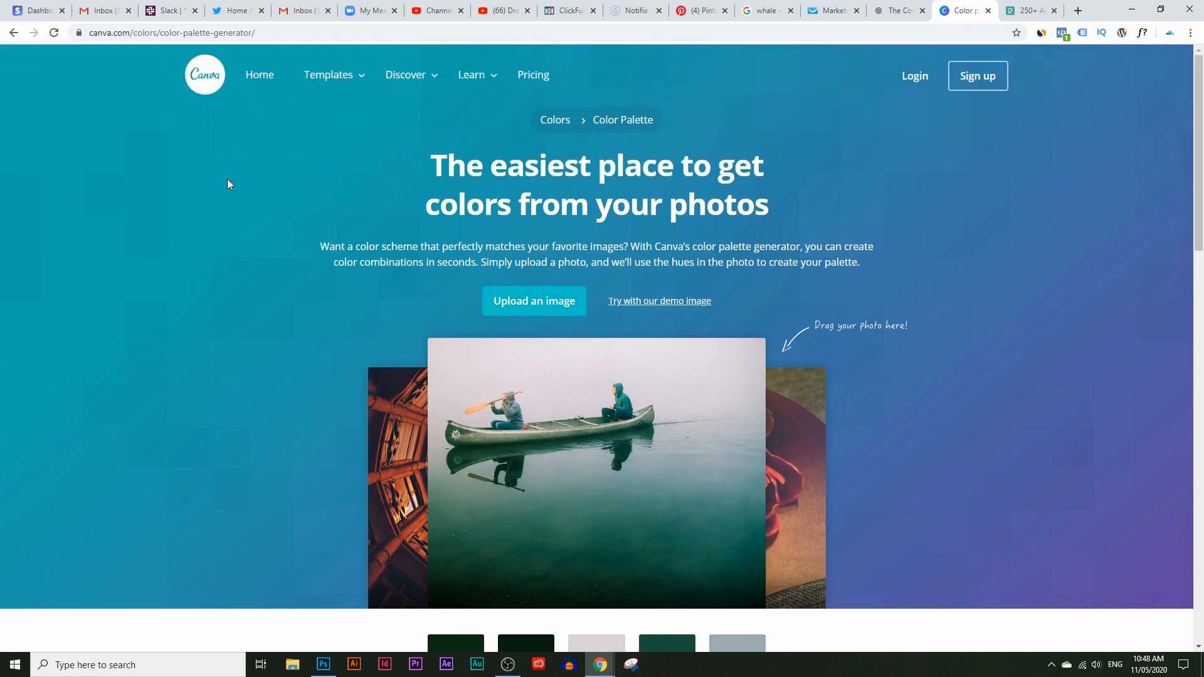
scroll(662, 241, down, 1)
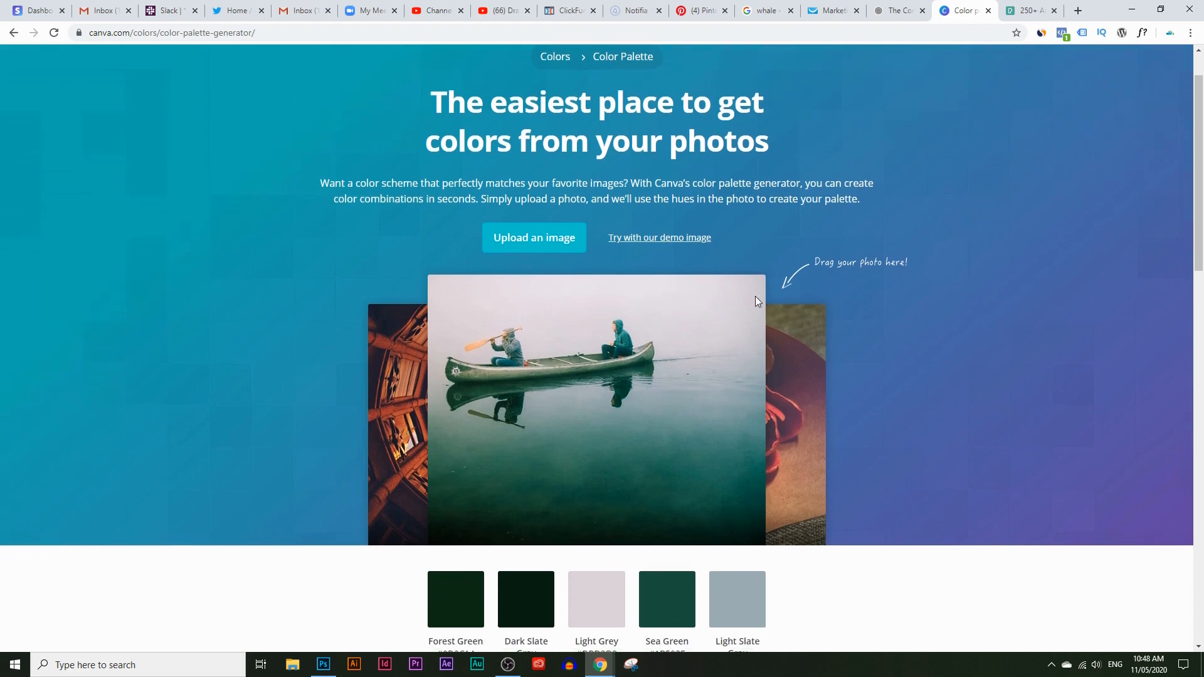
scroll(627, 314, down, 2)
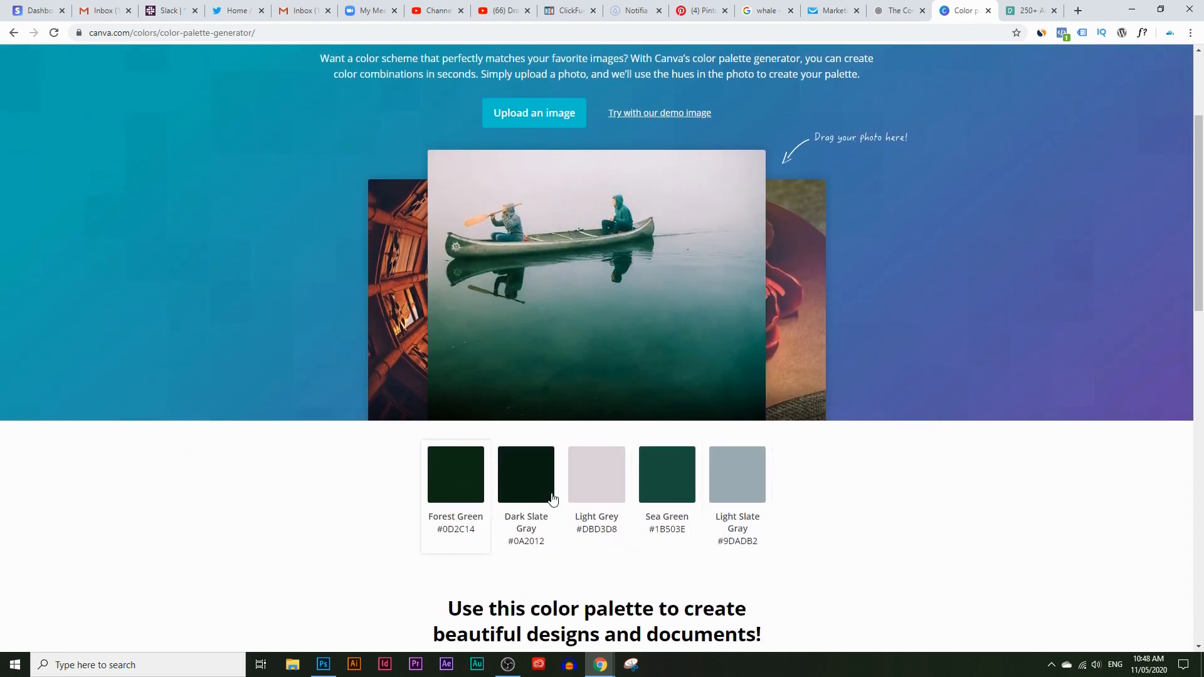
scroll(794, 481, up, 1)
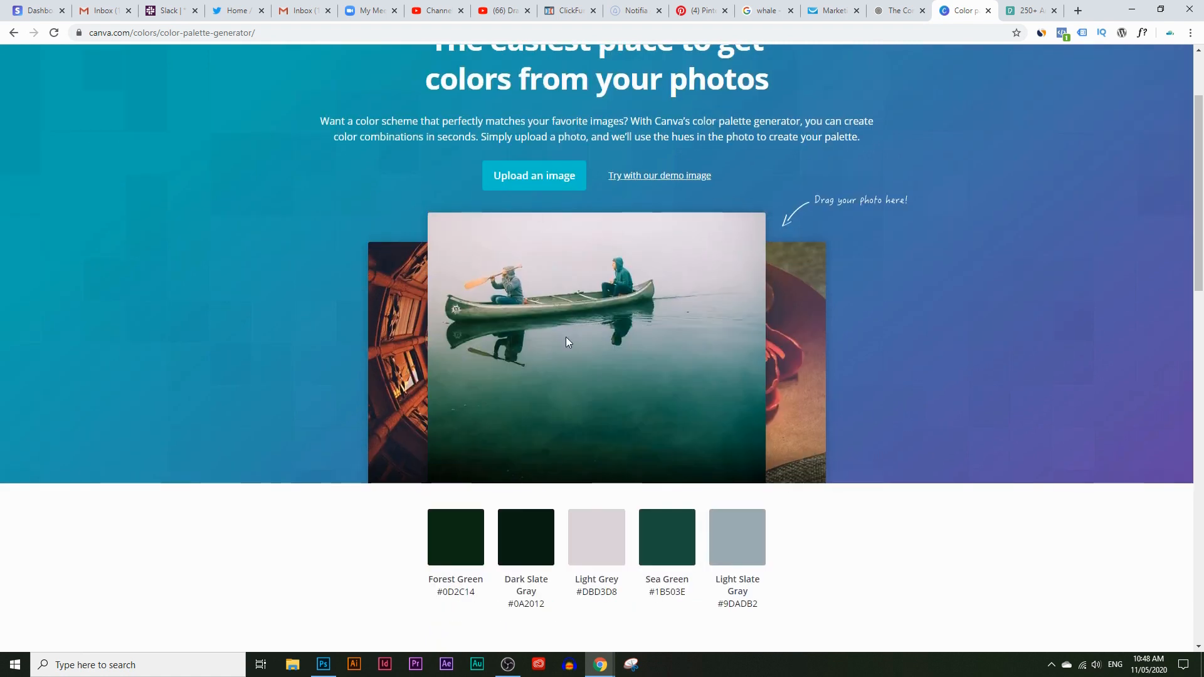
- Upload pexels-photo-342005 from the images color pallete folder to Canva's generator to extract its color palette
scroll(577, 314, up, 1)
click(536, 244)
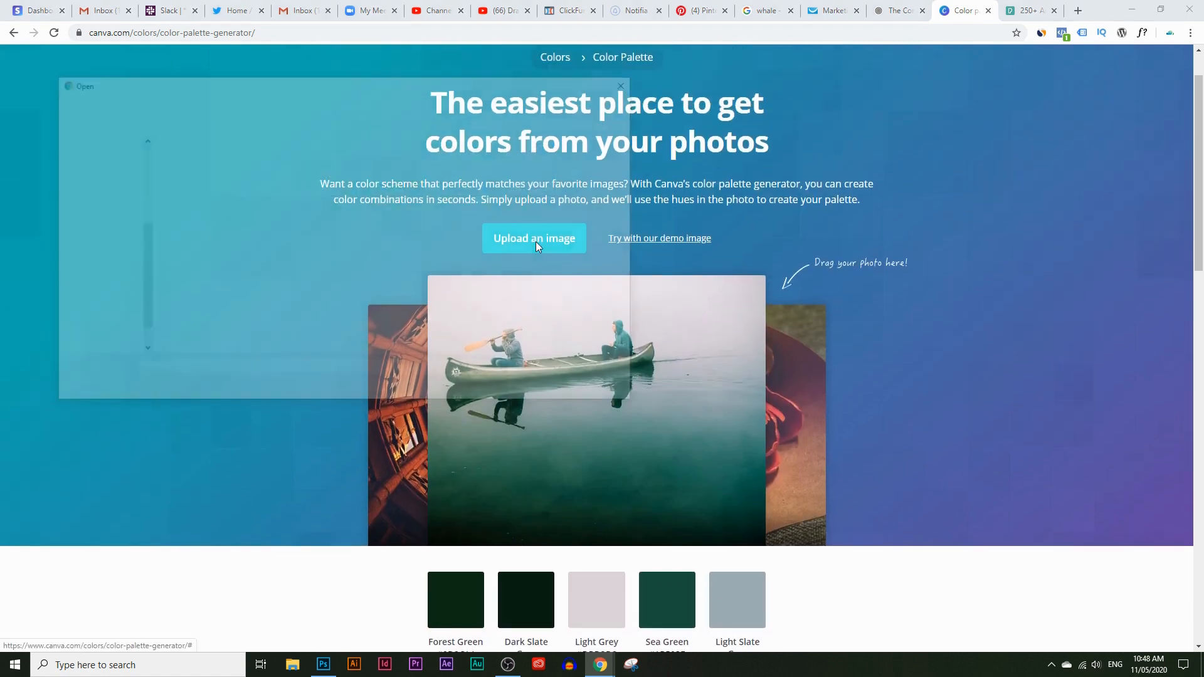
scroll(93, 164, up, 5)
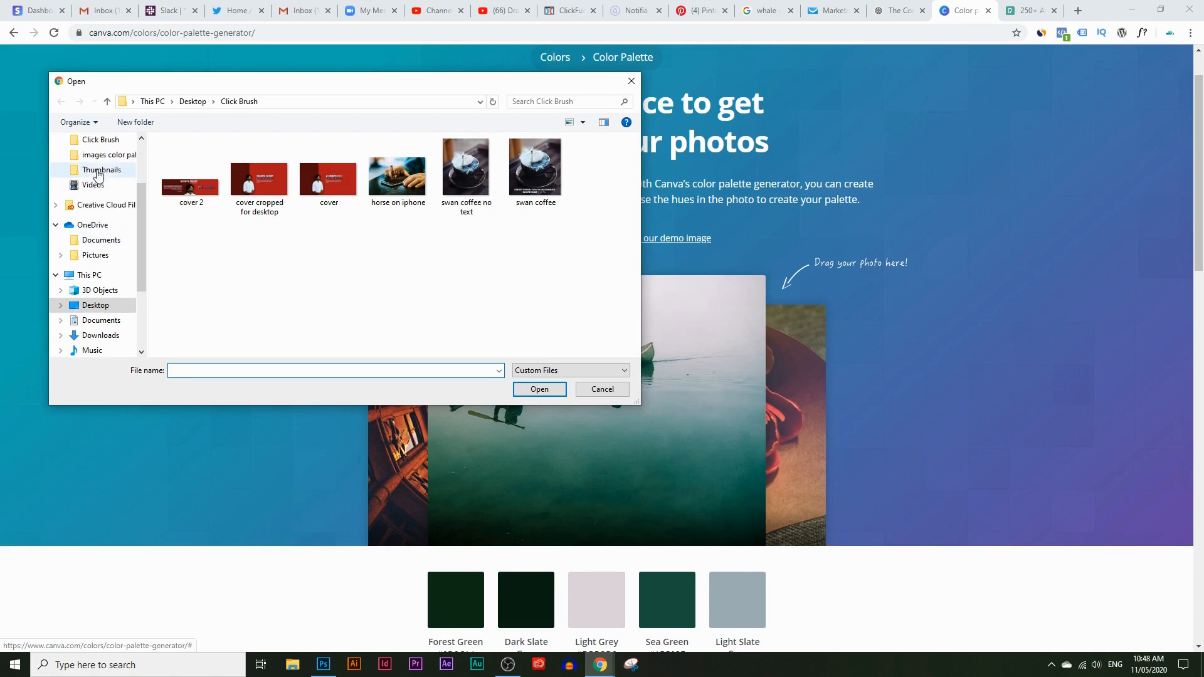
click(100, 154)
click(409, 191)
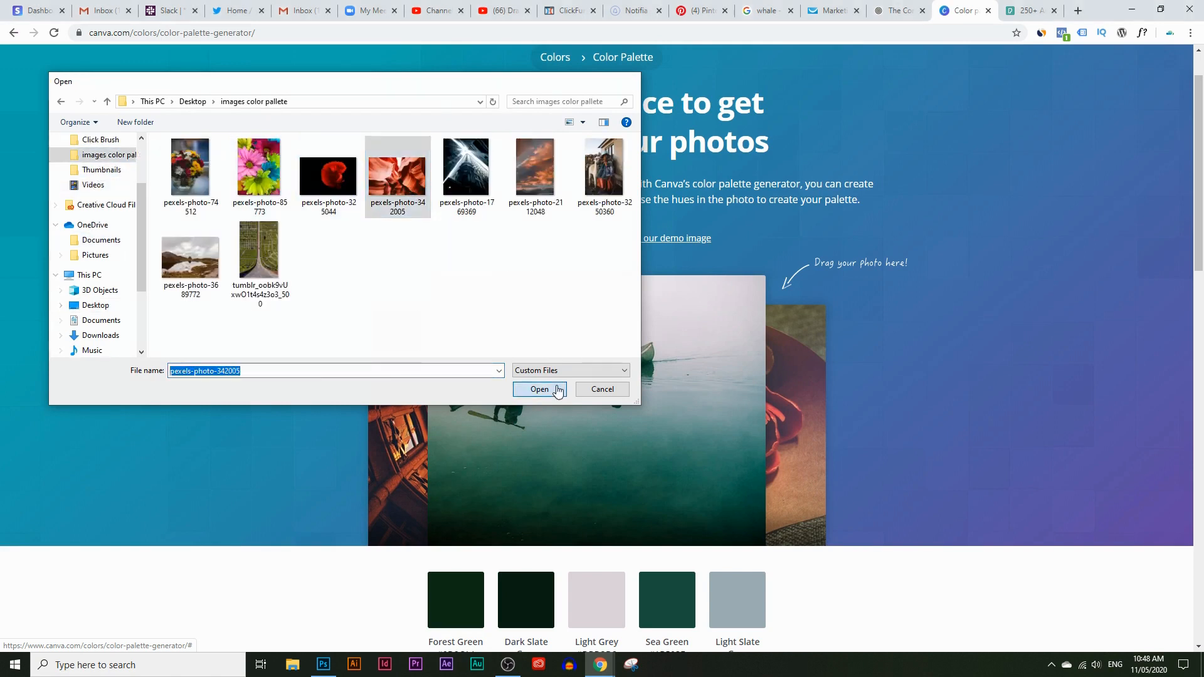
click(545, 389)
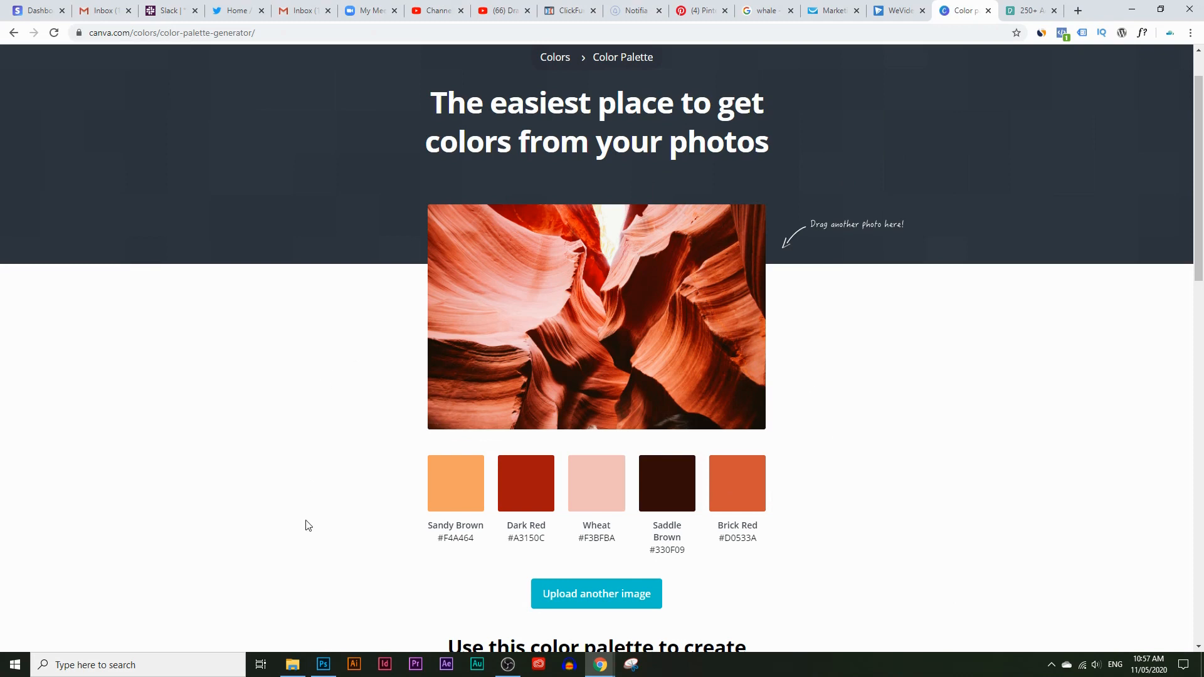
- Switch to Photoshop, select the right half of the blank Untitled-2 page with a rectangular marquee, and bring up the pexels-photo-342005.jpeg document
click(331, 666)
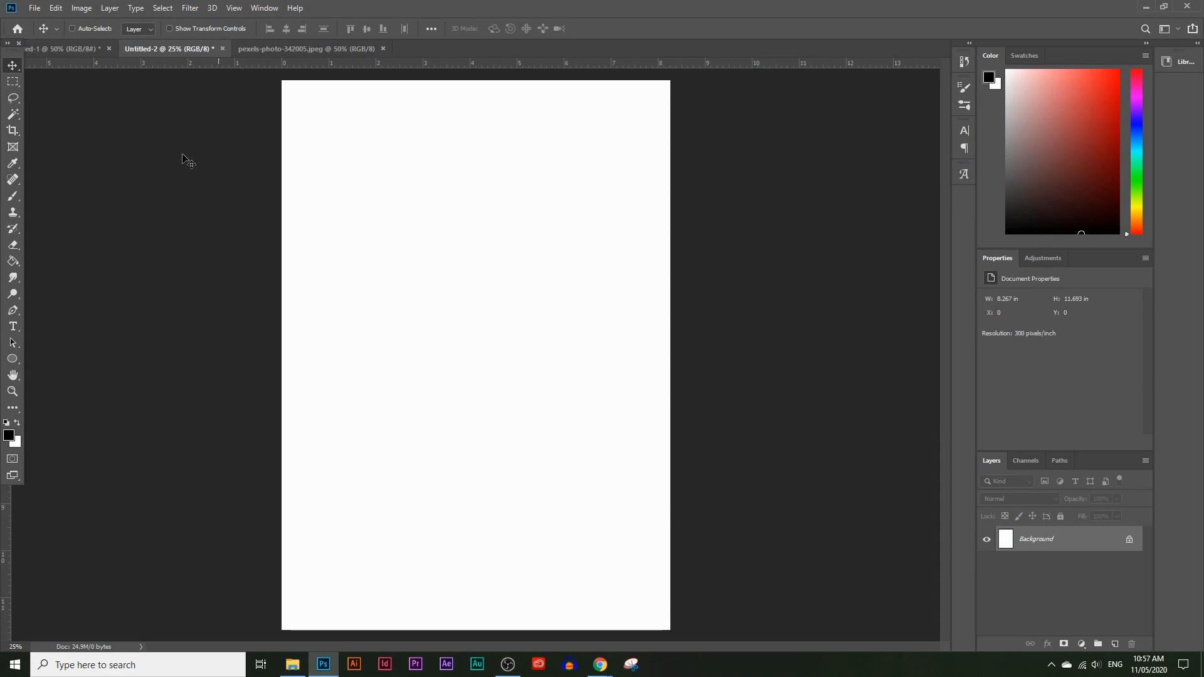
click(12, 86)
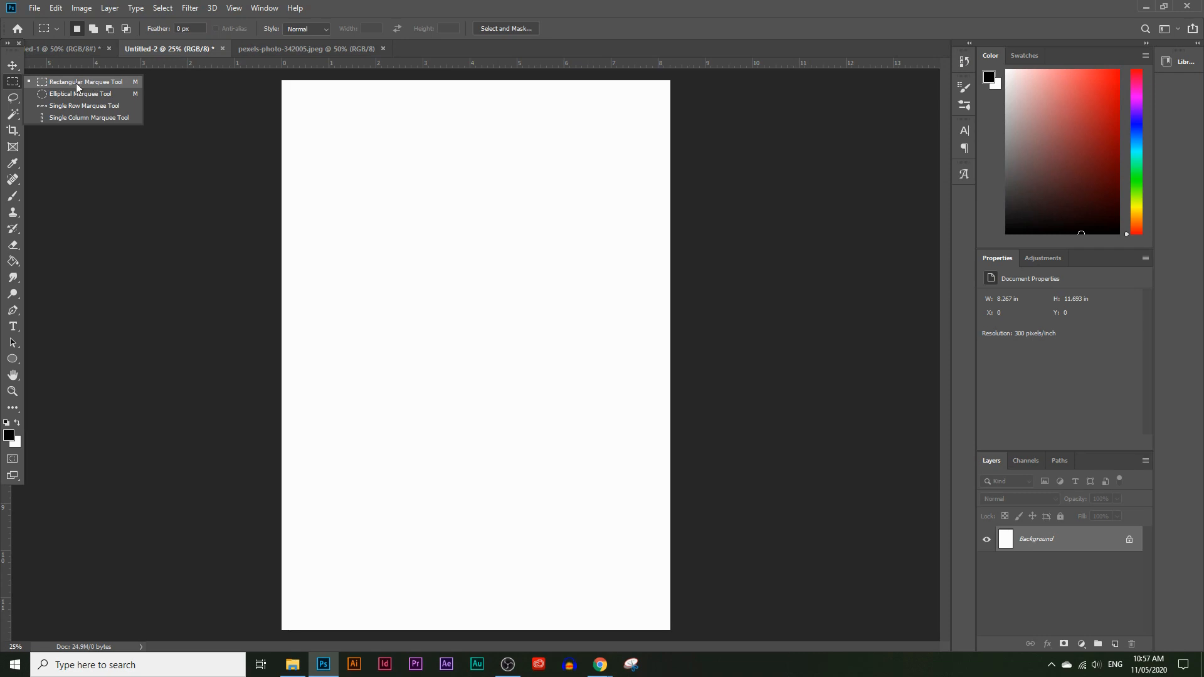
click(10, 82)
click(77, 80)
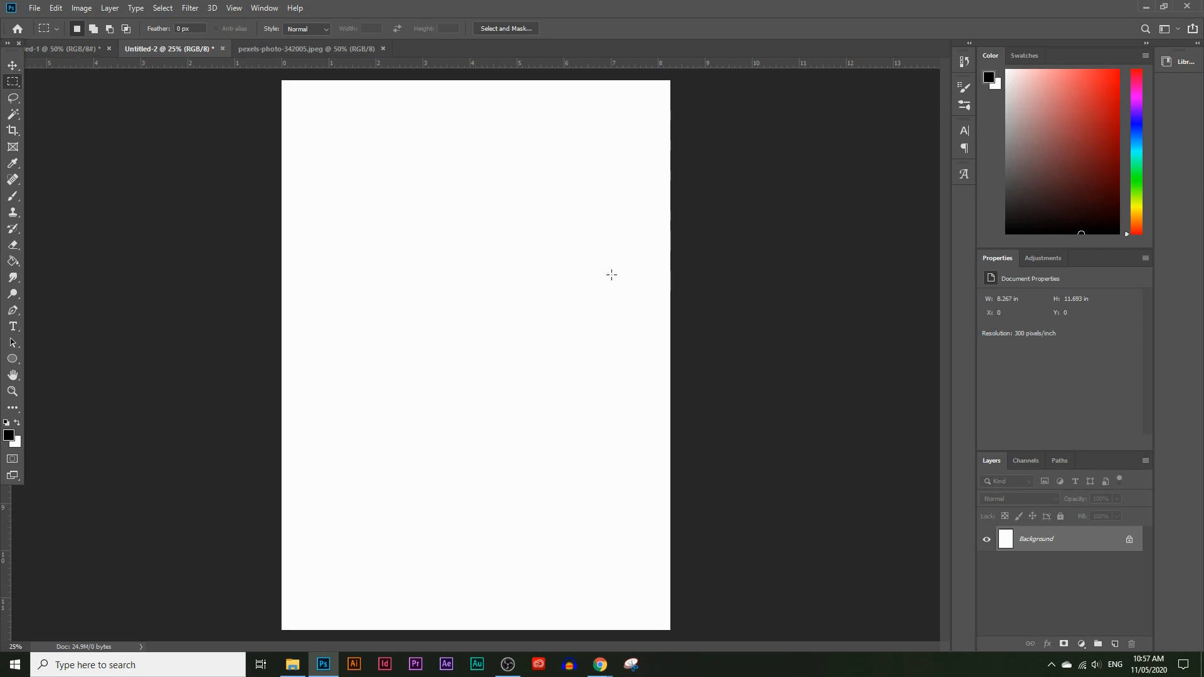
drag(706, 638, 476, 76)
click(266, 52)
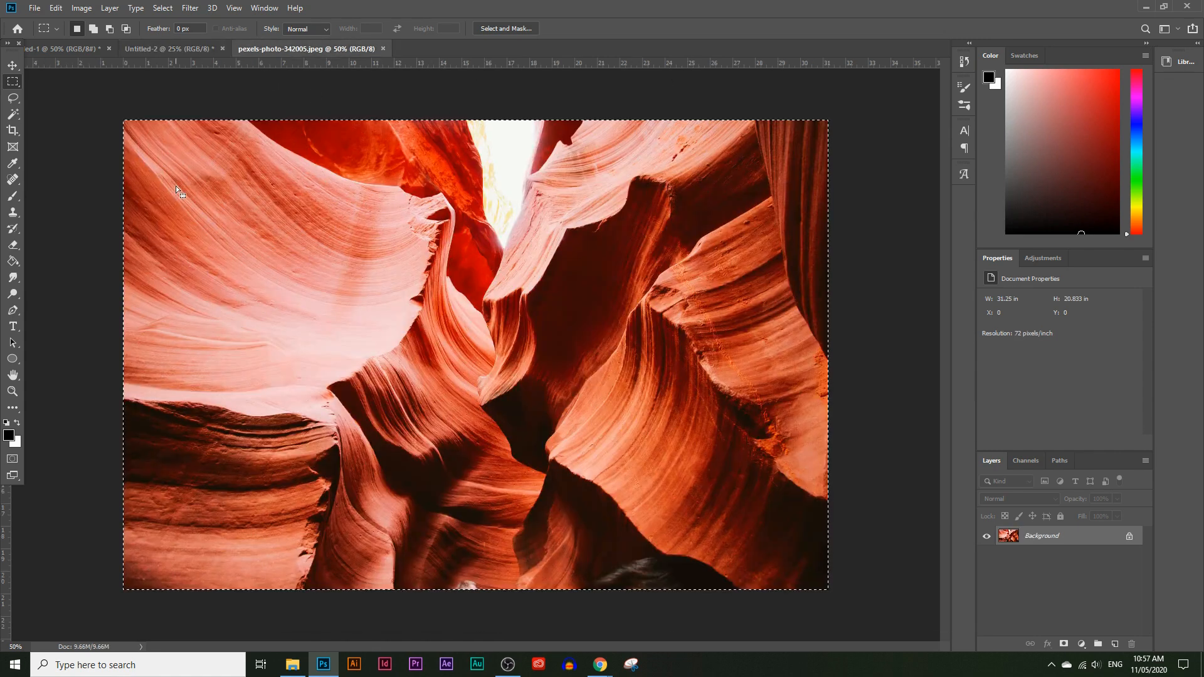
click(34, 8)
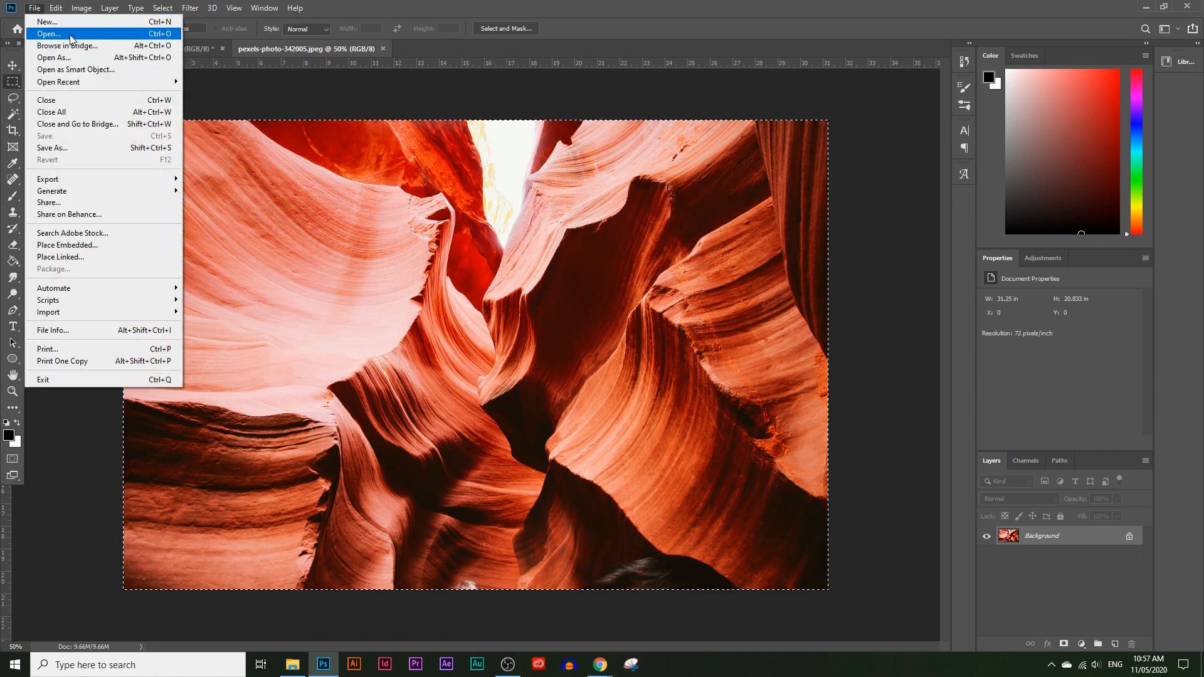
click(71, 39)
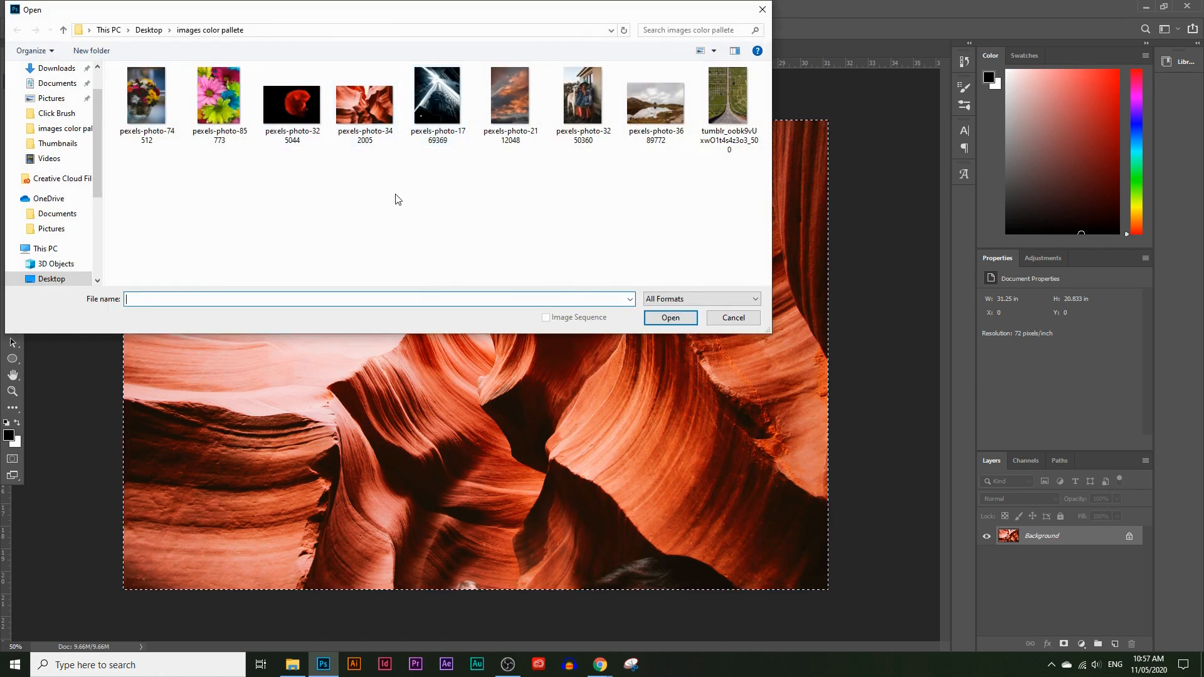
click(736, 318)
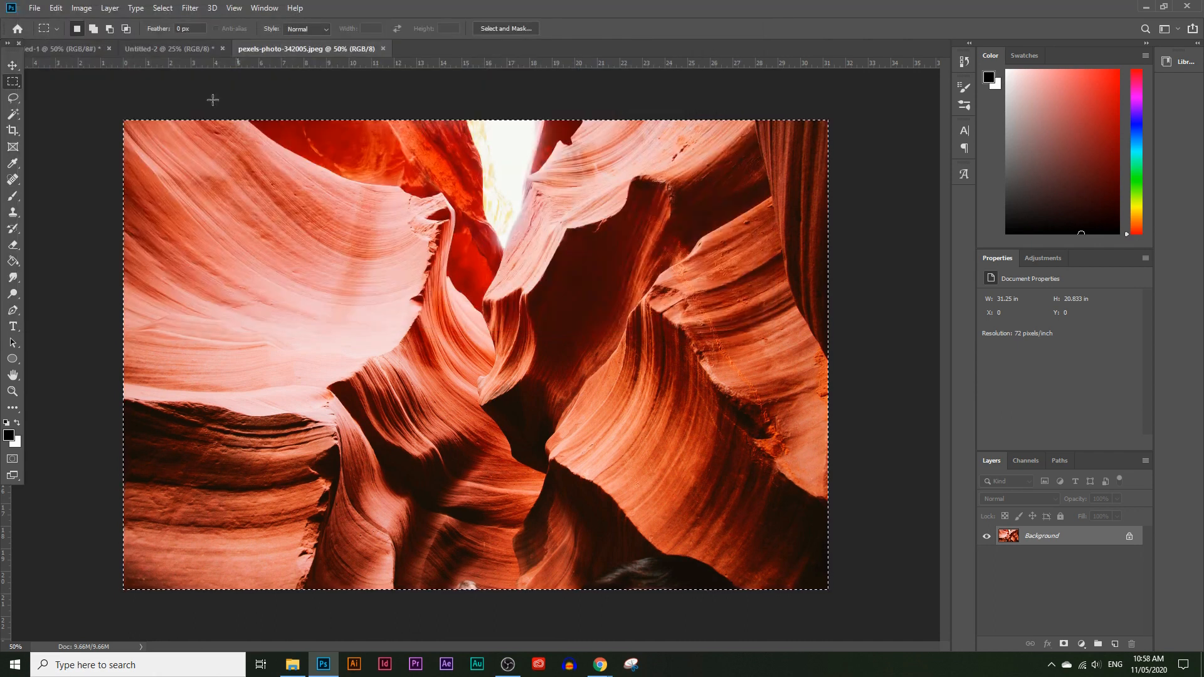
- Select the entire canyon photo and copy it
click(171, 9)
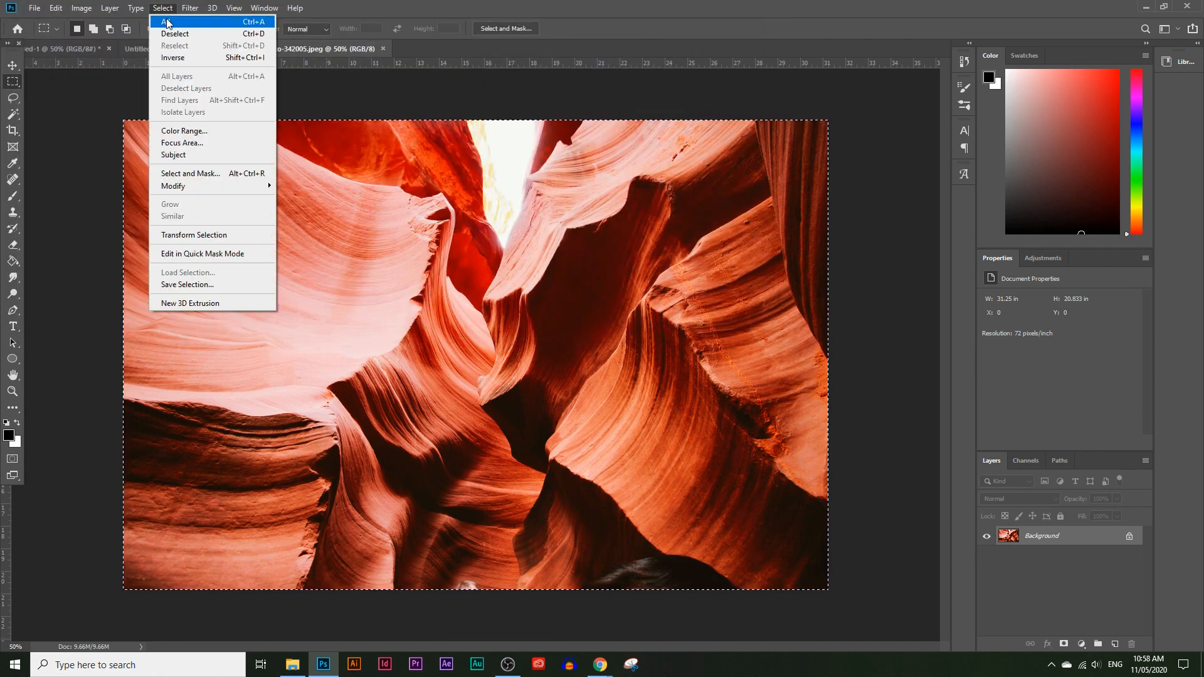
click(168, 22)
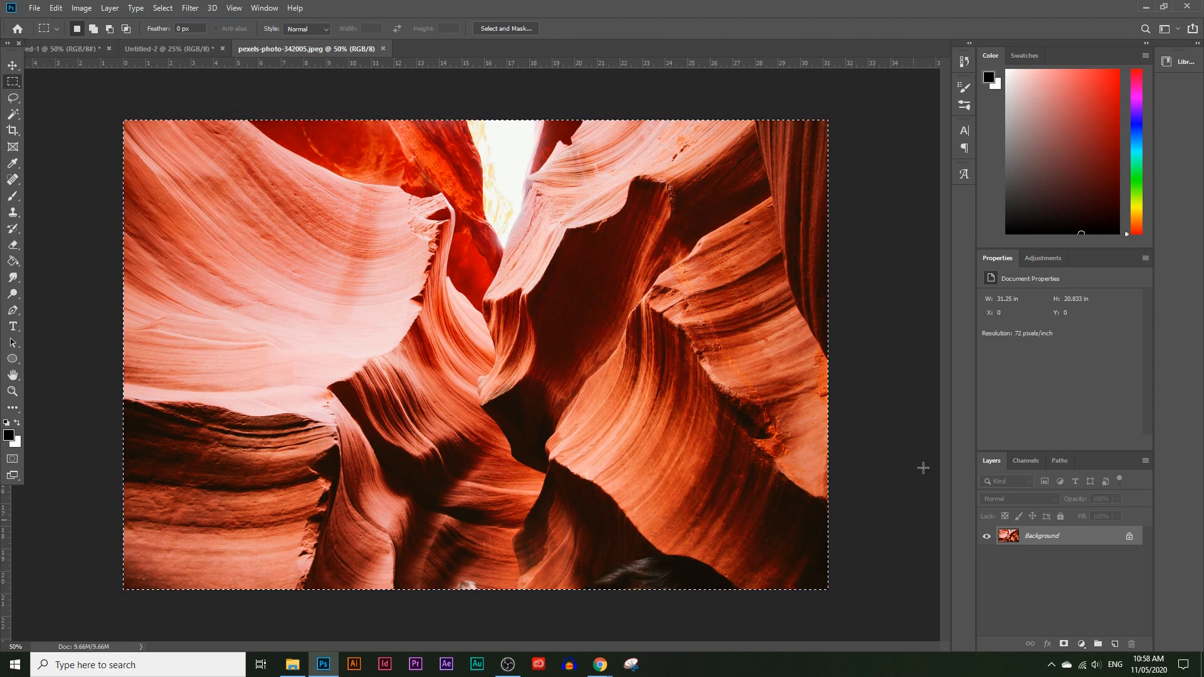
click(56, 8)
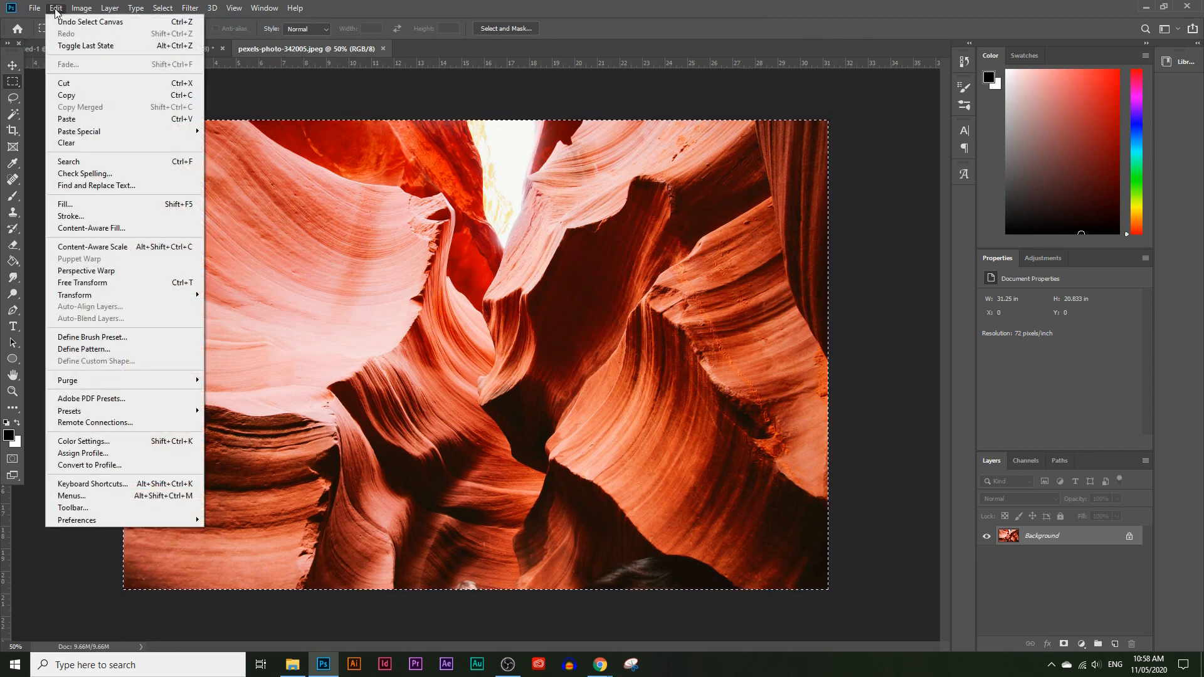
click(91, 95)
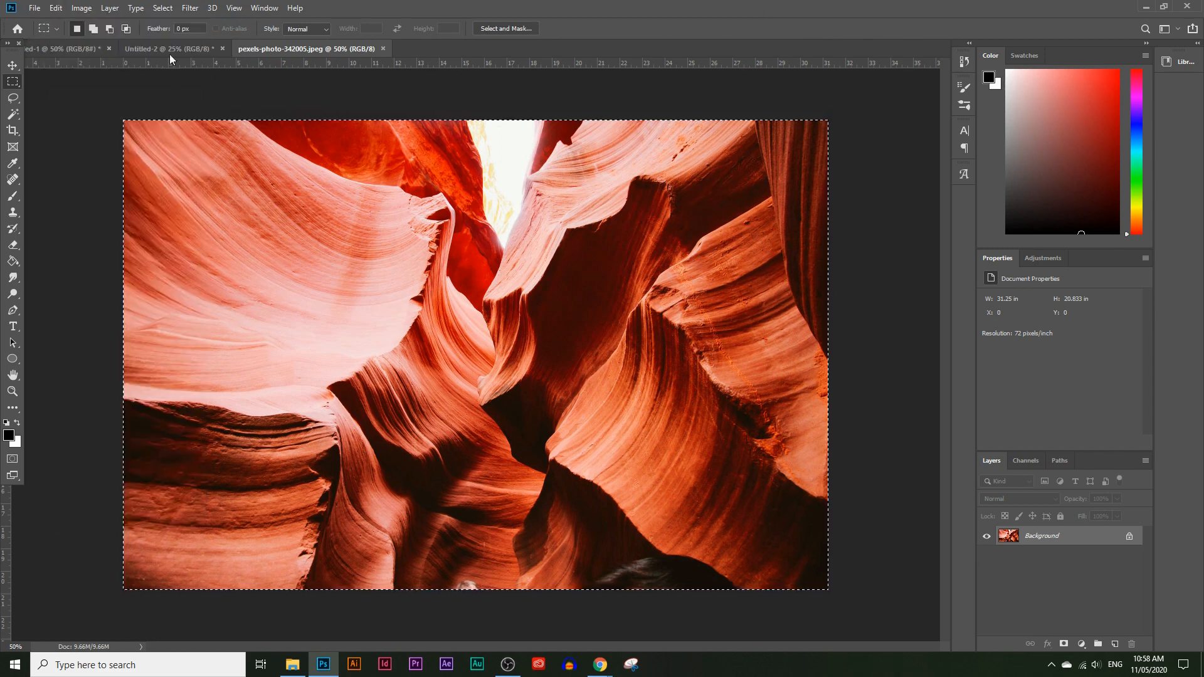
- Paste the copied photo into the right-half selection of Untitled-2 using Paste Into
click(168, 49)
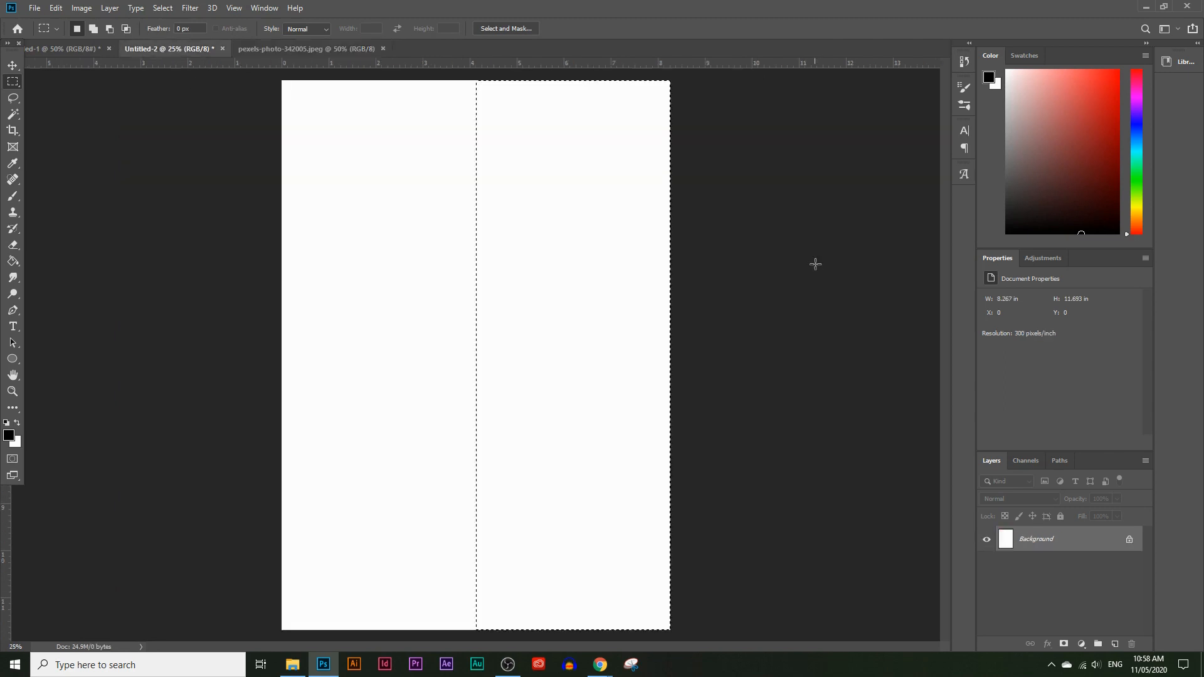
click(56, 9)
mouse_move(114, 134)
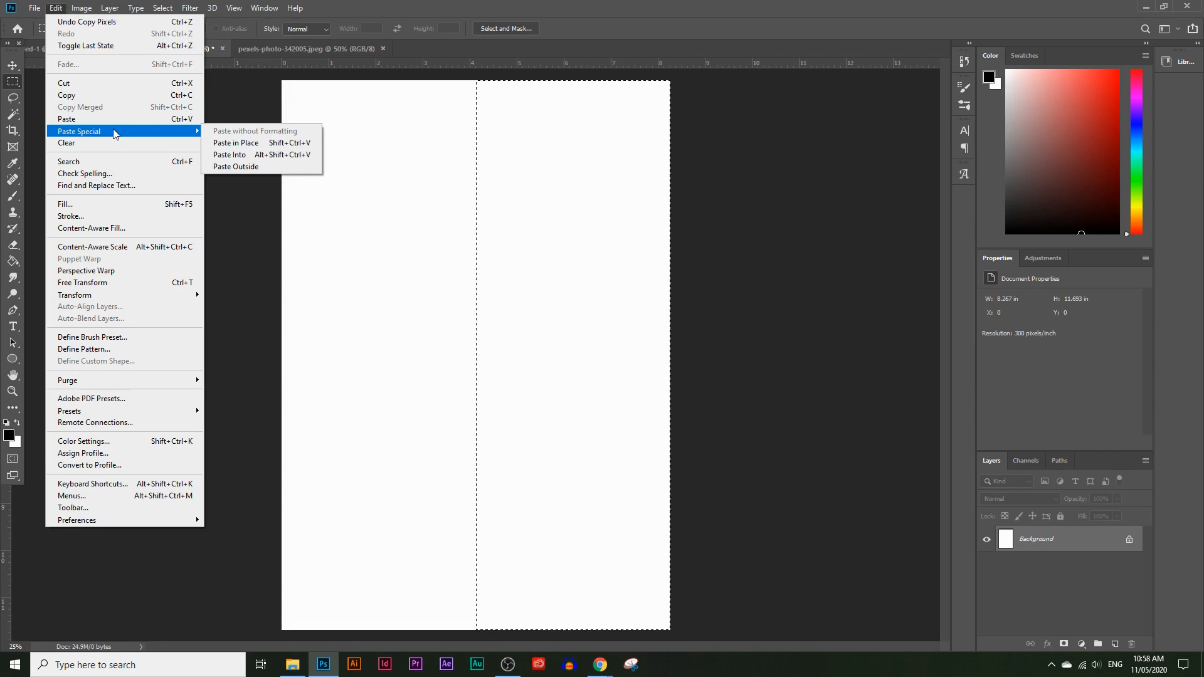
click(232, 155)
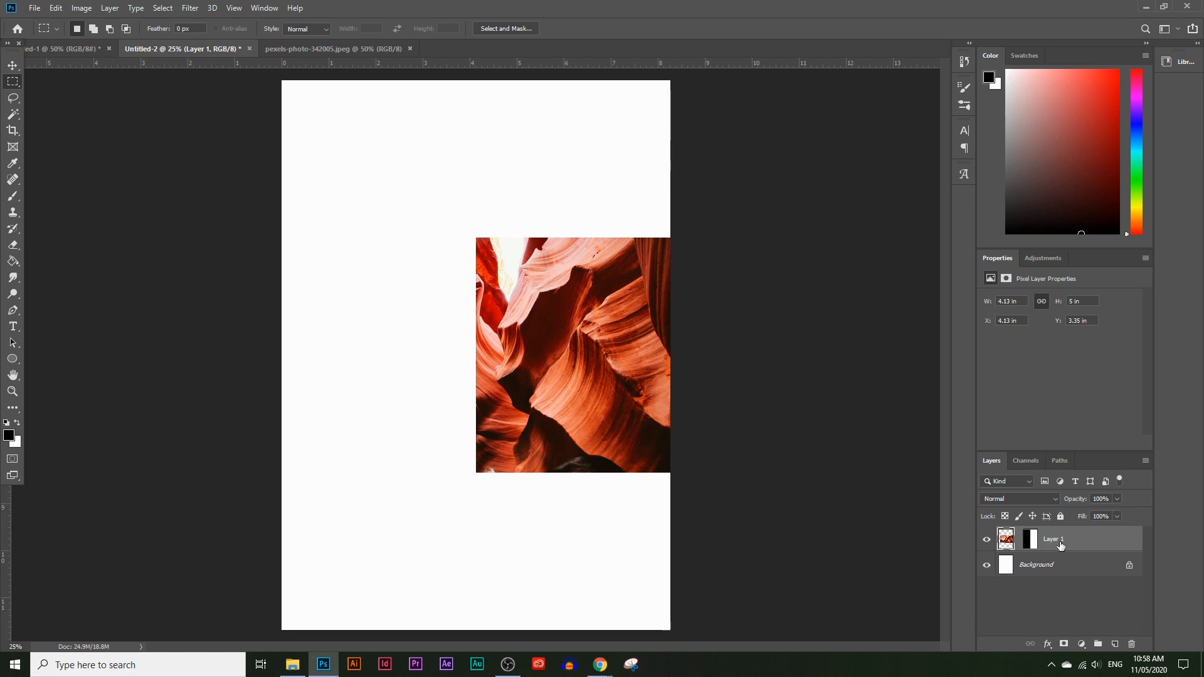
- Rename the pasted photo layer to "image"
double_click(1060, 541)
text(image)
key(Return)
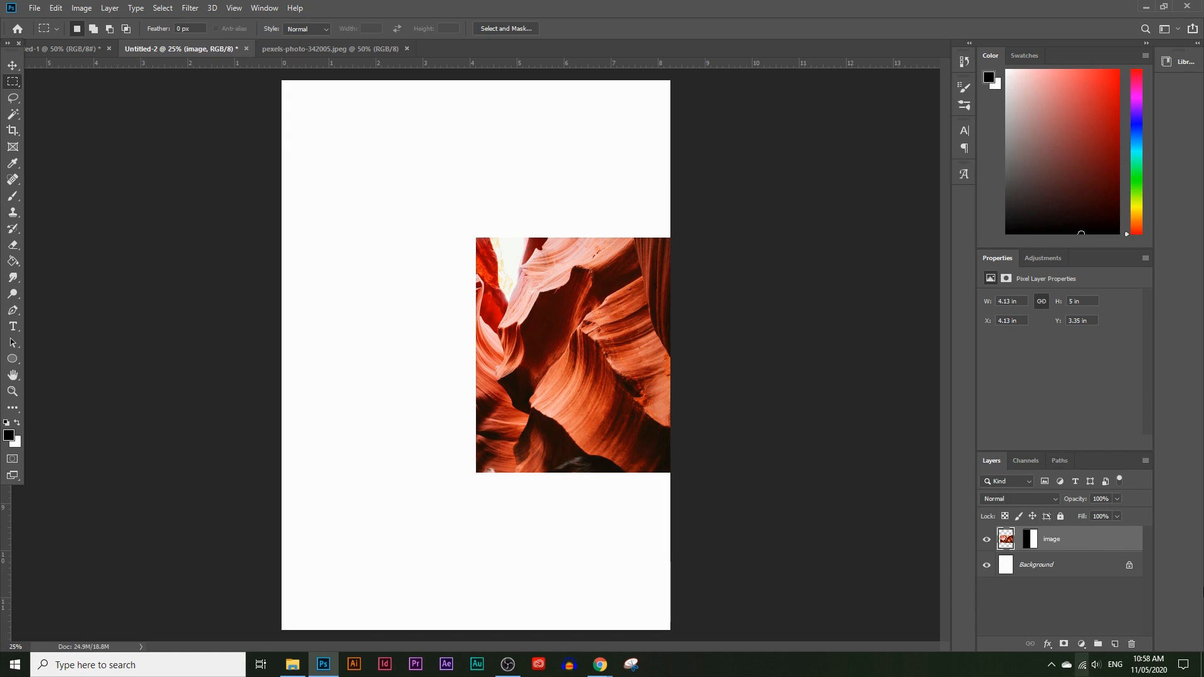
click(264, 8)
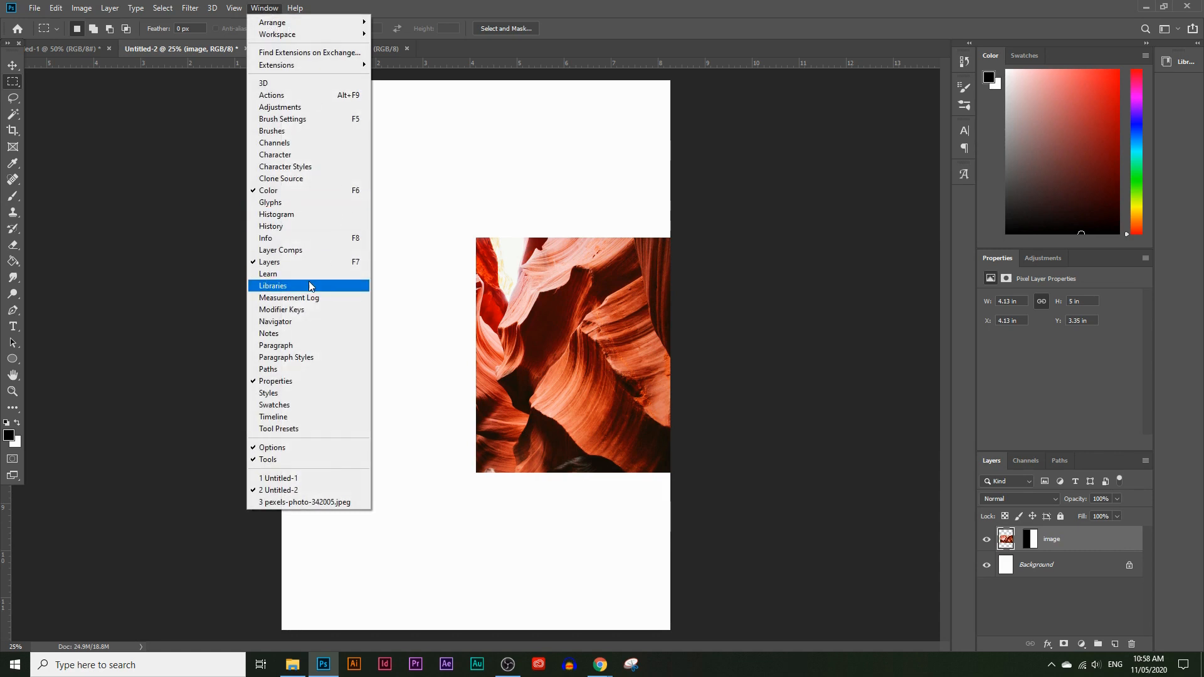
click(187, 289)
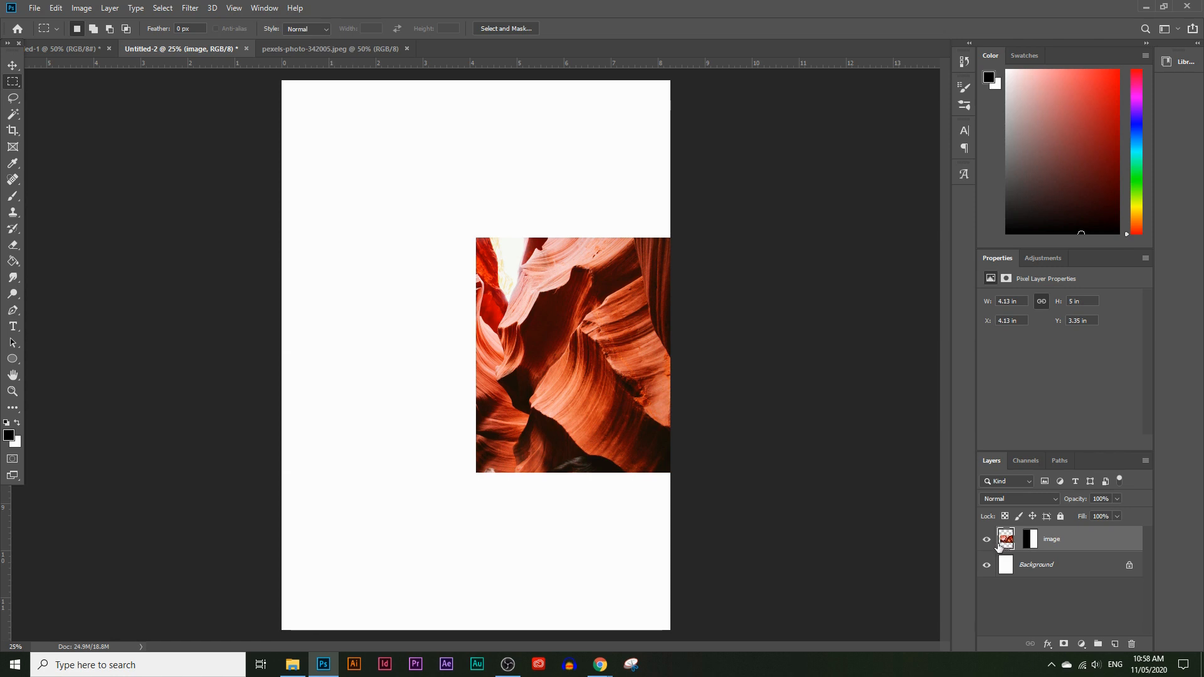
- Free-transform the image layer, shifting the photo down and to the right and rotating it -90 degrees
key(ctrl+t)
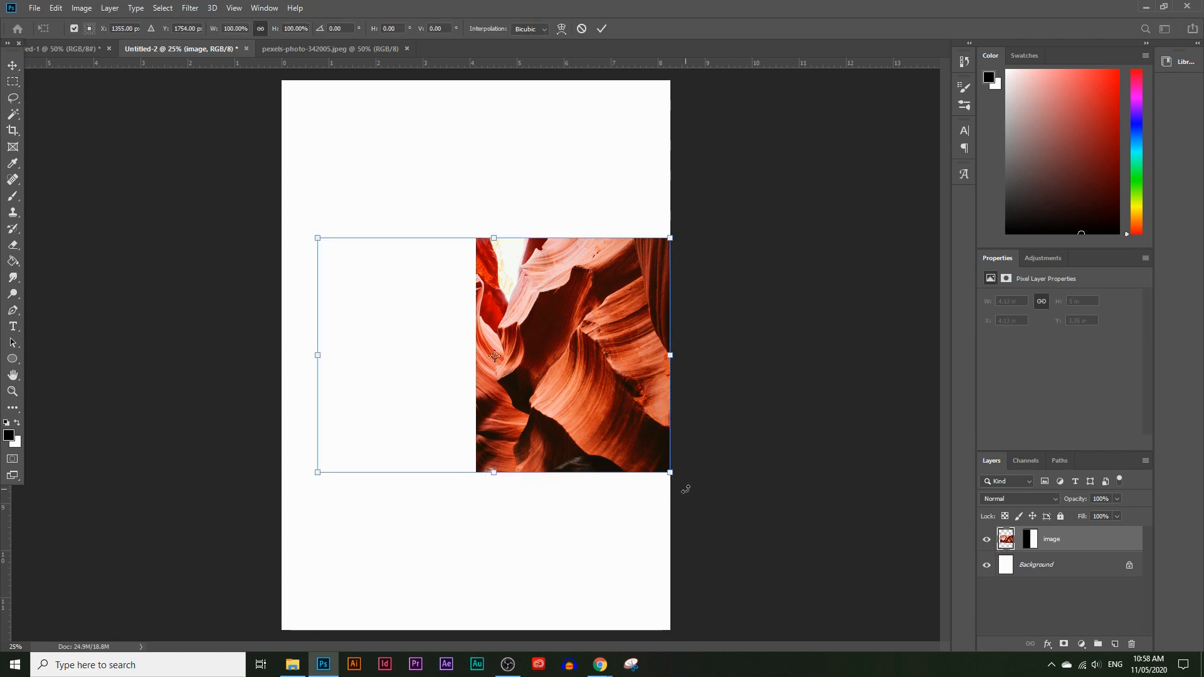
drag(587, 433, 639, 461)
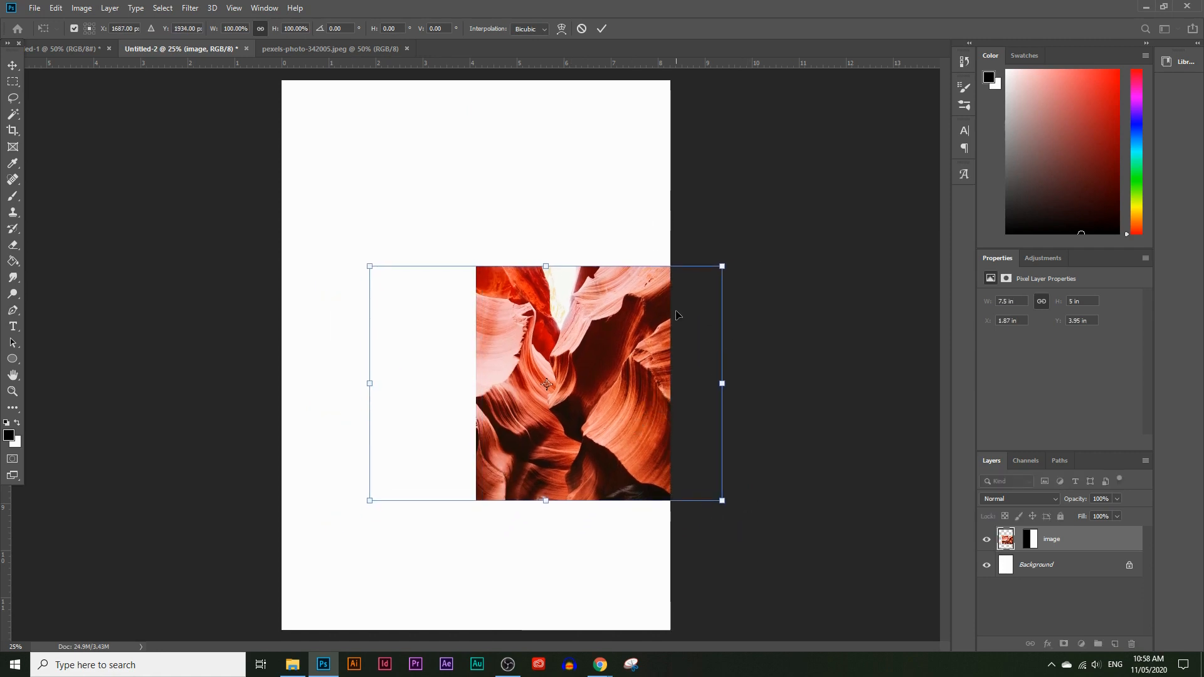
drag(737, 520, 676, 242)
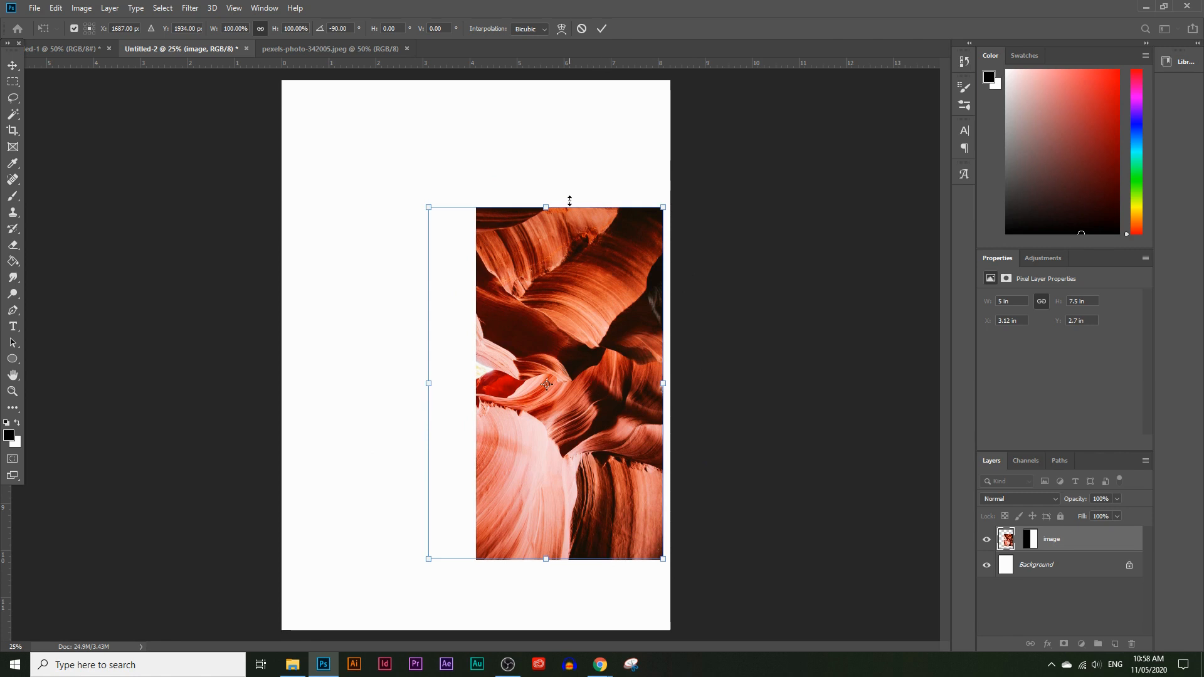
- Enlarge and reposition the rotated photo until it covers the entire right half of the page, and commit the transform
drag(663, 559, 793, 659)
drag(634, 543, 589, 399)
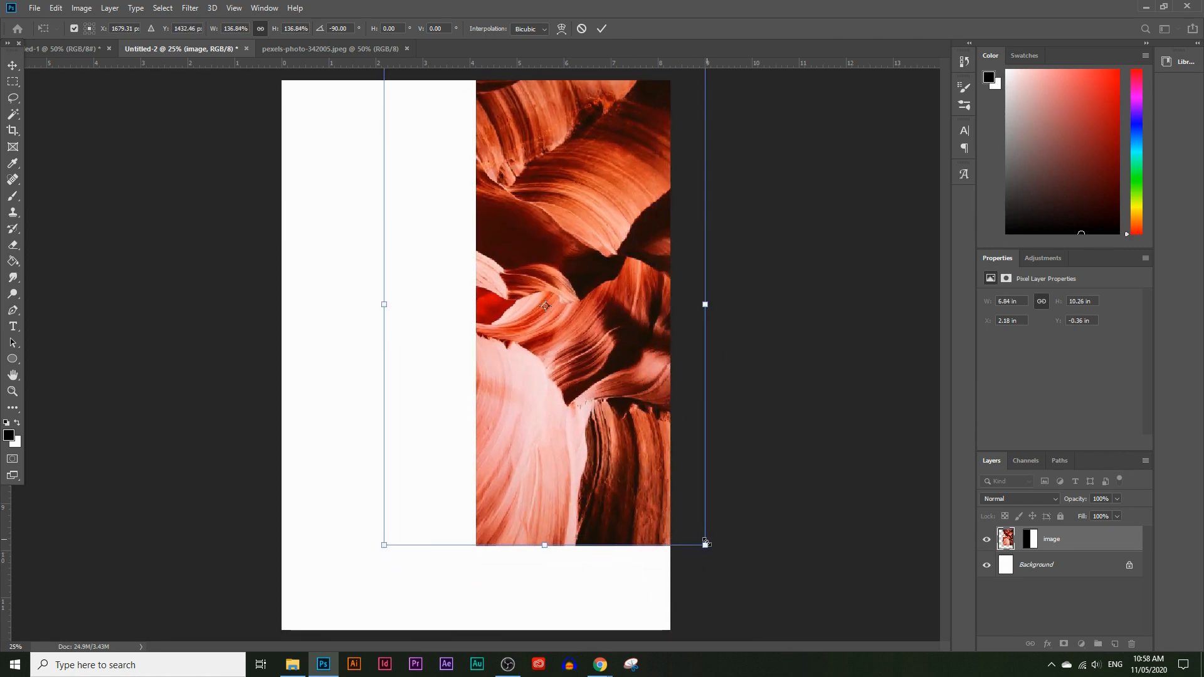
drag(705, 542, 761, 630)
drag(669, 351, 634, 346)
key(Return)
key(m)
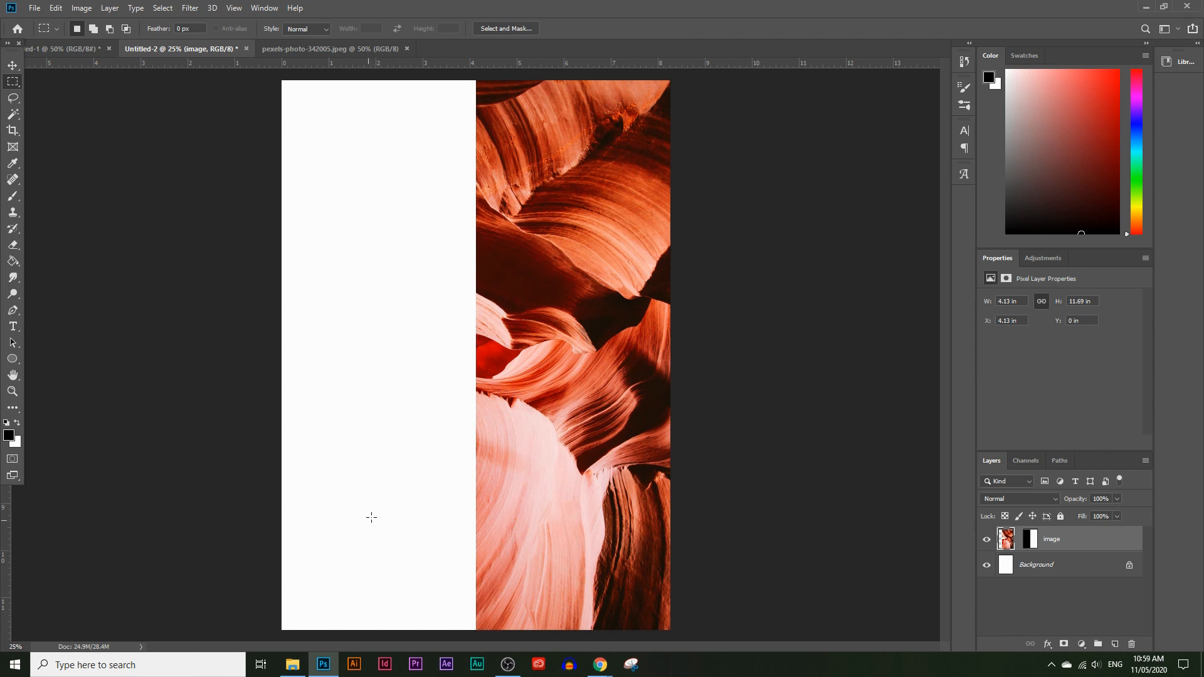
- Draw a black circle about 416 px in diameter near the top of the white half with the Ellipse tool
click(13, 360)
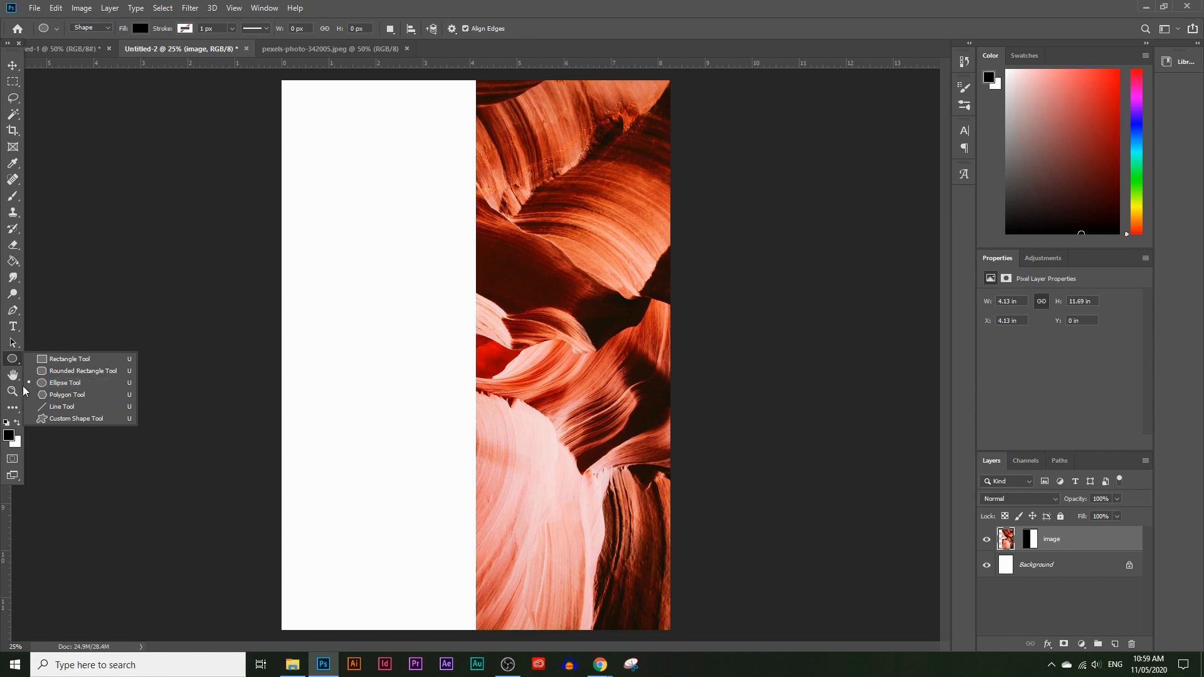
click(65, 387)
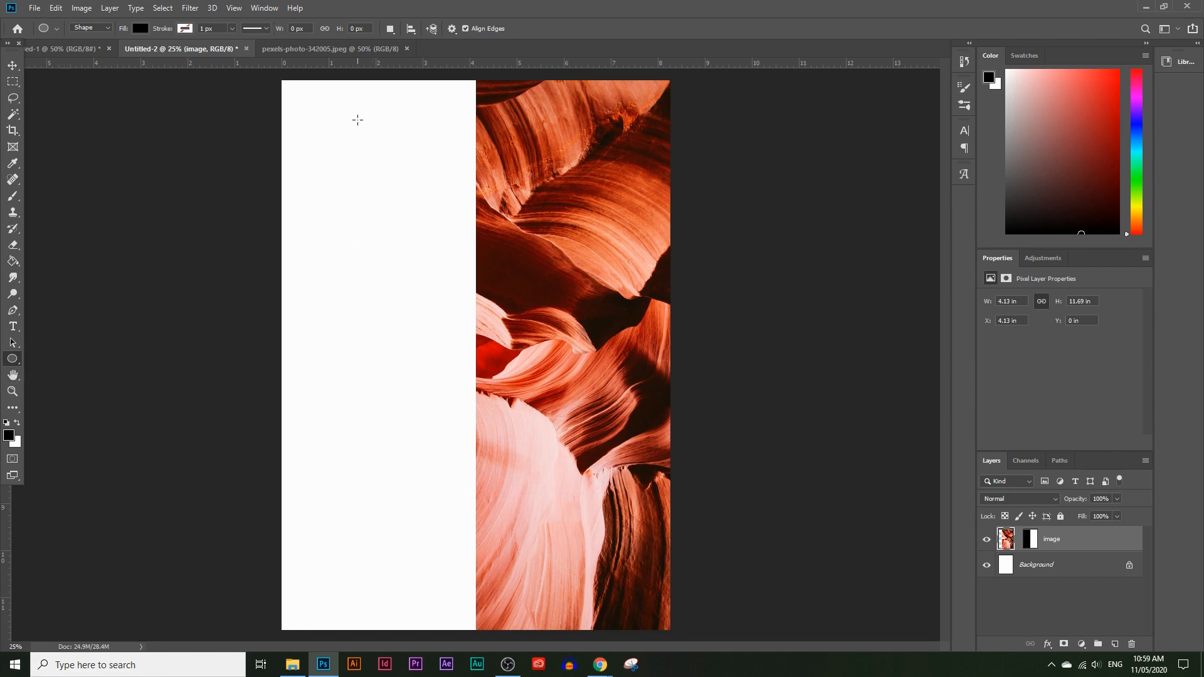
drag(359, 109, 423, 186)
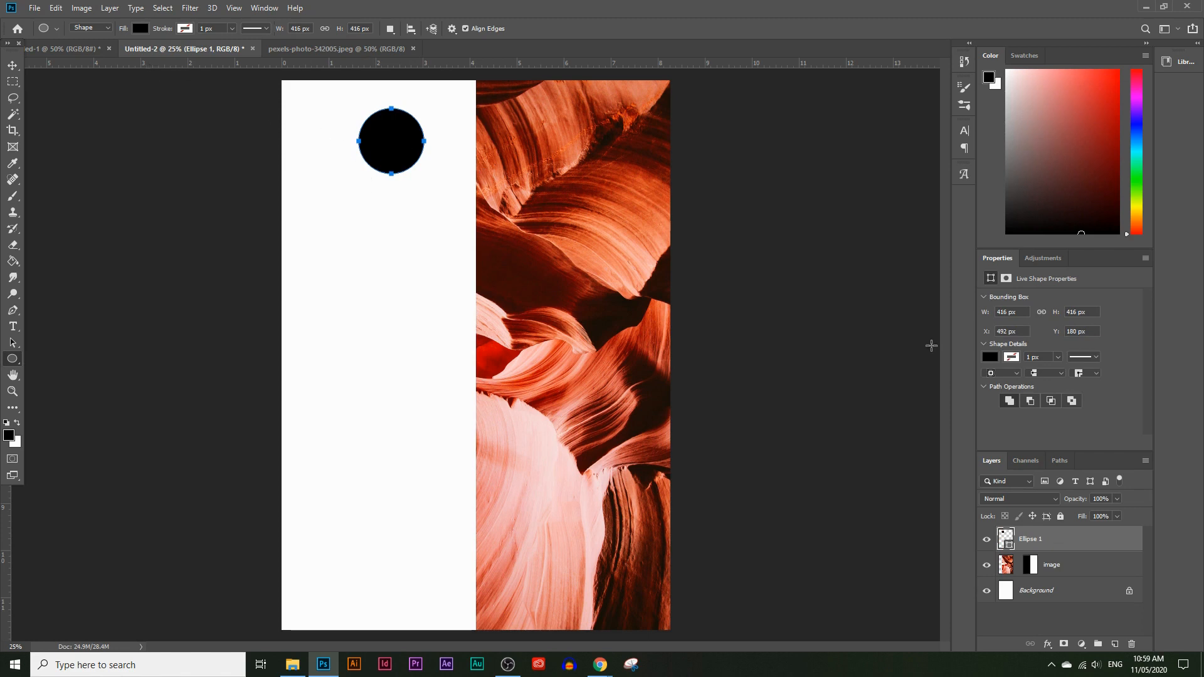
- Try a light green fill and no fill on the circle, and set its fill back to black
click(992, 357)
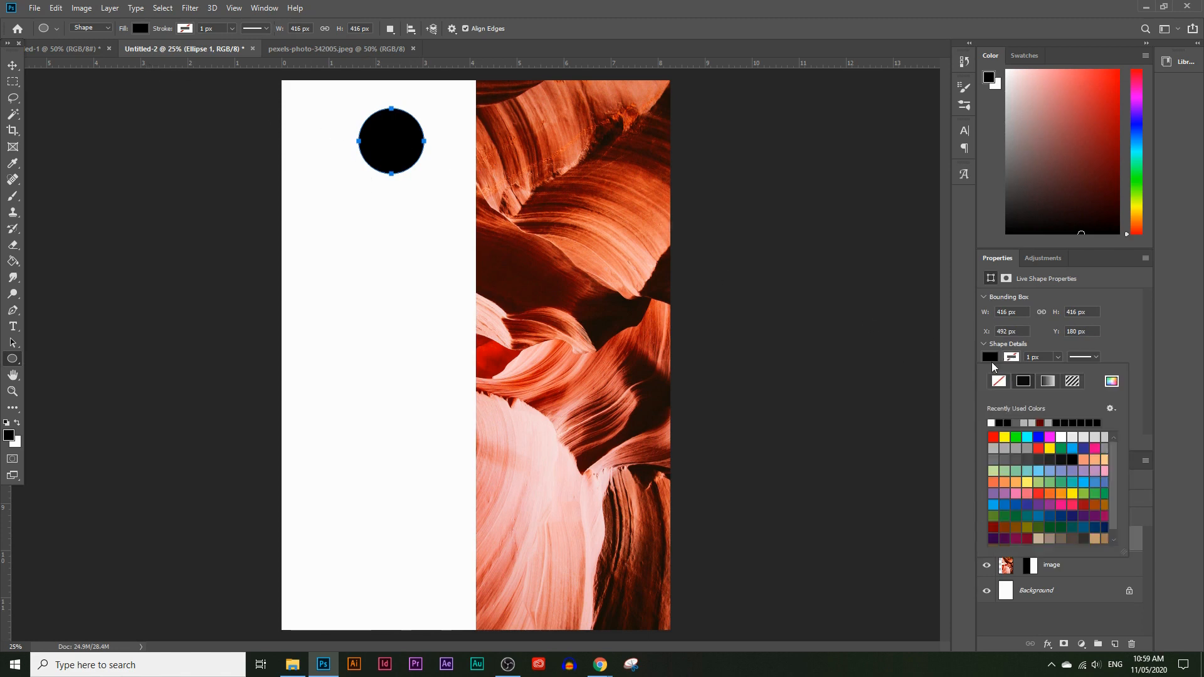
click(1004, 470)
click(1000, 383)
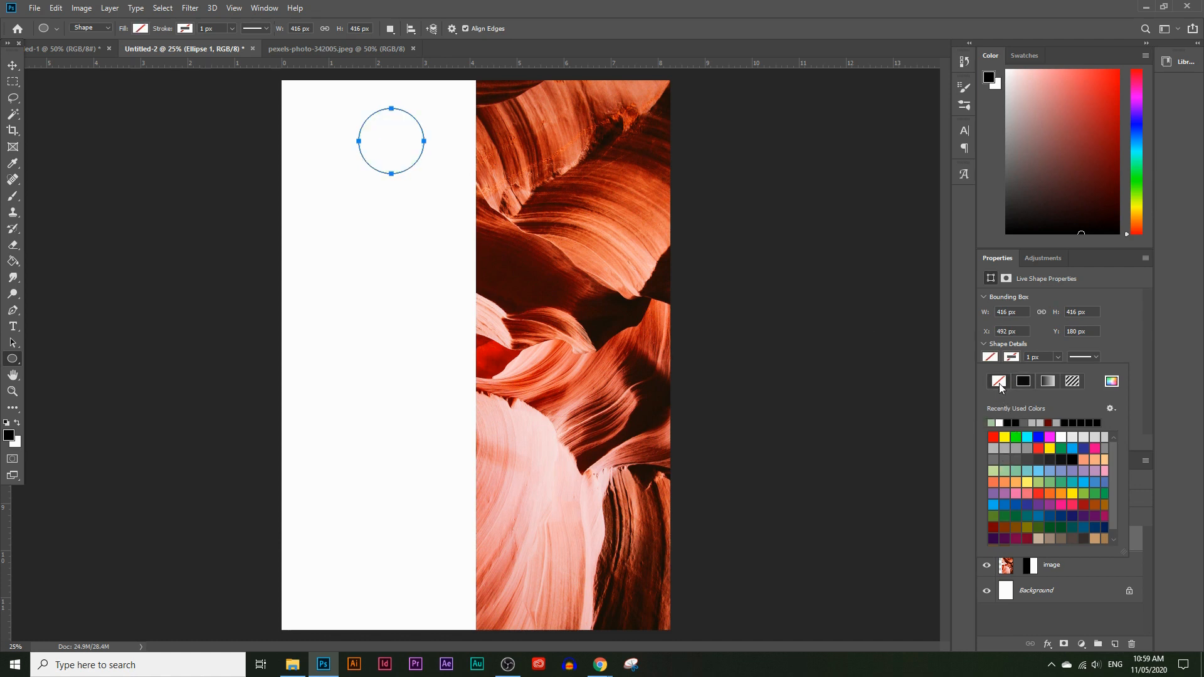
click(1007, 423)
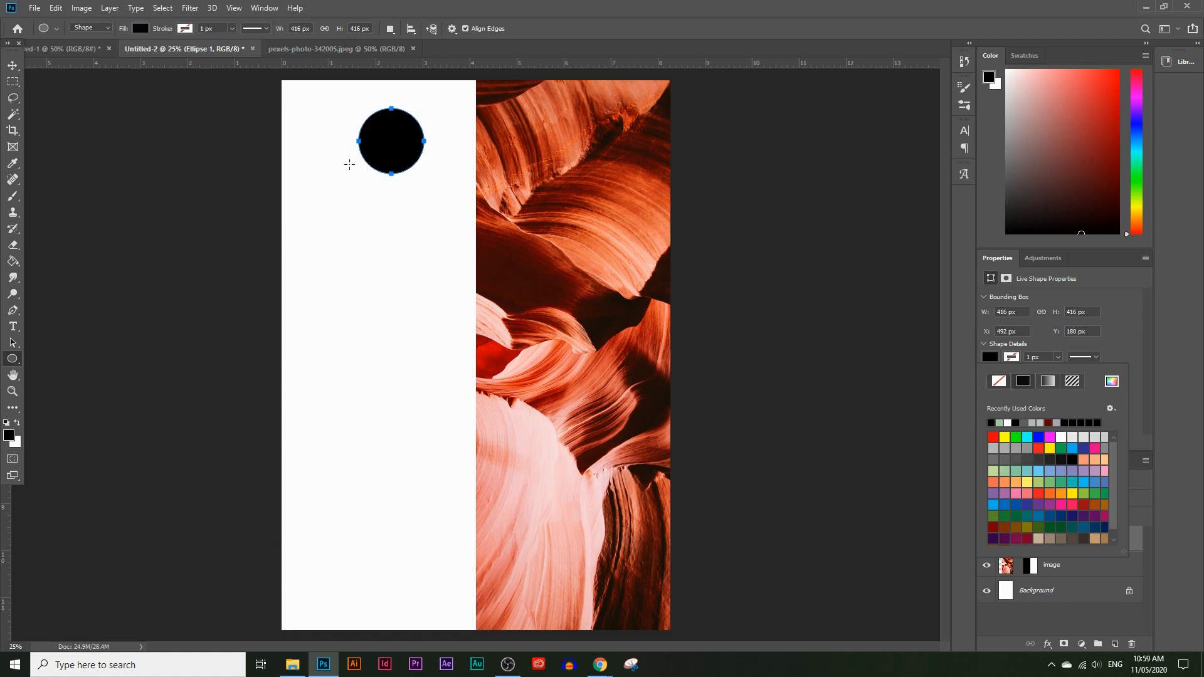
- Give the circle a white stroke 29.24 px wide and move it left to X 428 px
click(1012, 357)
click(1056, 357)
drag(1058, 379, 1065, 375)
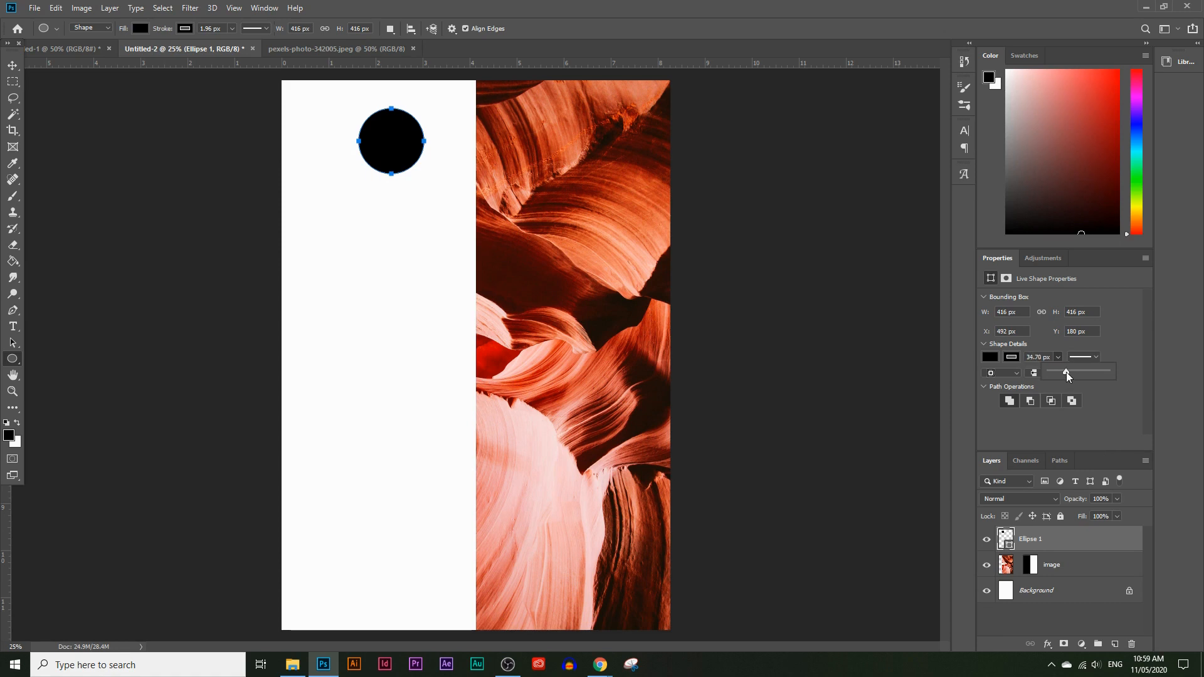
click(1014, 357)
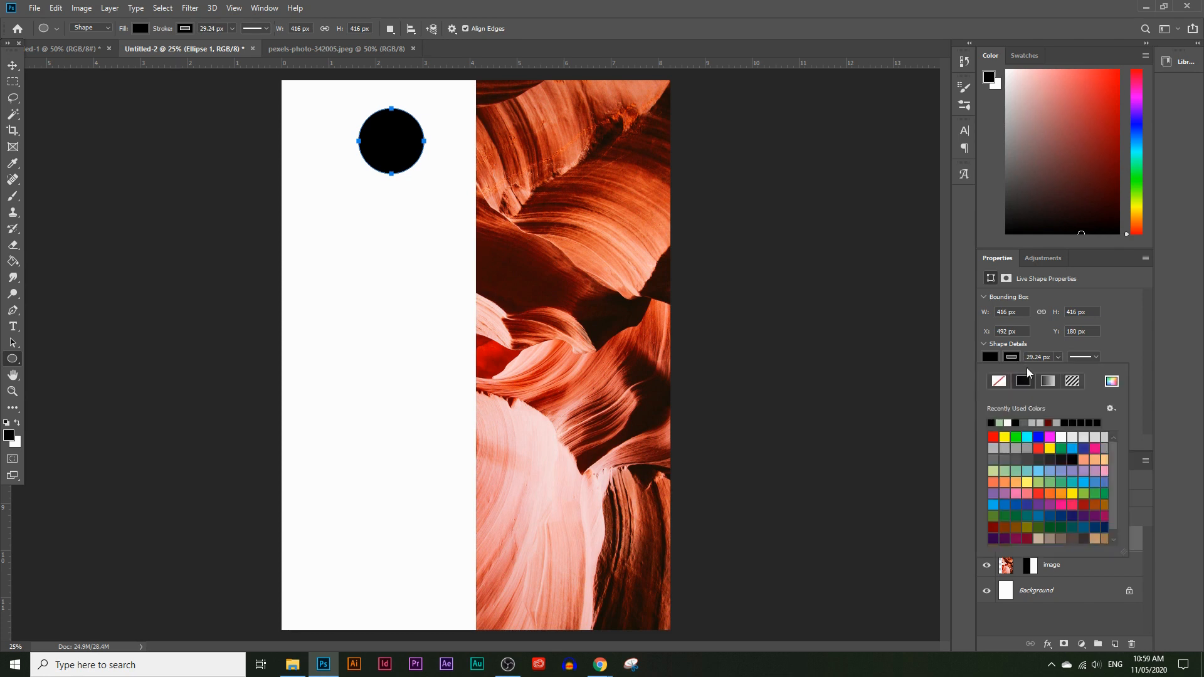
click(1008, 423)
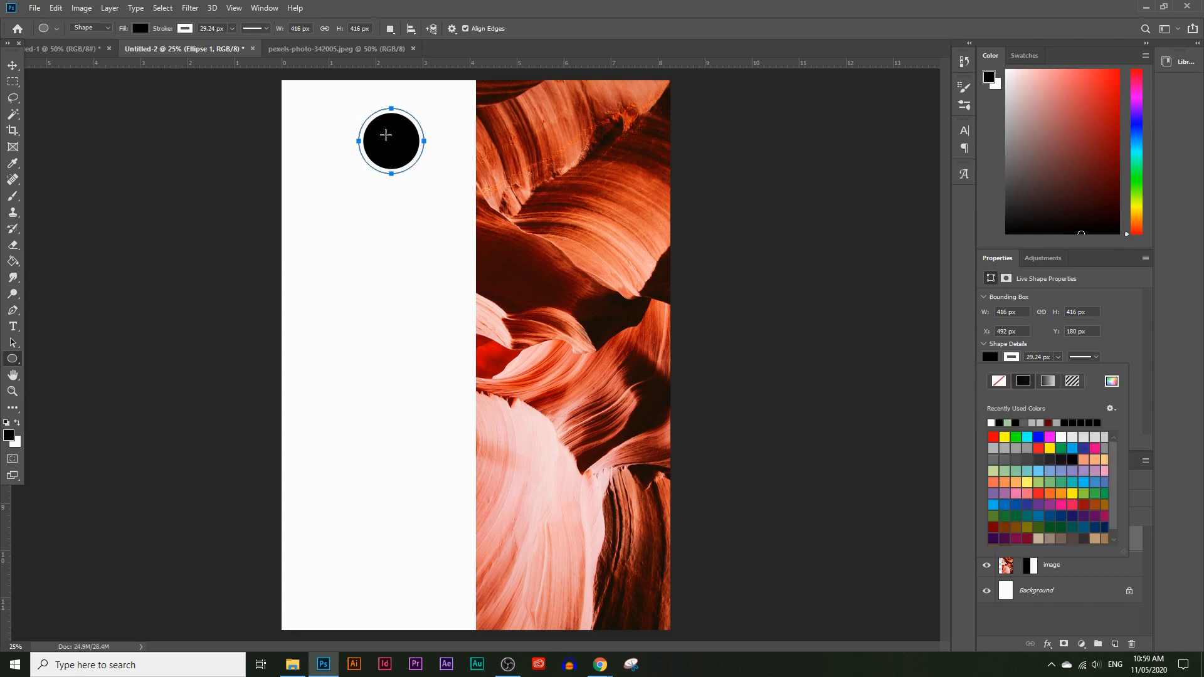
key(v)
drag(397, 148, 384, 136)
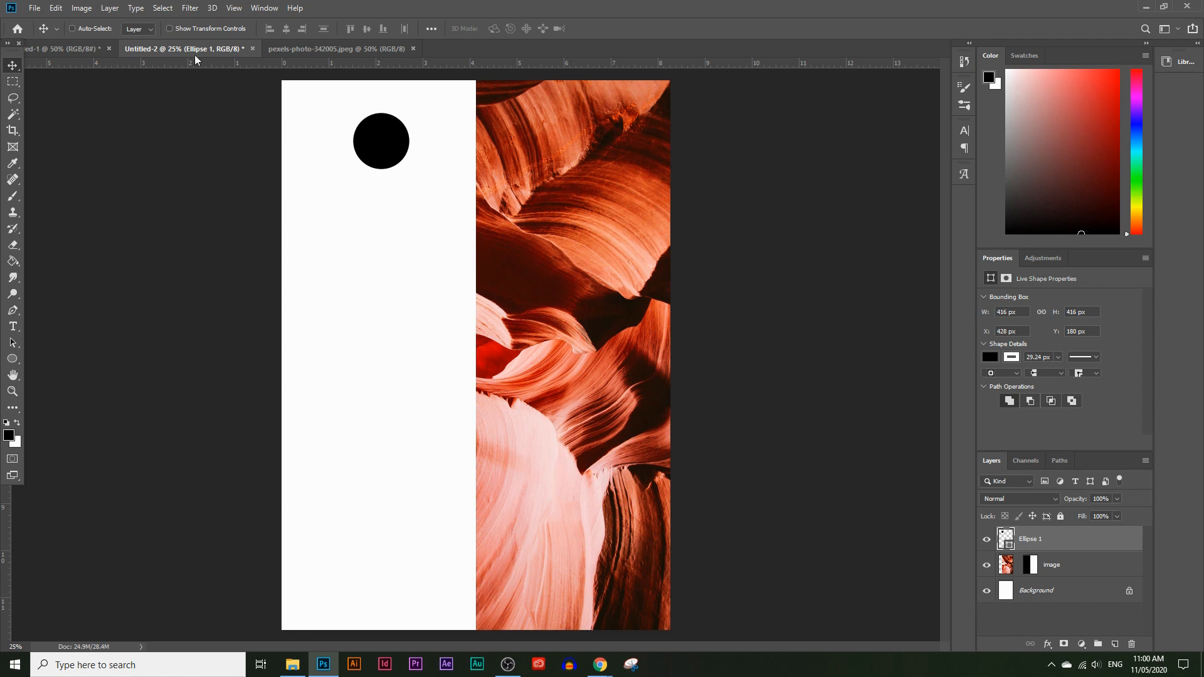
- Add a drop shadow to the circle with 31% opacity, 33 px distance, 10% spread and 79 px size
click(105, 8)
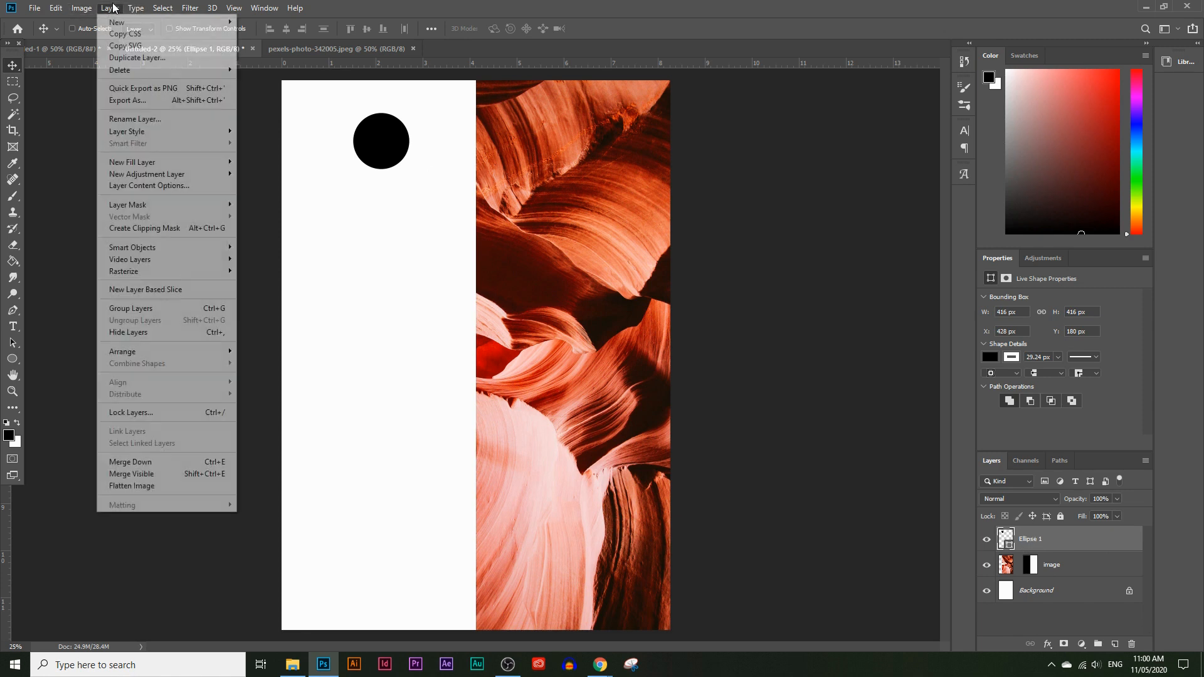
mouse_move(187, 132)
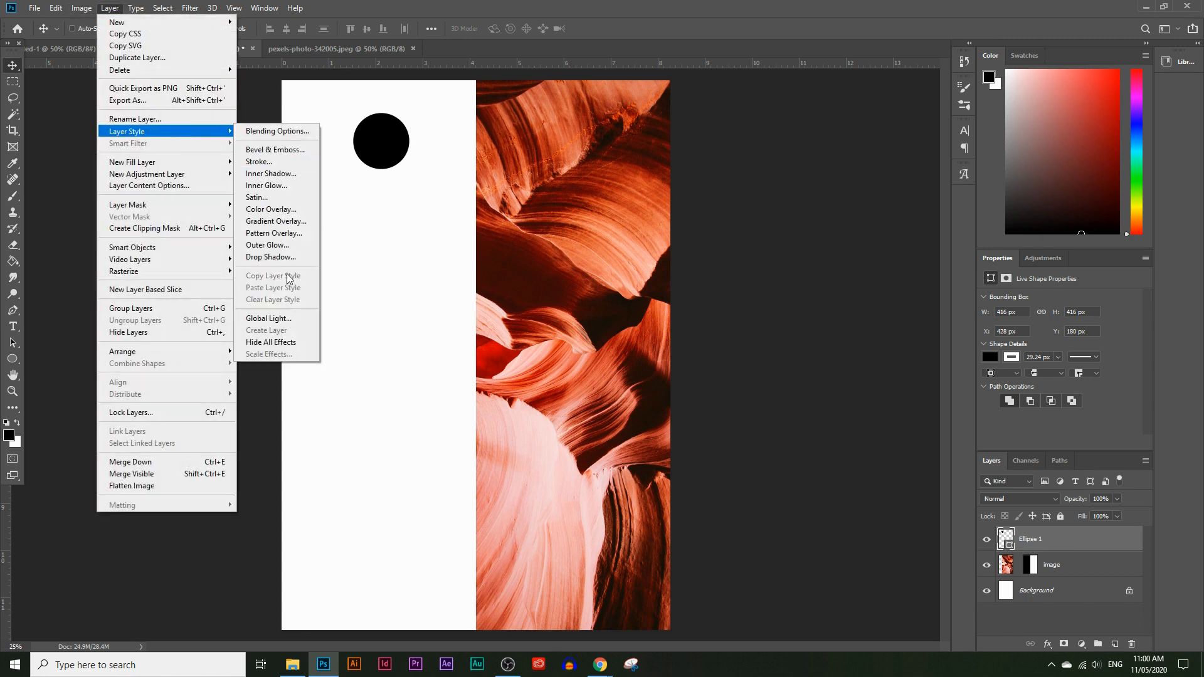
click(270, 257)
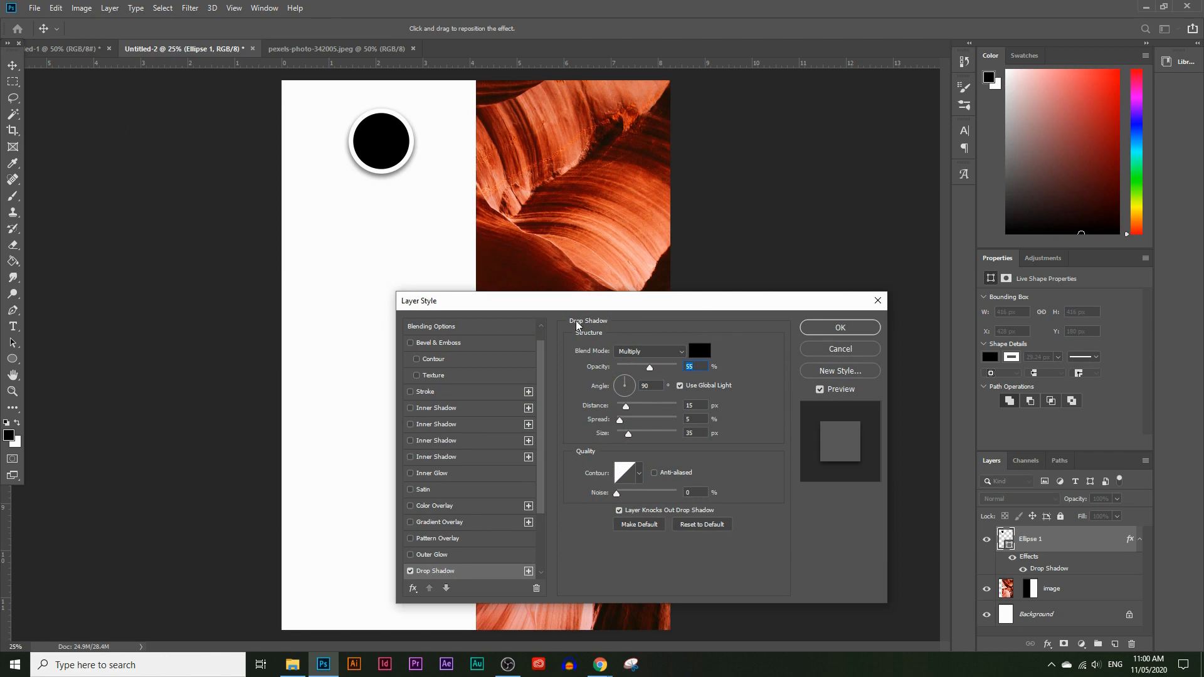
drag(651, 368, 636, 439)
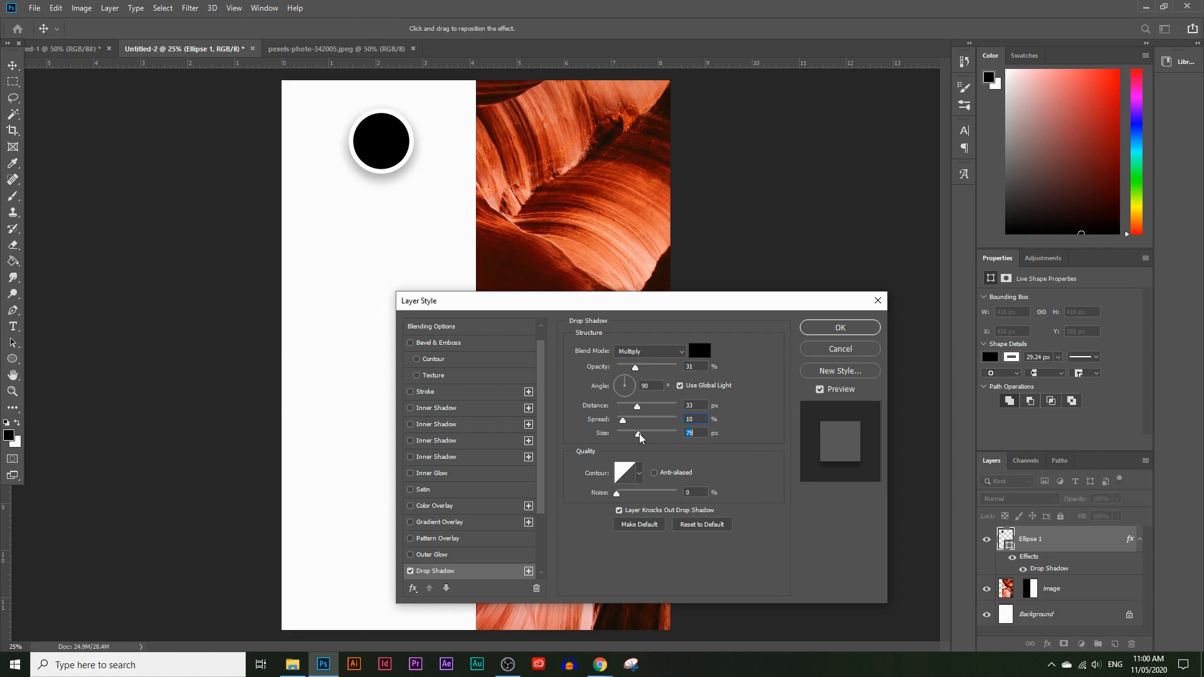
click(840, 329)
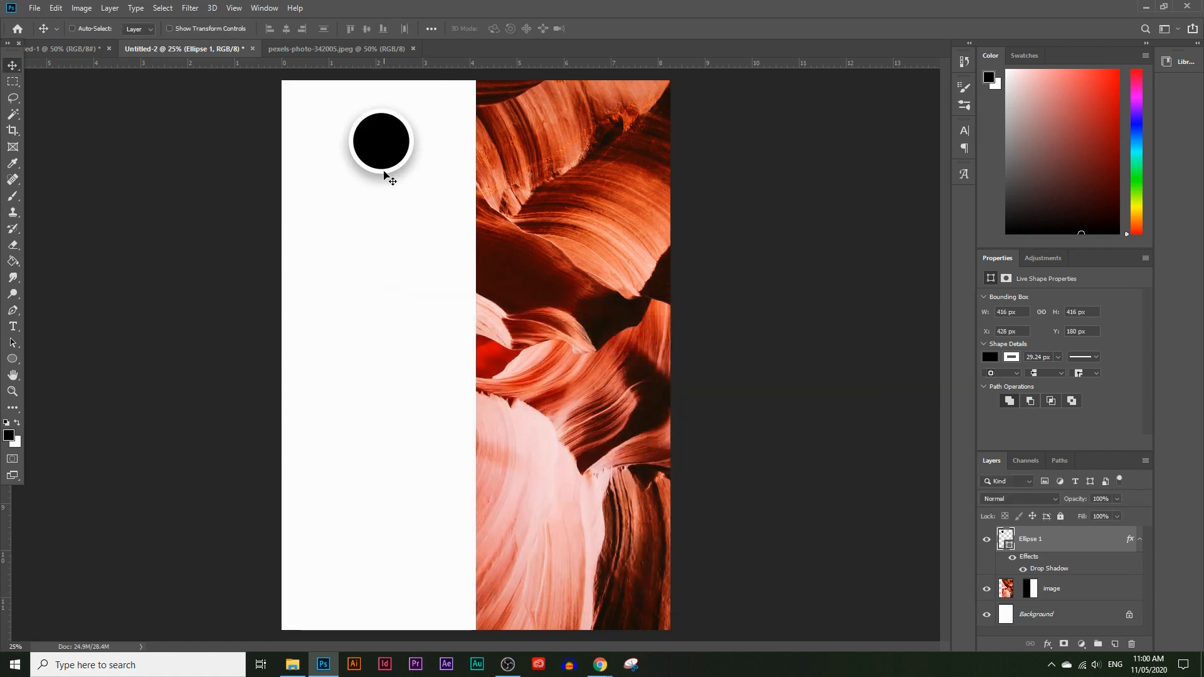
- Reduce the circle's stroke width to 18.33 px
click(1057, 358)
drag(1050, 372, 1056, 371)
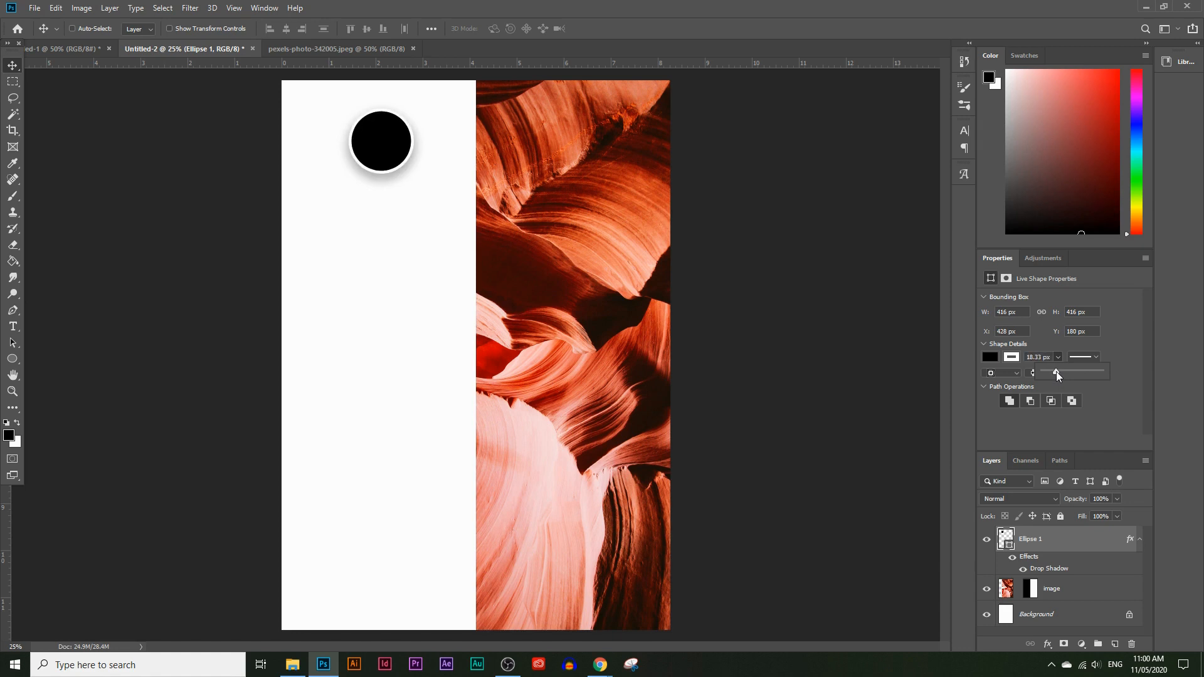
click(1054, 551)
- Add the text "#000000" below the circle in the Roboto font
click(12, 326)
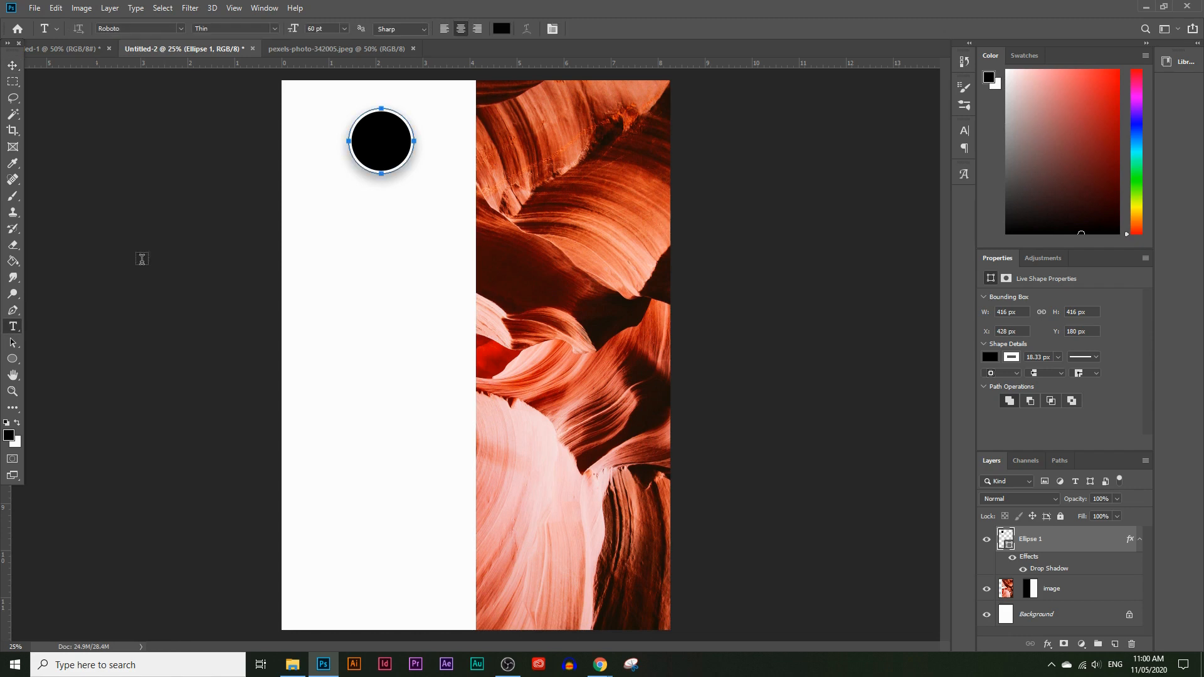
click(388, 209)
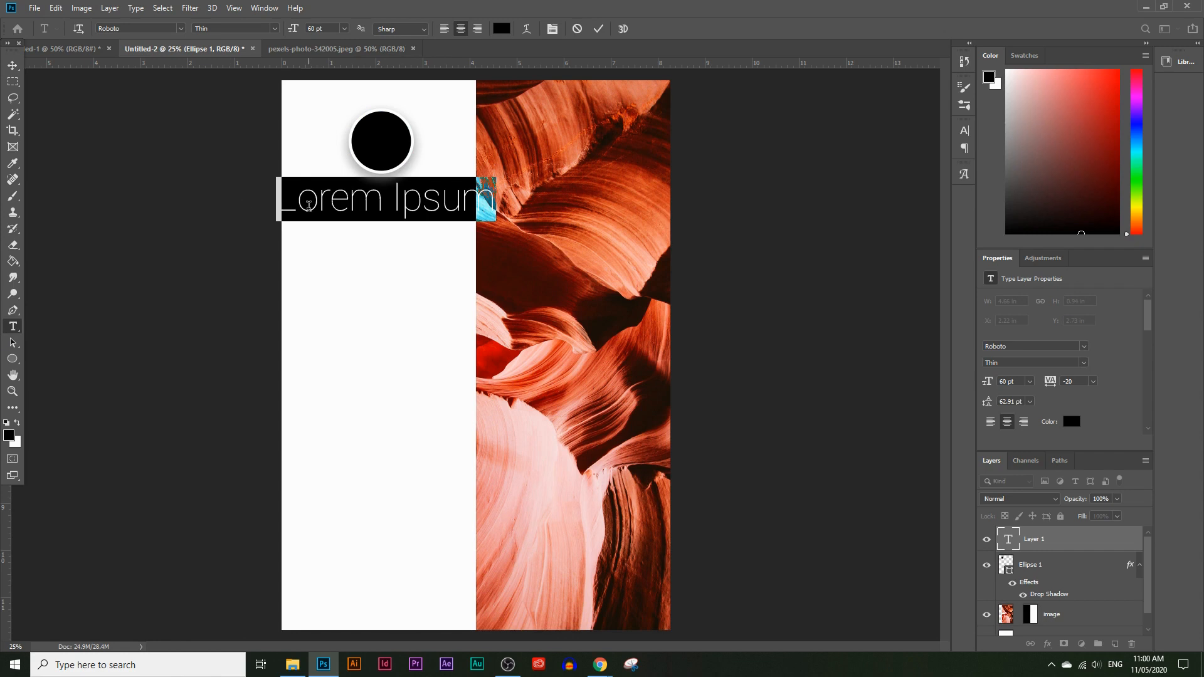
click(182, 29)
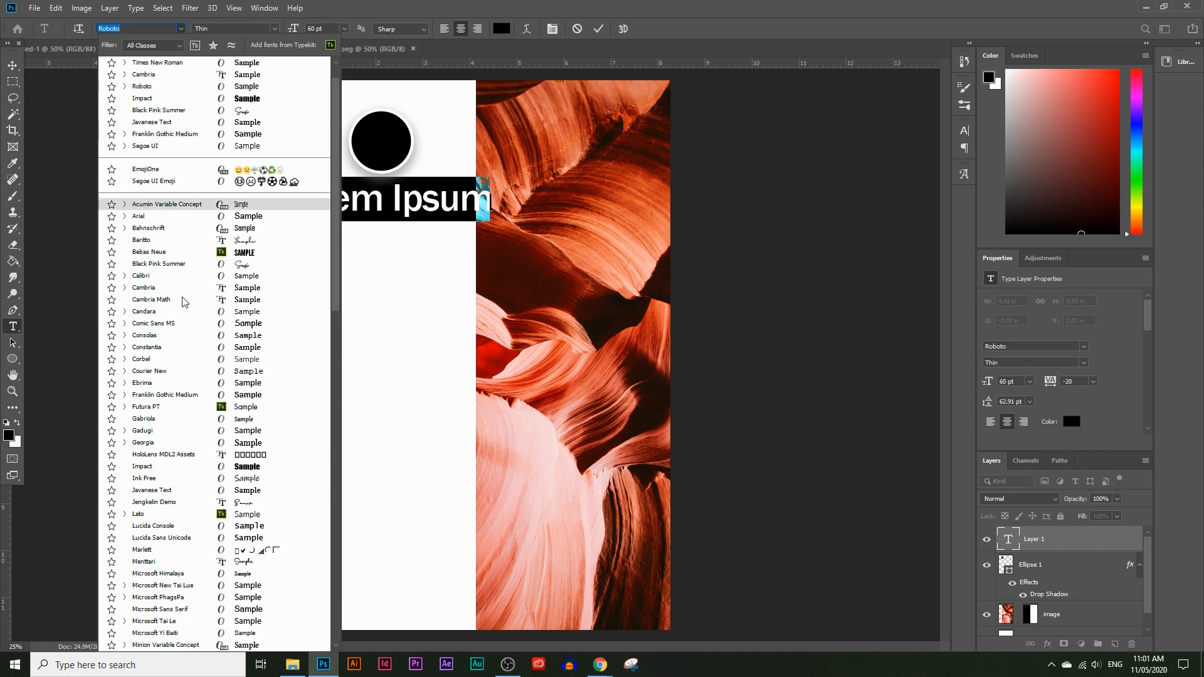
click(160, 88)
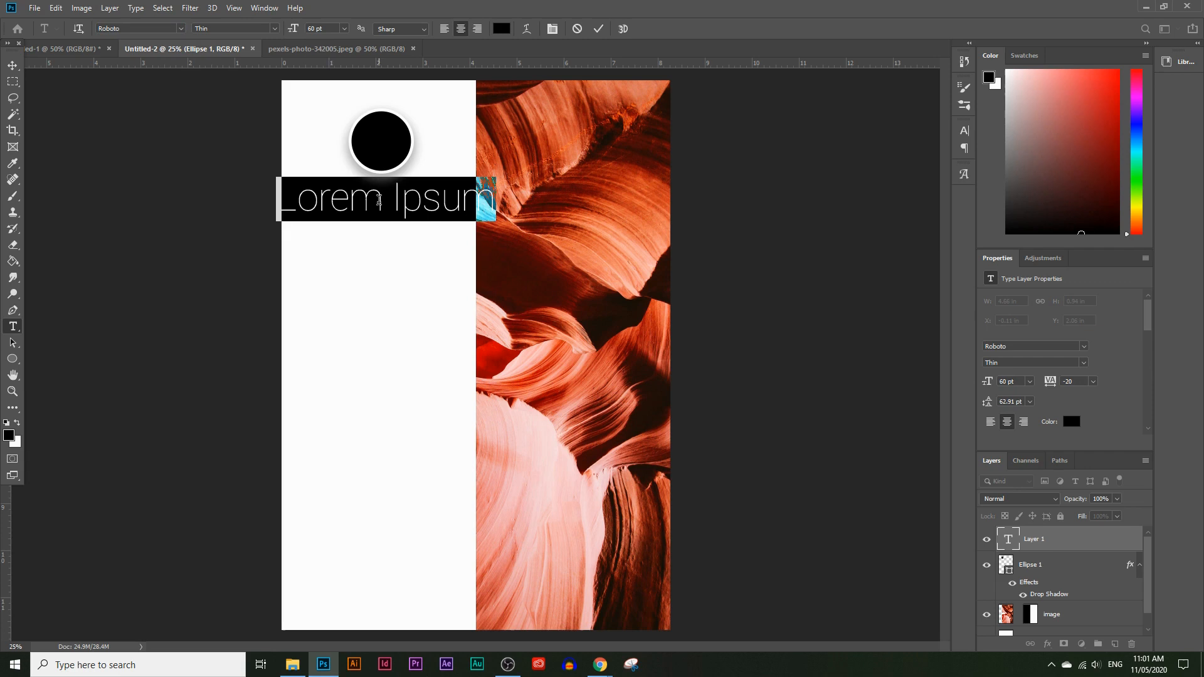
text(#00)
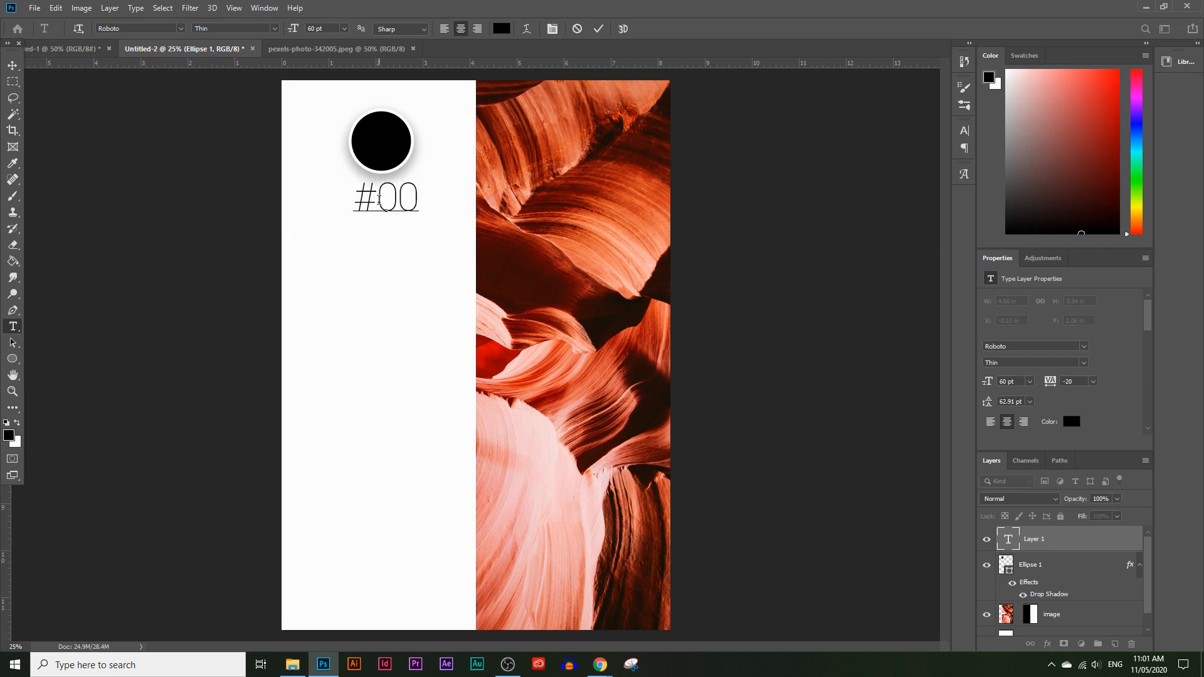
text(0000)
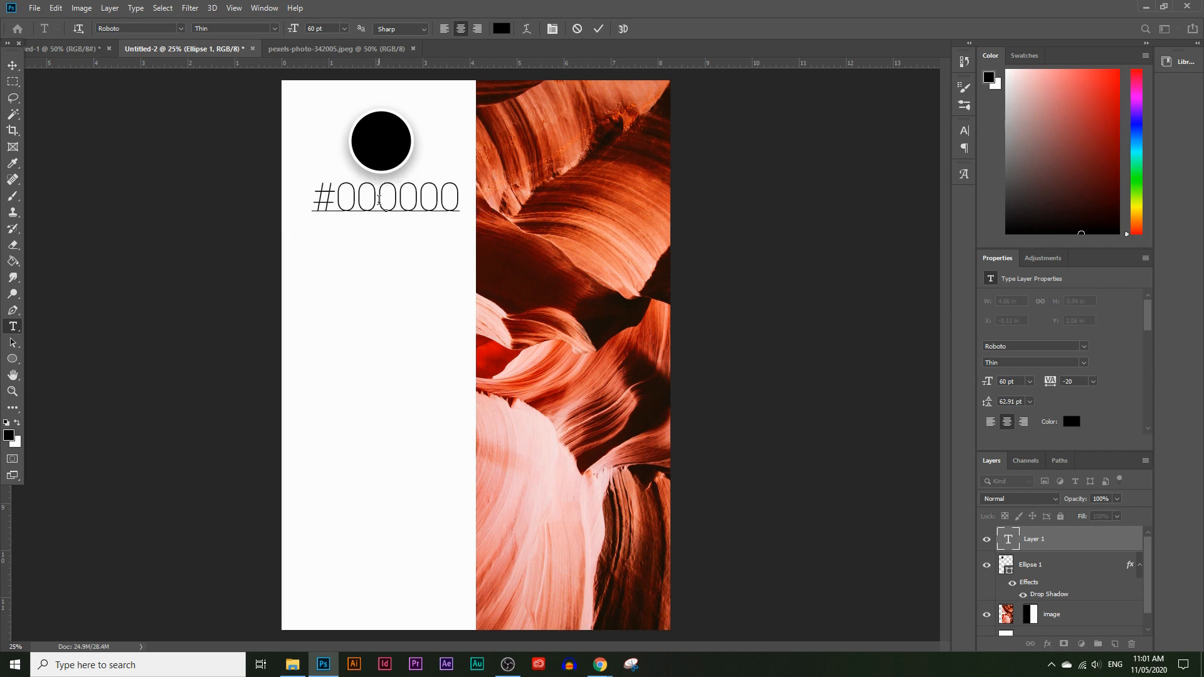
click(13, 65)
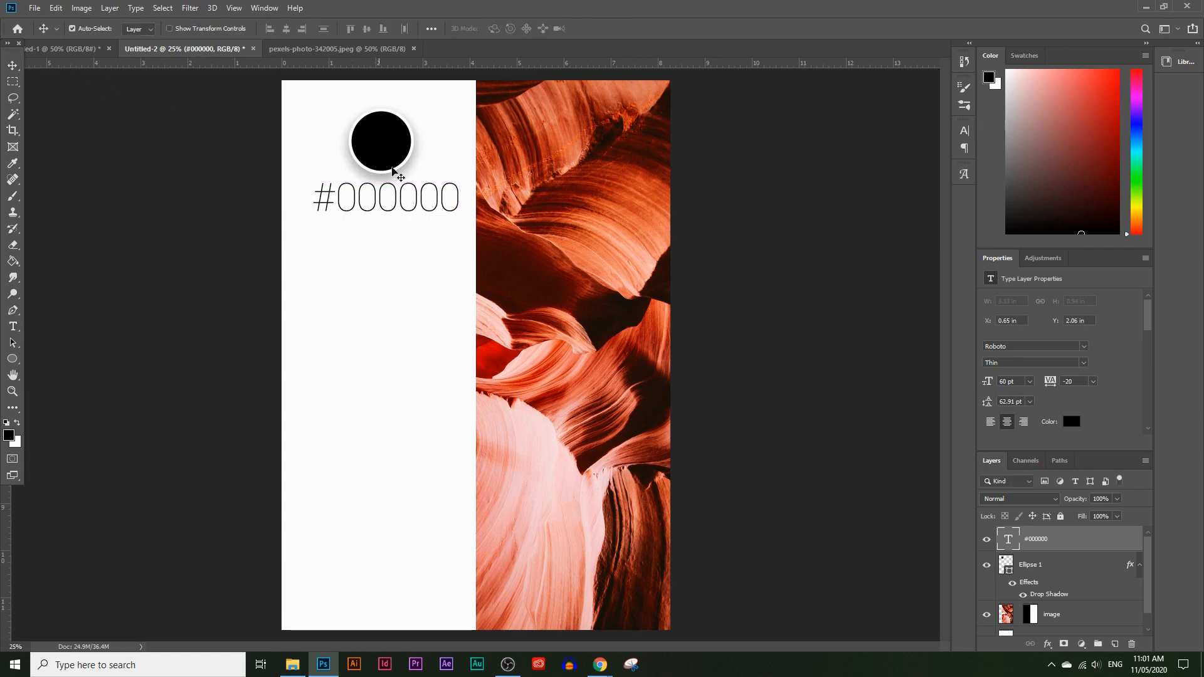
- Free-transform the #000000 label down to 20.8 pt and center it just below the circle
key(ctrl+t)
drag(380, 225, 393, 196)
key(Return)
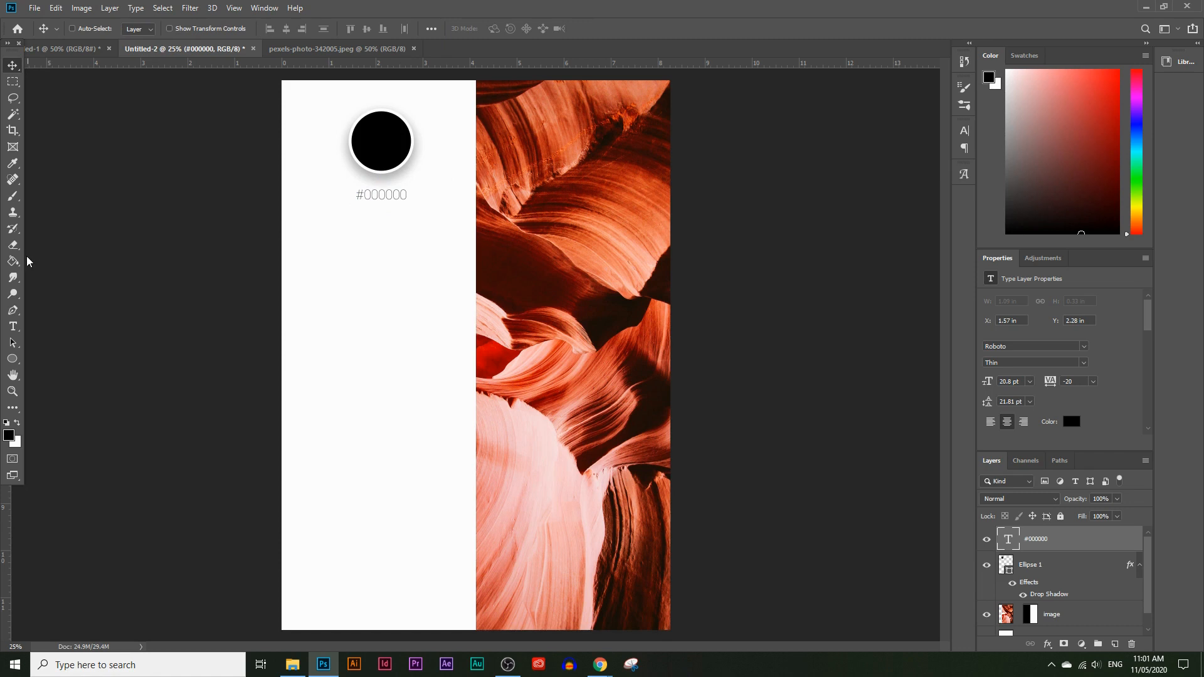
- Set the font weight of the #000000 label to Light
click(13, 326)
click(380, 195)
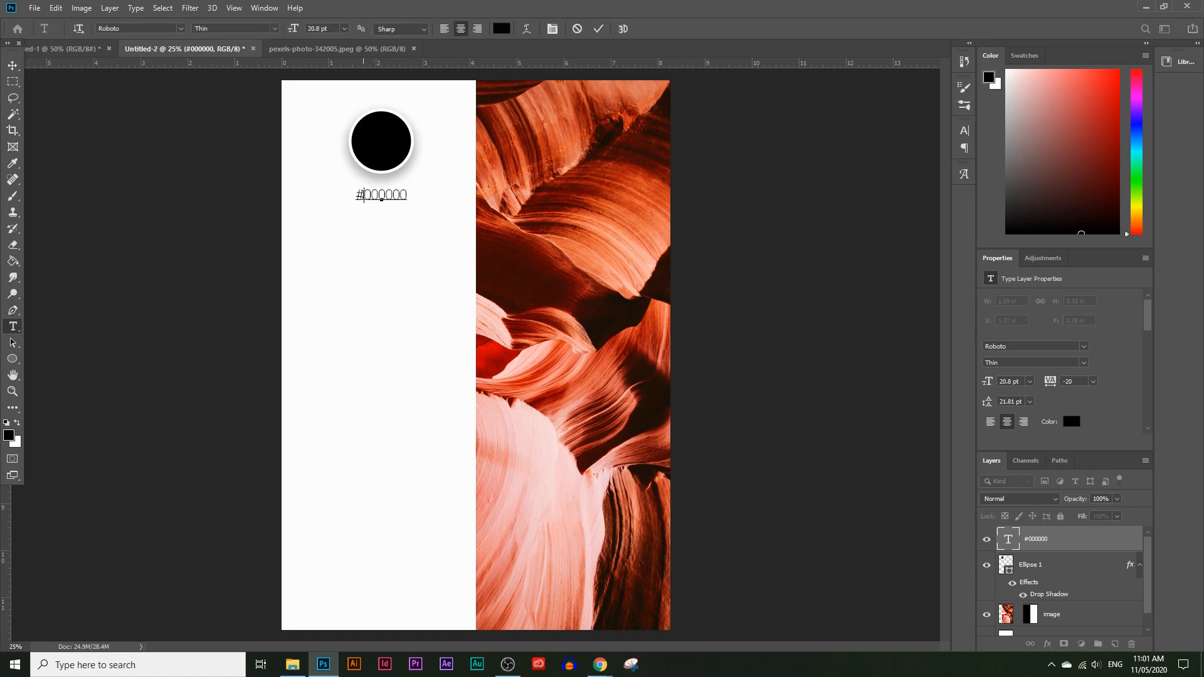
drag(359, 195, 414, 191)
click(274, 28)
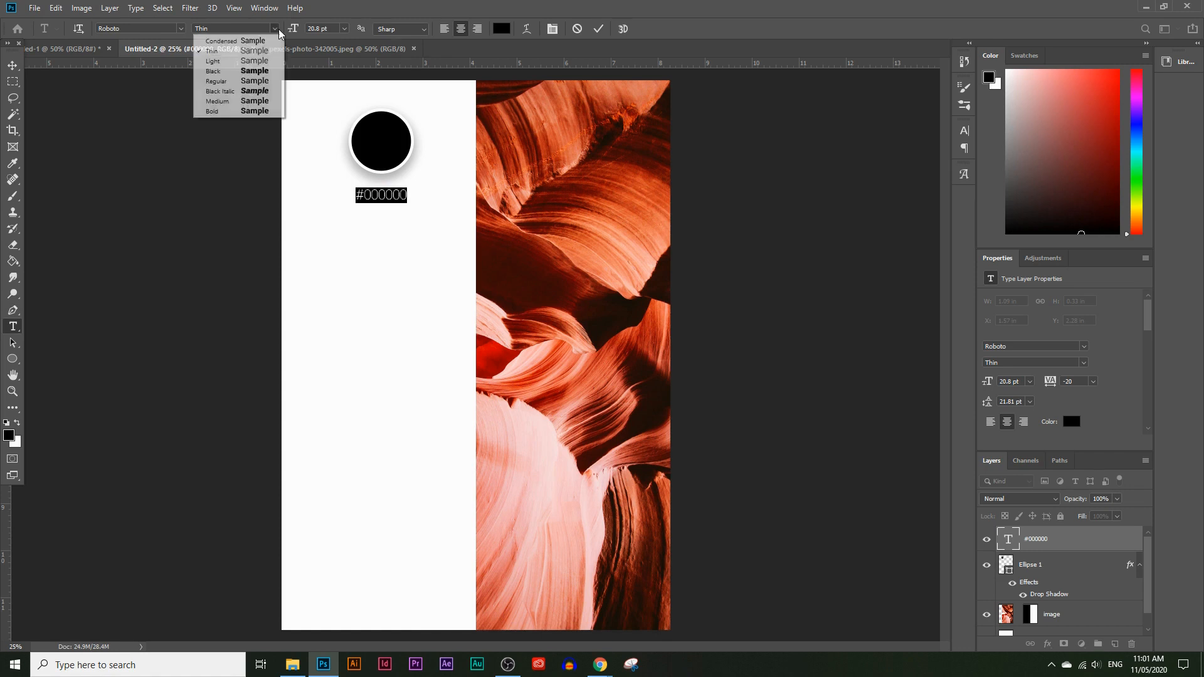
click(256, 62)
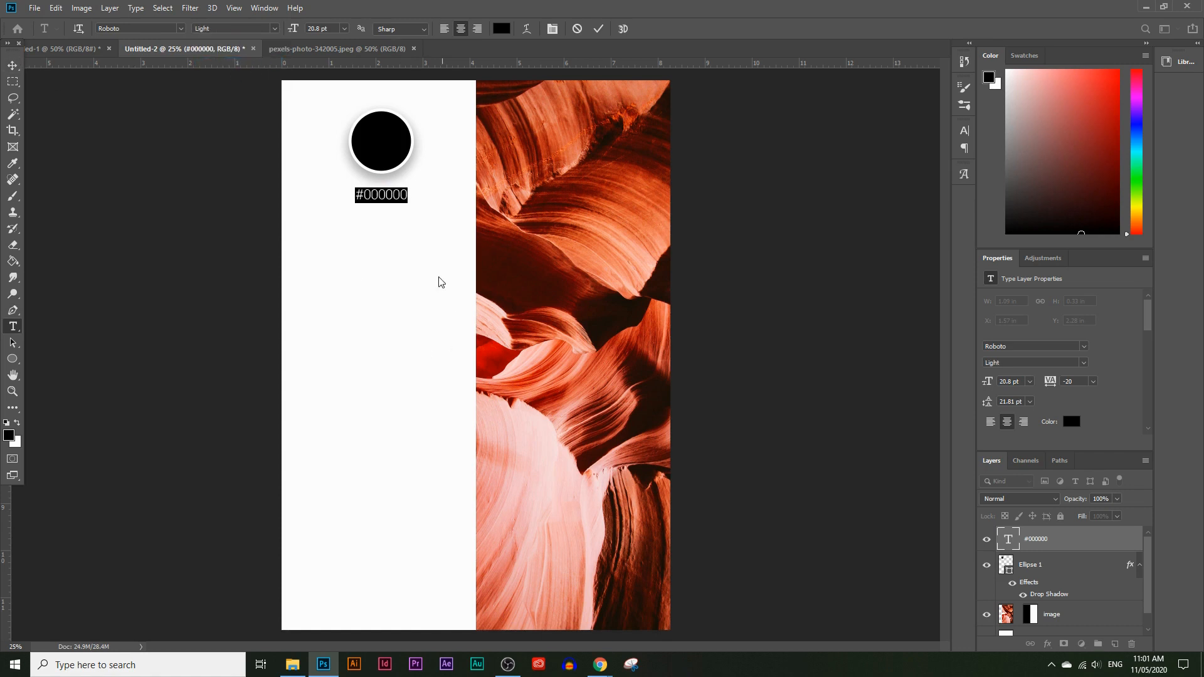
click(12, 65)
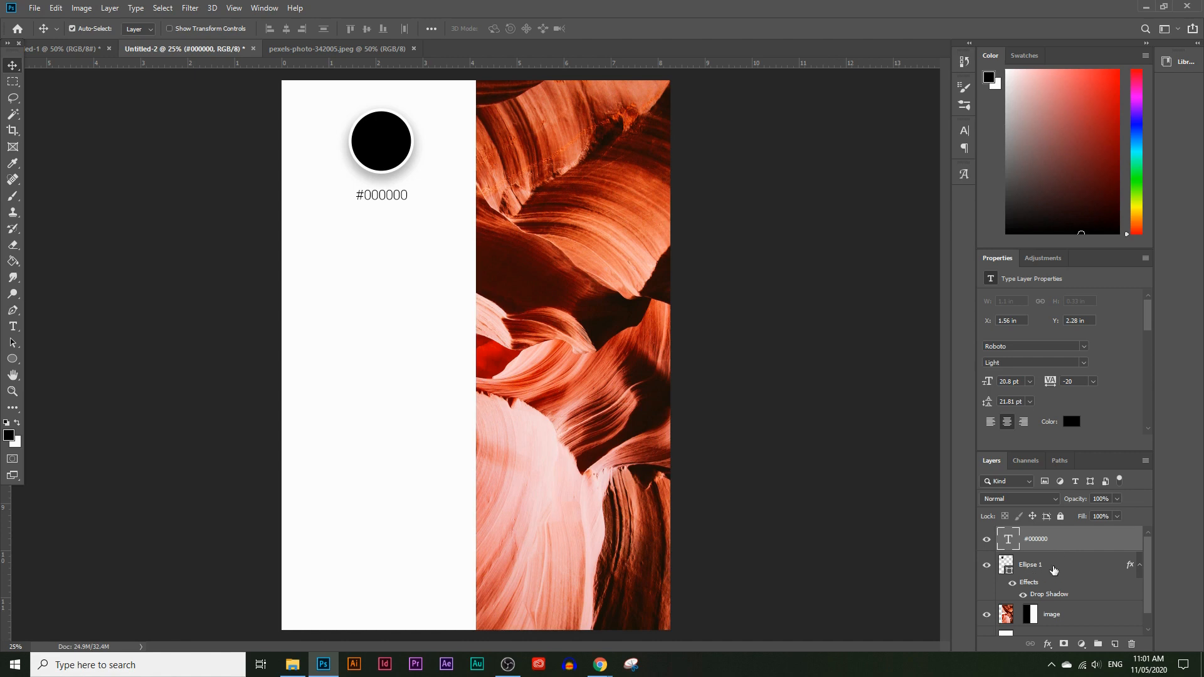
- Duplicate the Ellipse 1 and #000000 layers together and move the copies straight down below the original label
ctrl+click(1051, 567)
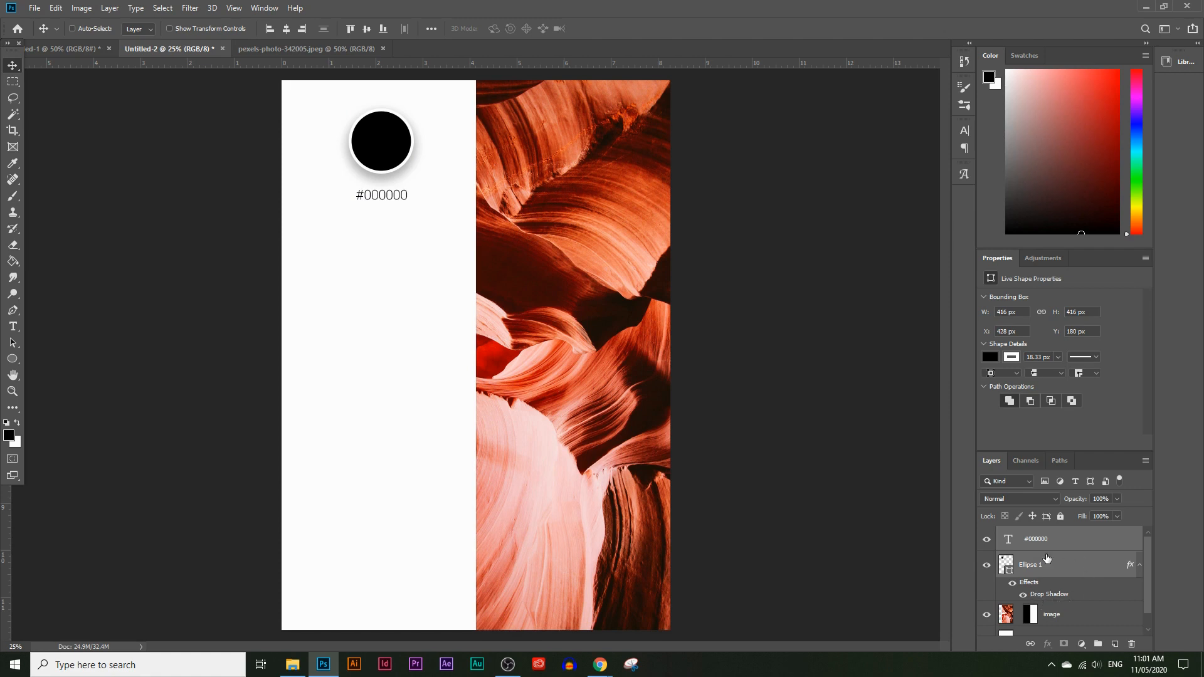
drag(1074, 544, 1114, 643)
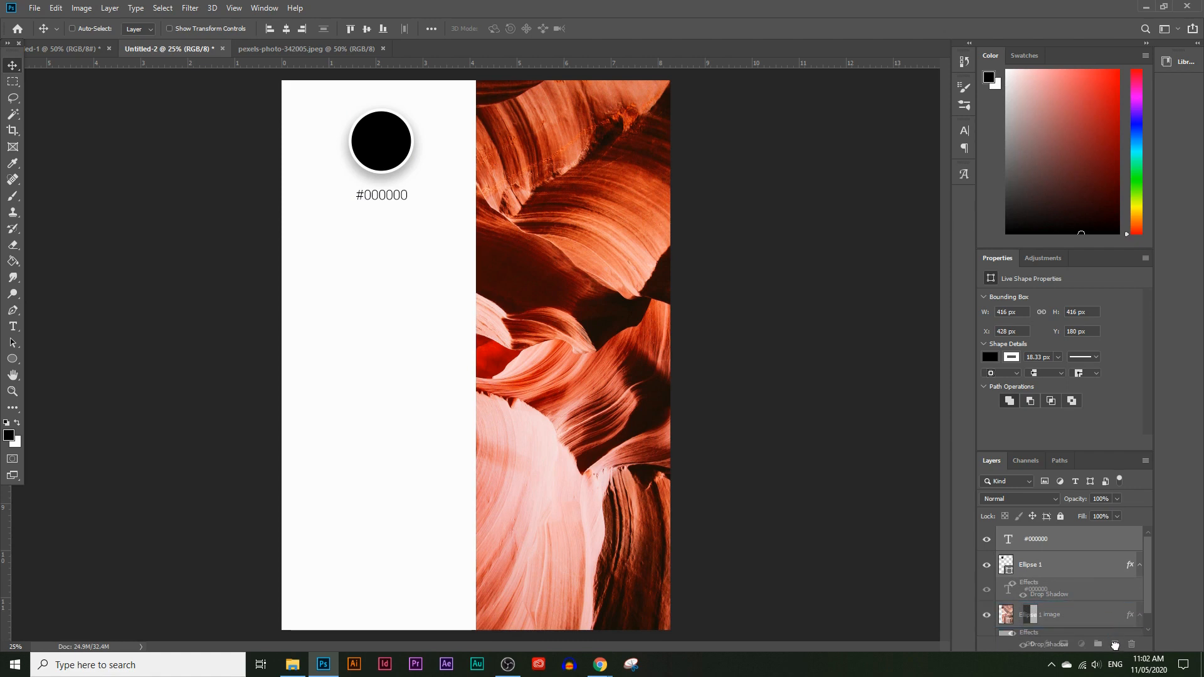
drag(1116, 645, 1116, 644)
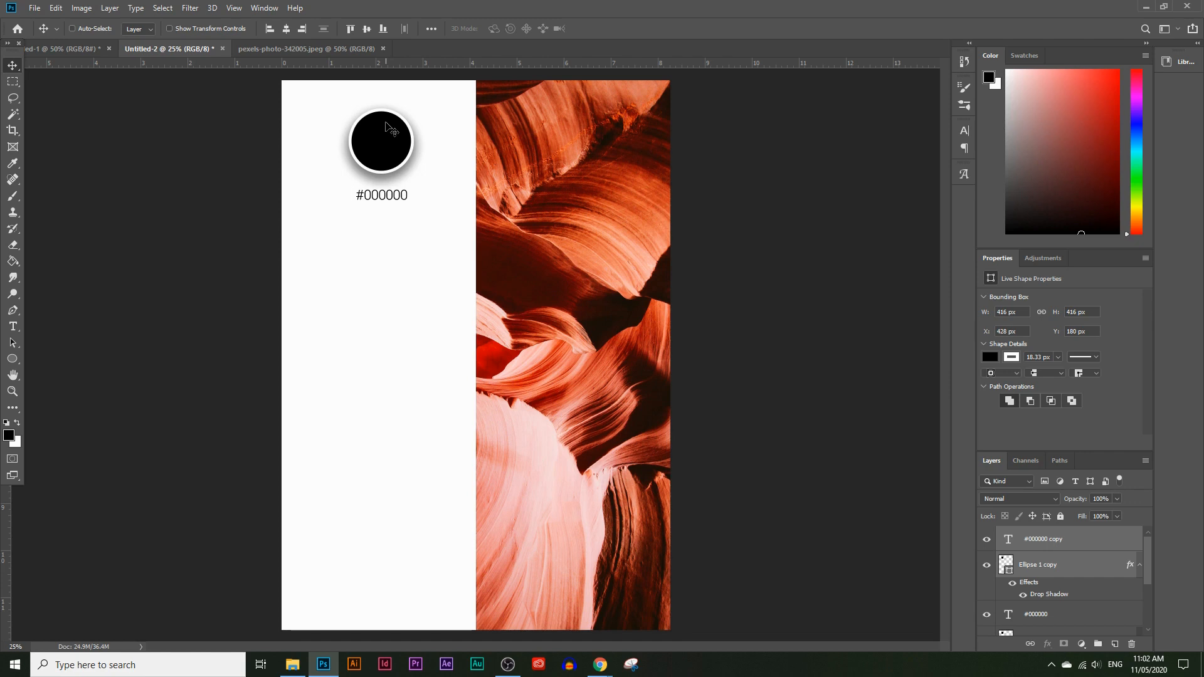
drag(385, 125, 382, 239)
- Make three more copies of the circle and label pair, stacked evenly downward with circles at Y 1628, 2352 and 3076 px
drag(1107, 567, 1114, 623)
drag(405, 209, 412, 322)
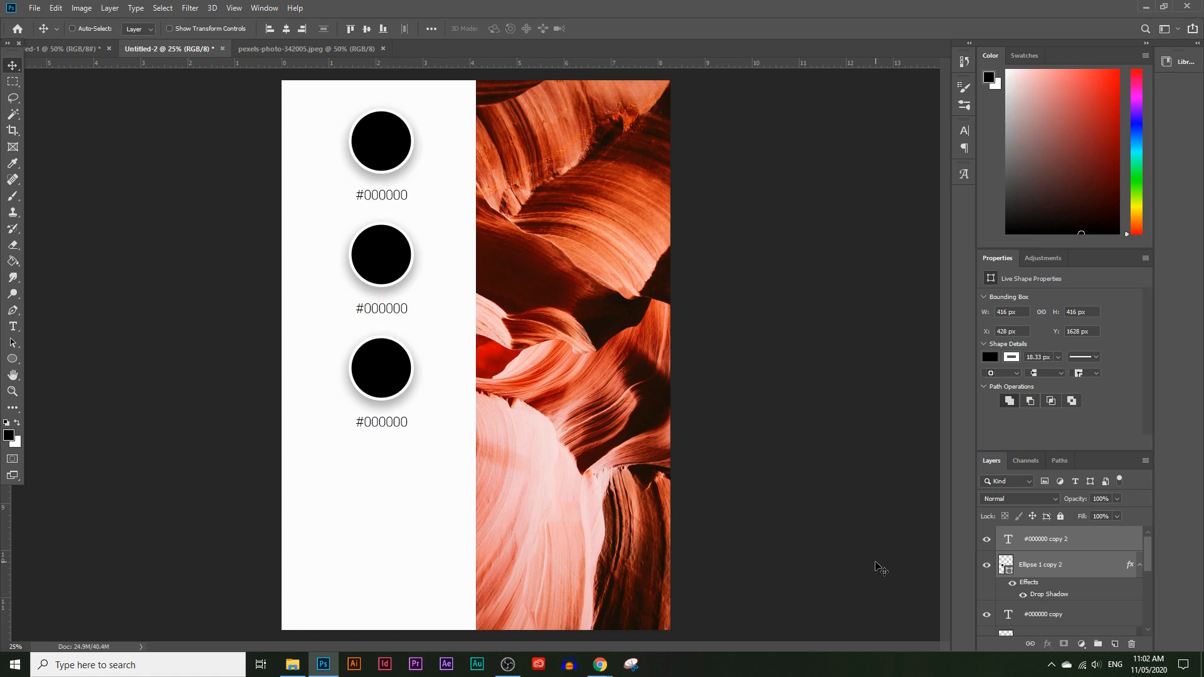
drag(1065, 567, 1114, 644)
drag(444, 257, 424, 358)
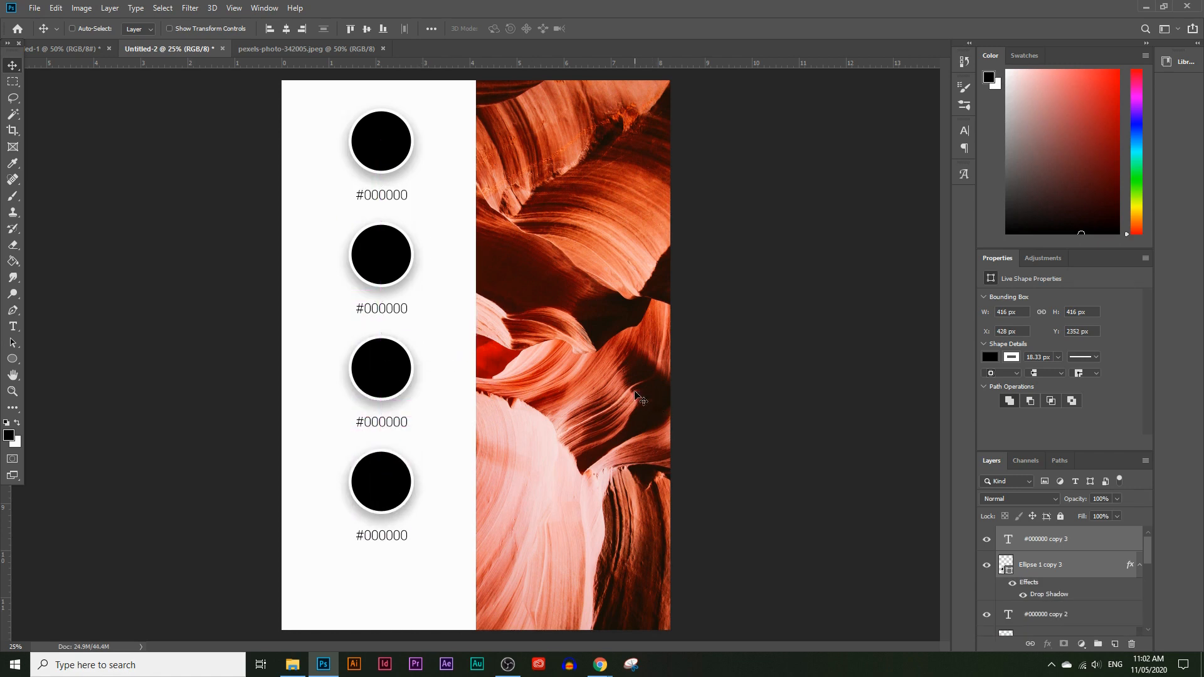
drag(1074, 562, 1097, 638)
drag(424, 301, 423, 419)
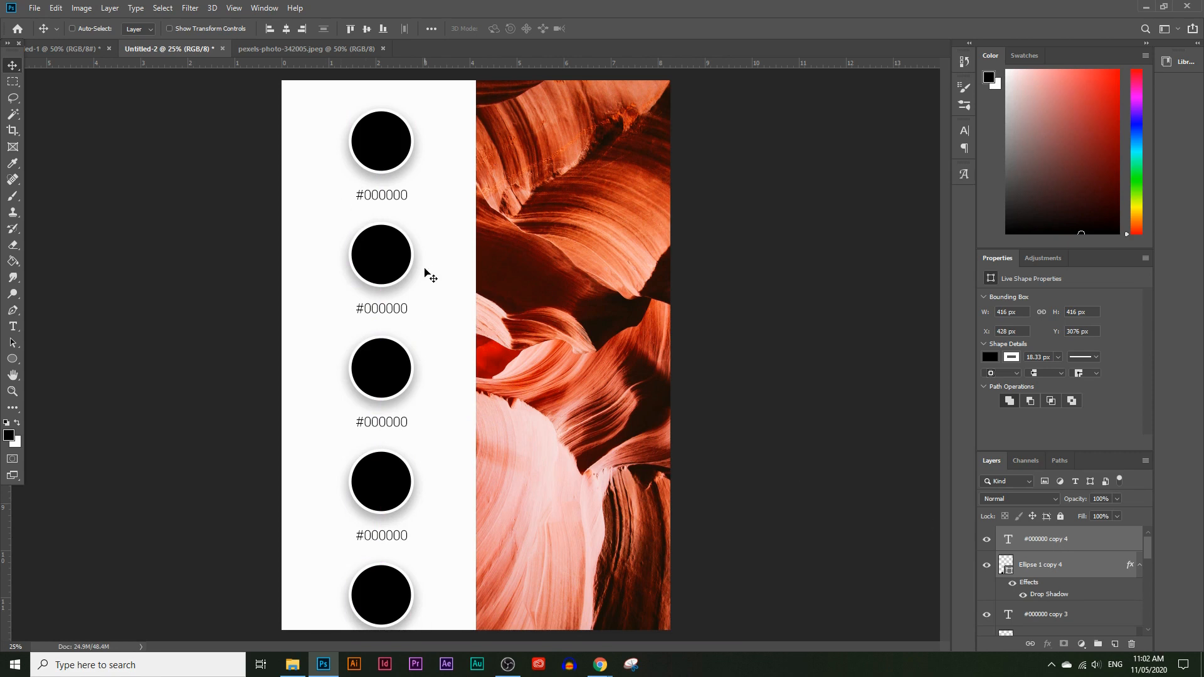
- Select all circle and label layers together and move the column up to X 385 px, Y 0 px
click(1080, 540)
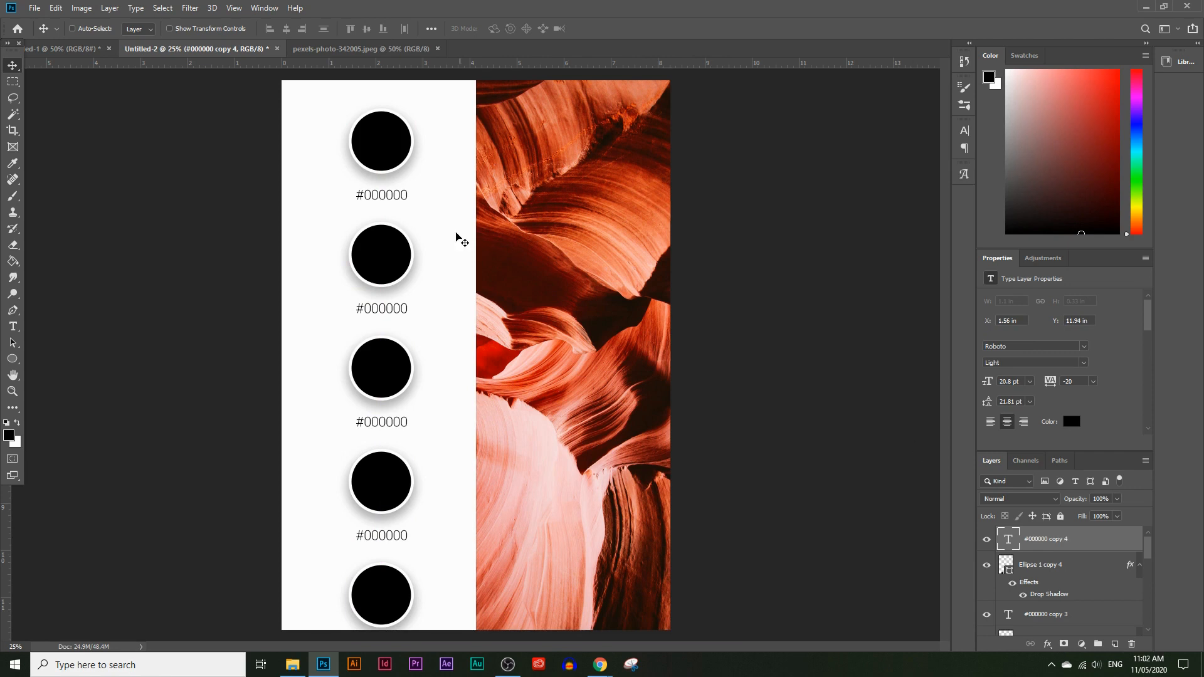
scroll(1111, 560, down, 10)
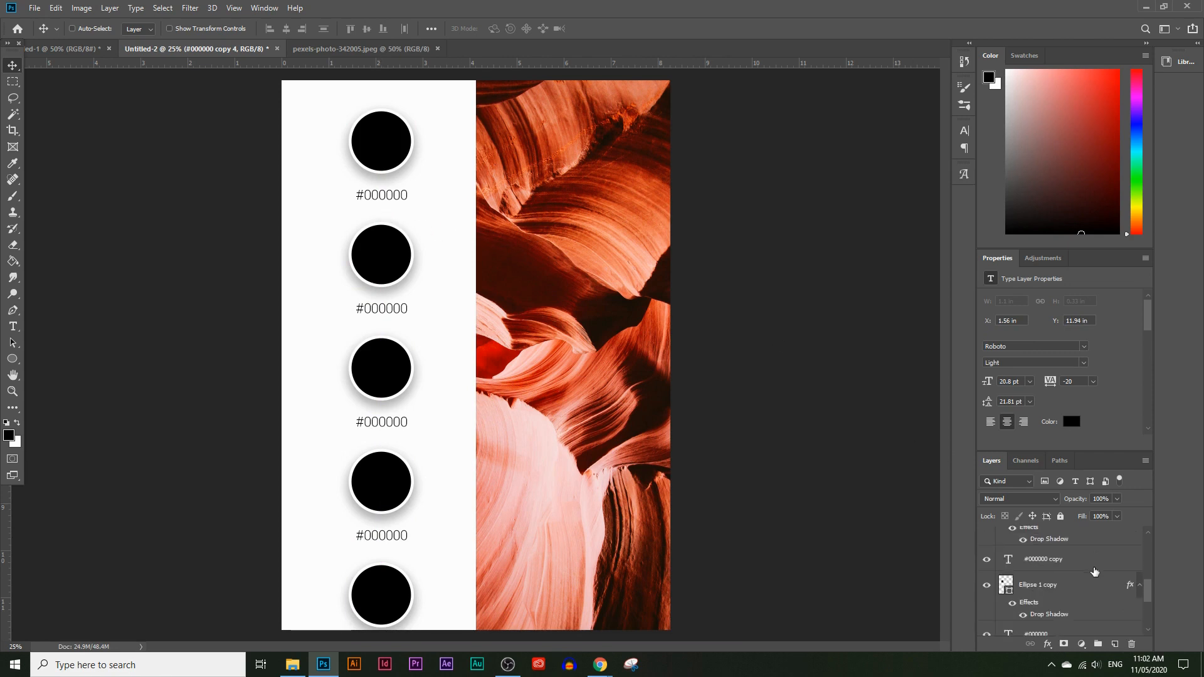
scroll(1060, 581, down, 1)
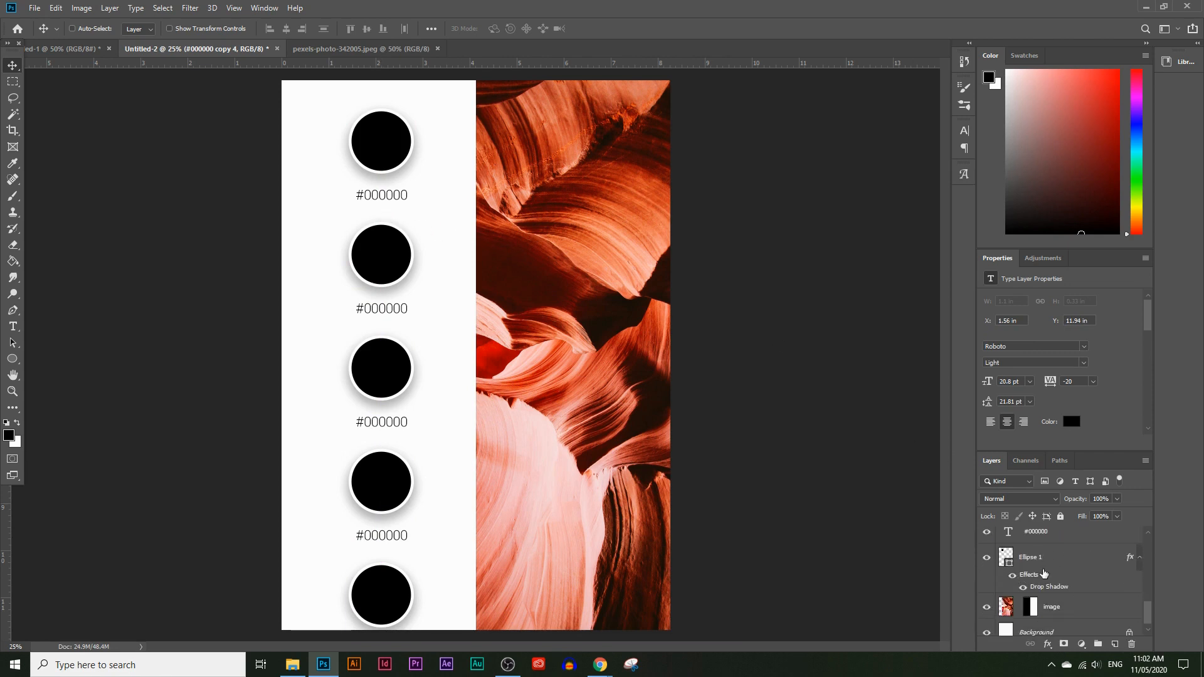
click(1043, 560)
drag(398, 439, 395, 409)
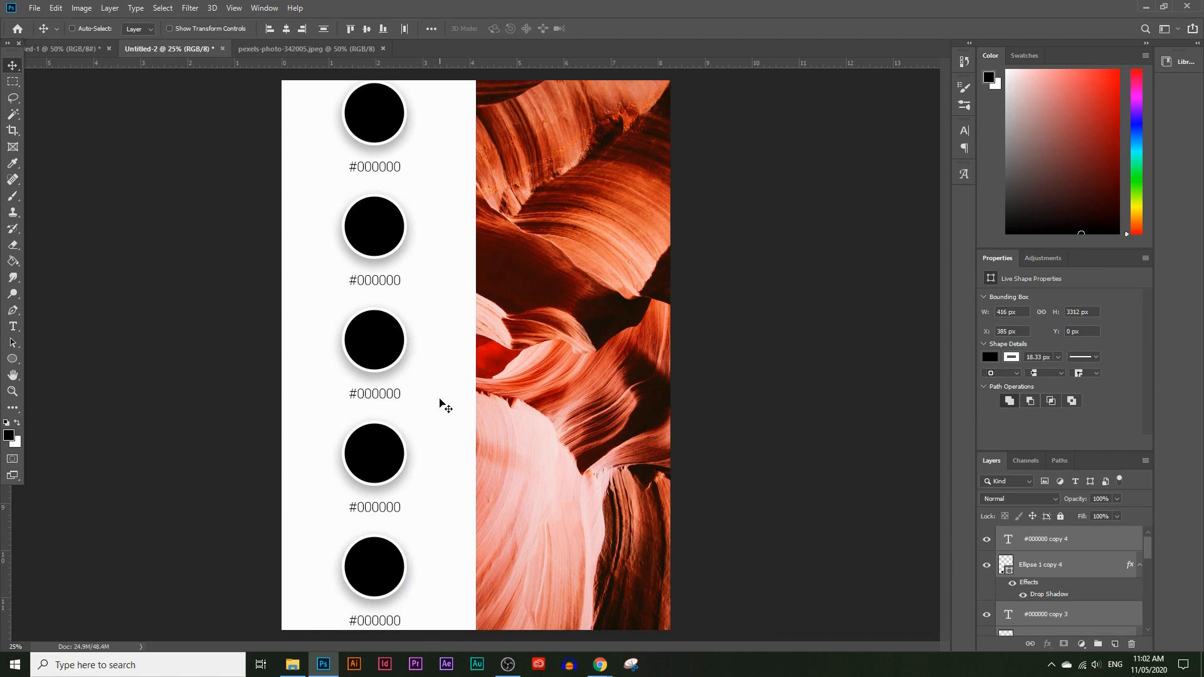
- Free-transform the column of circles and labels down to 90.80% and center it within the white half of the page
key(ctrl)
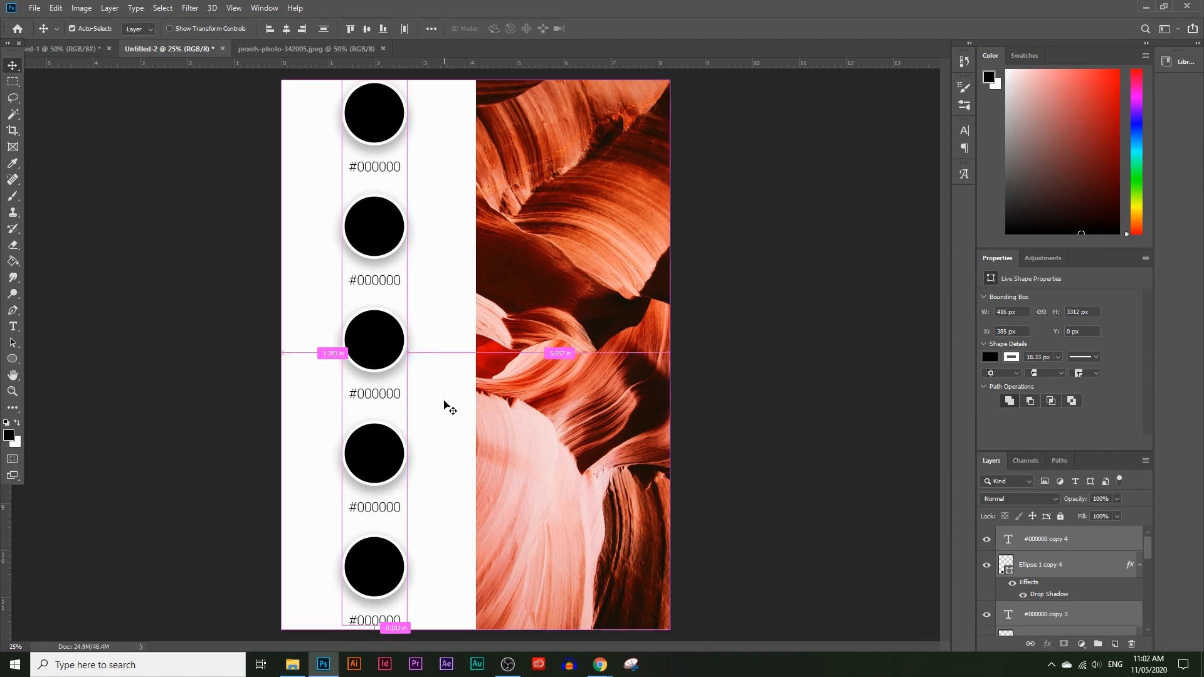
key(ctrl+t)
drag(374, 625, 374, 574)
drag(377, 317, 381, 342)
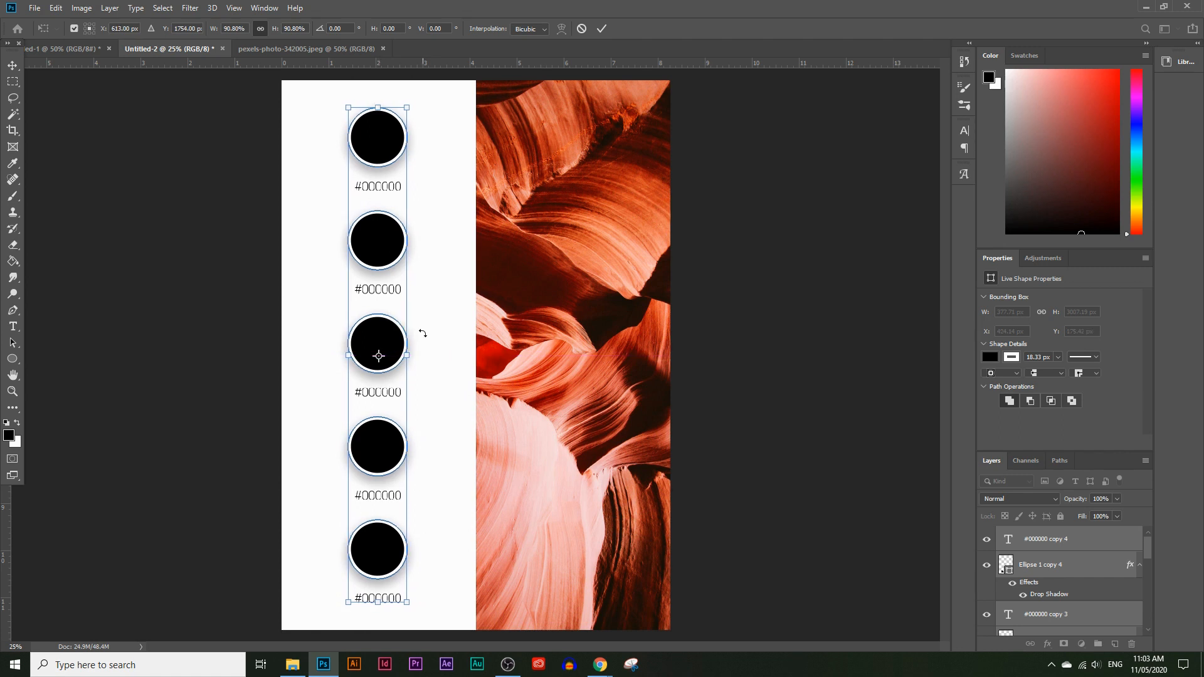
key(Return)
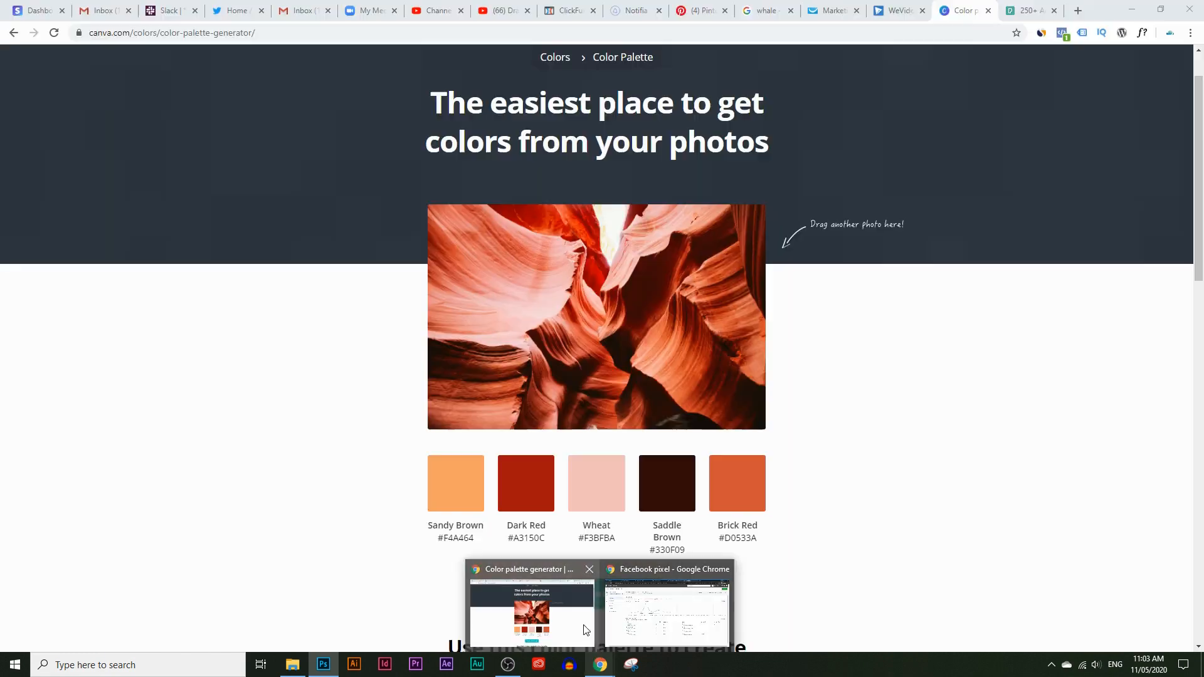
- Switch to Canva's palette generator in Chrome, copy the Sandy Brown hex code #F4A464, and return to Photoshop
click(533, 602)
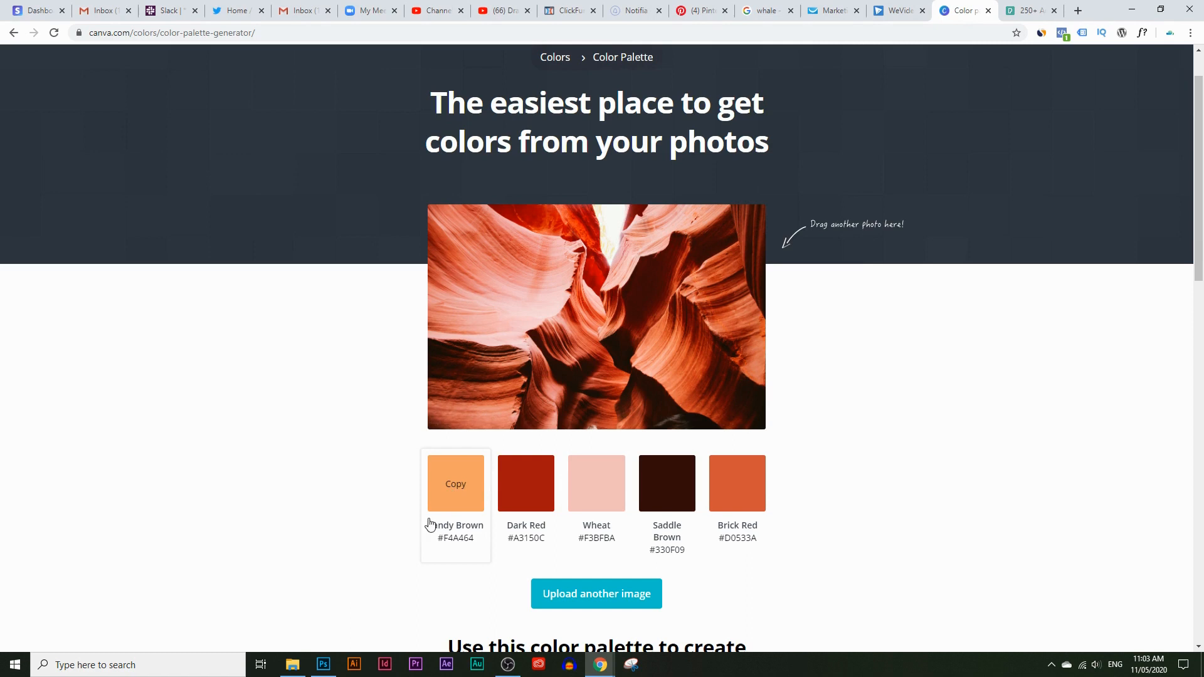
click(451, 494)
click(323, 663)
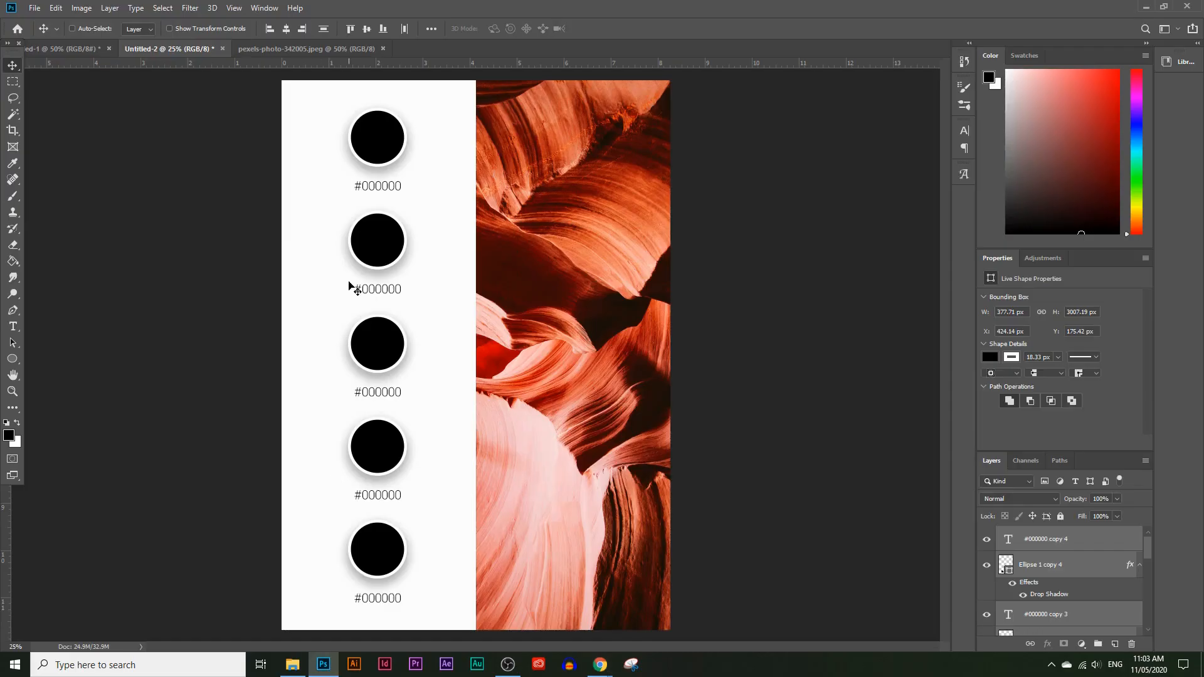
- Select the first circle's layer, Ellipse 1, and set its fill color to #F4A464
scroll(1054, 597, up, 1)
scroll(1071, 584, down, 10)
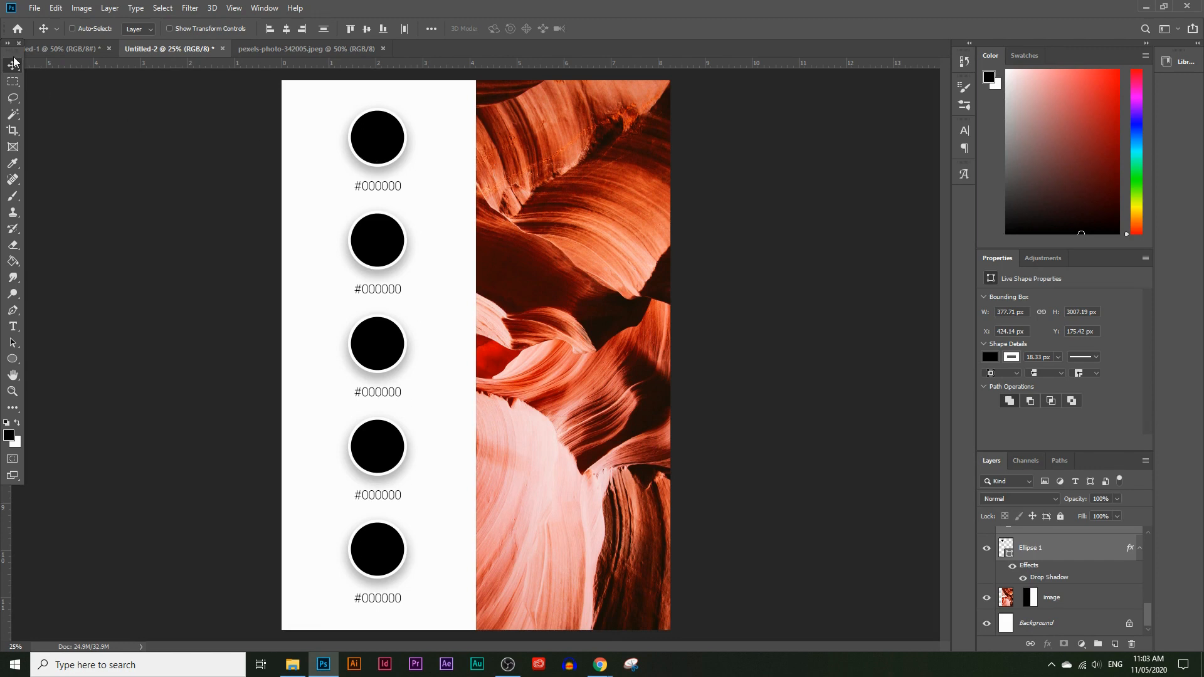
right_click(379, 130)
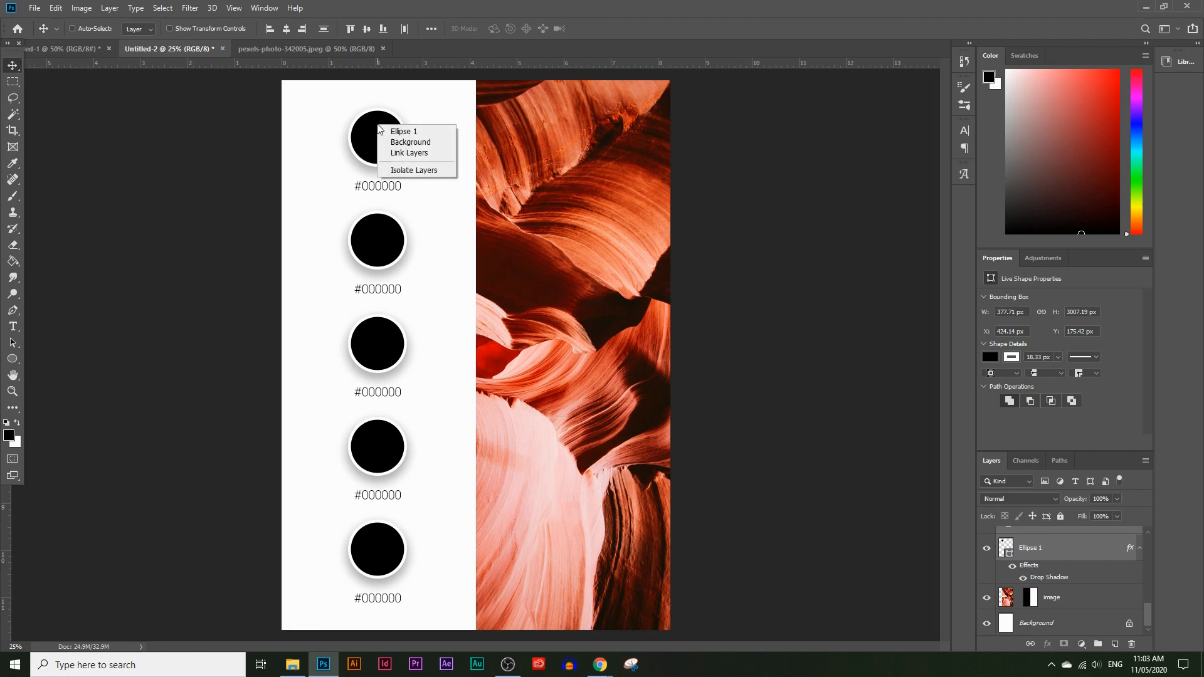
click(419, 133)
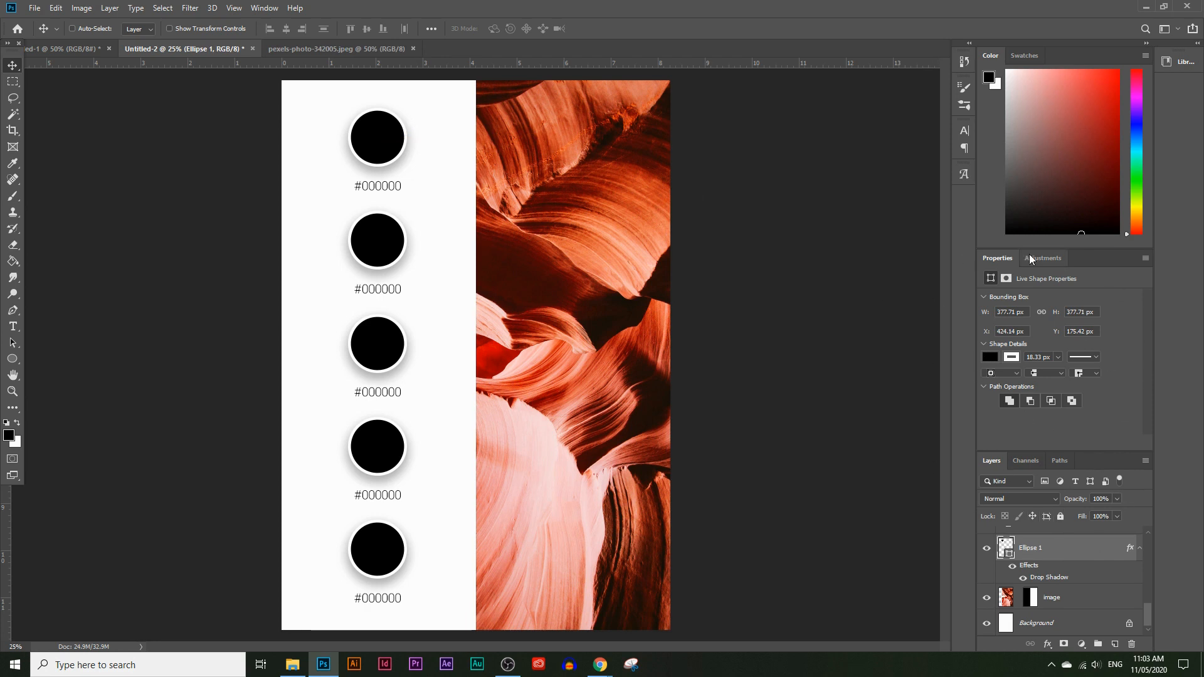
click(263, 10)
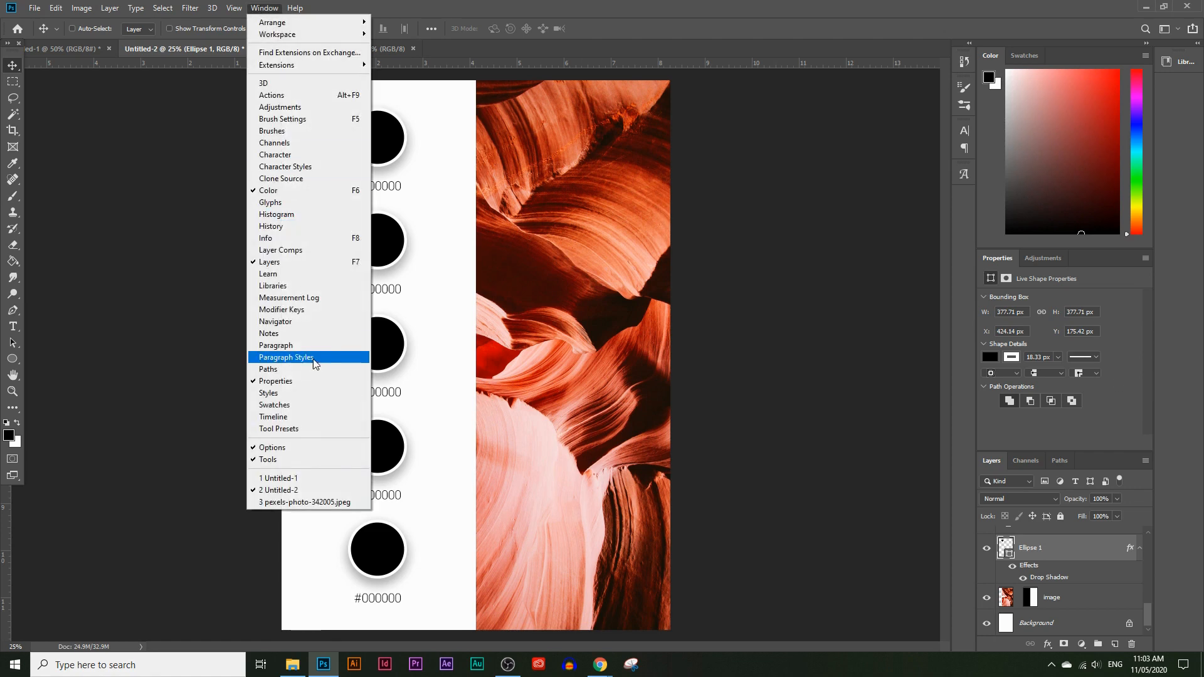
click(29, 336)
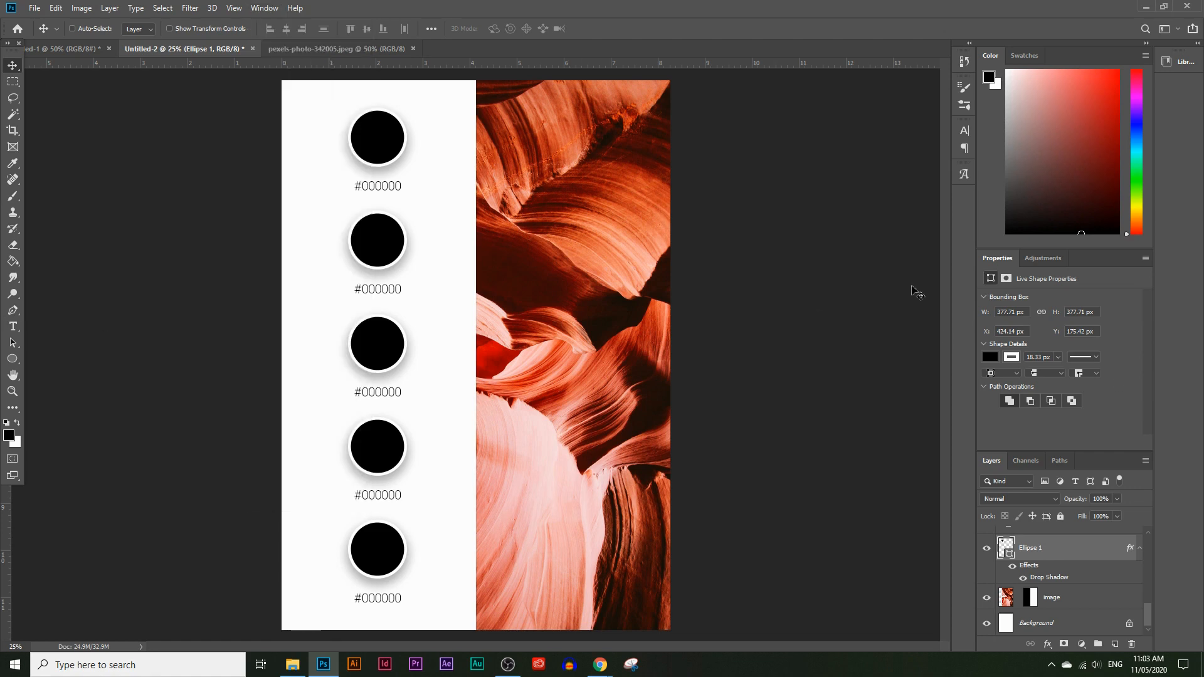
click(990, 357)
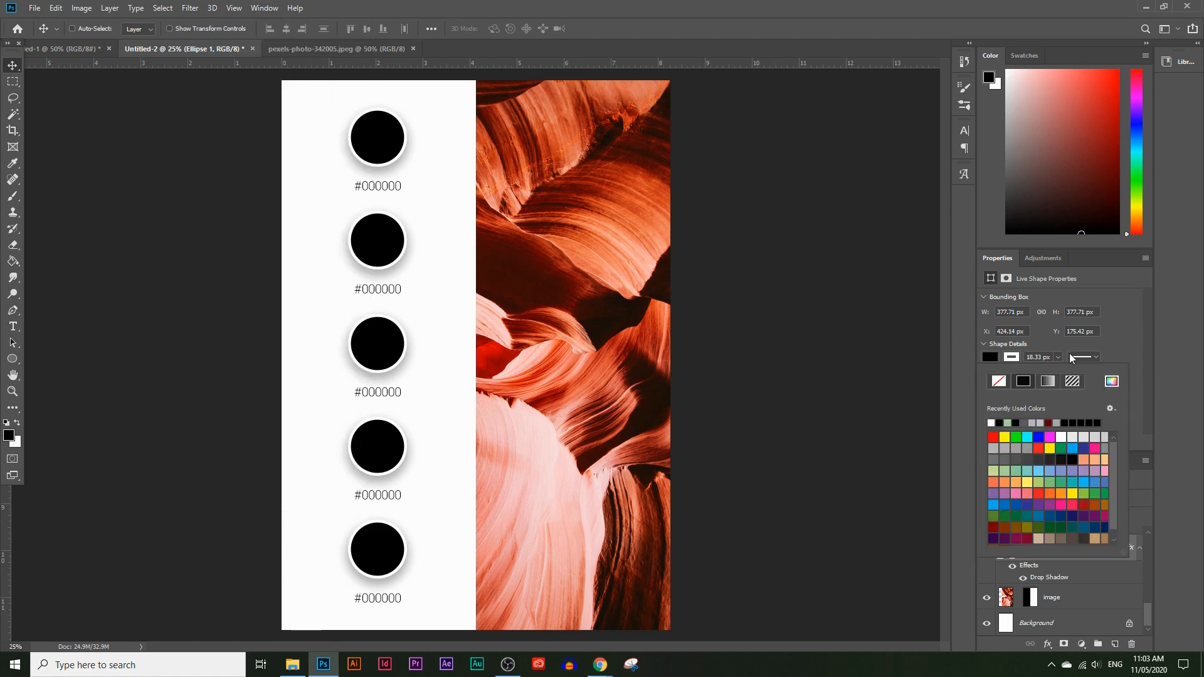
click(1113, 381)
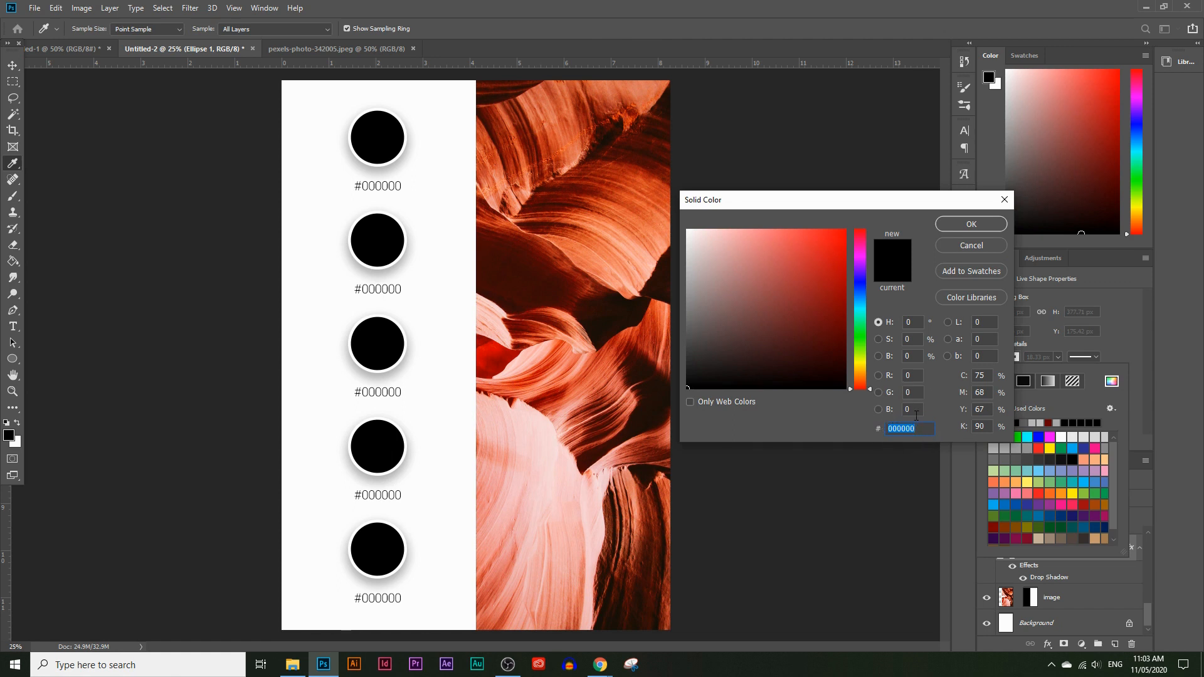
text(#F4A464)
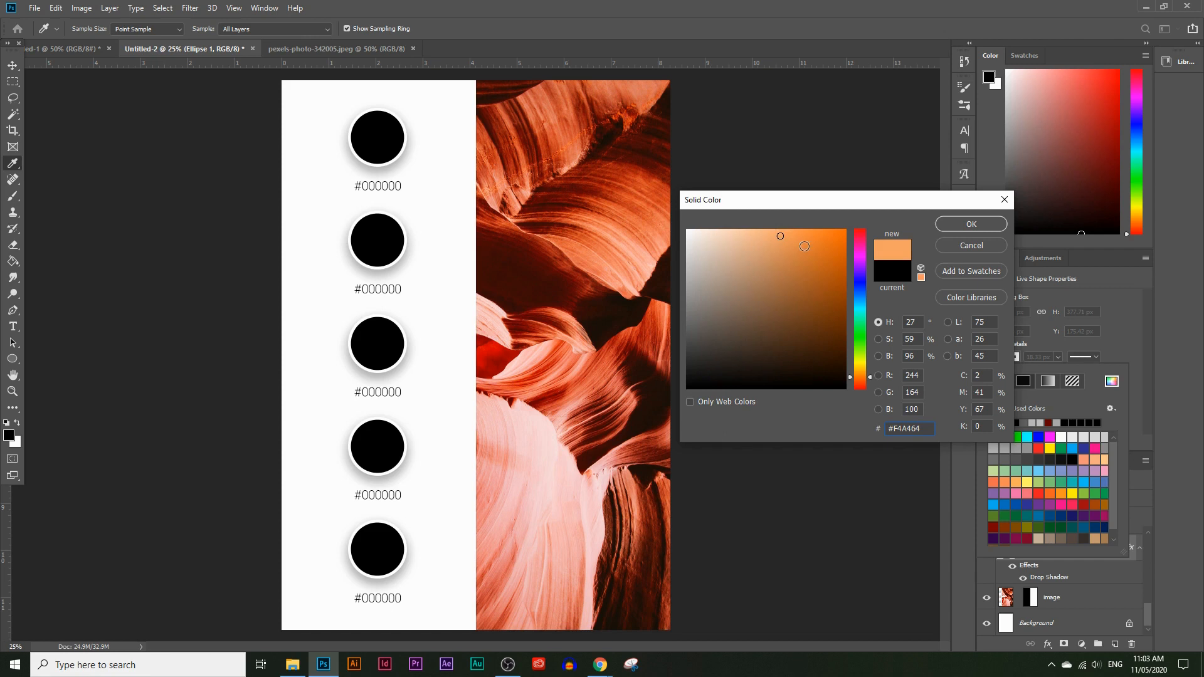
click(971, 224)
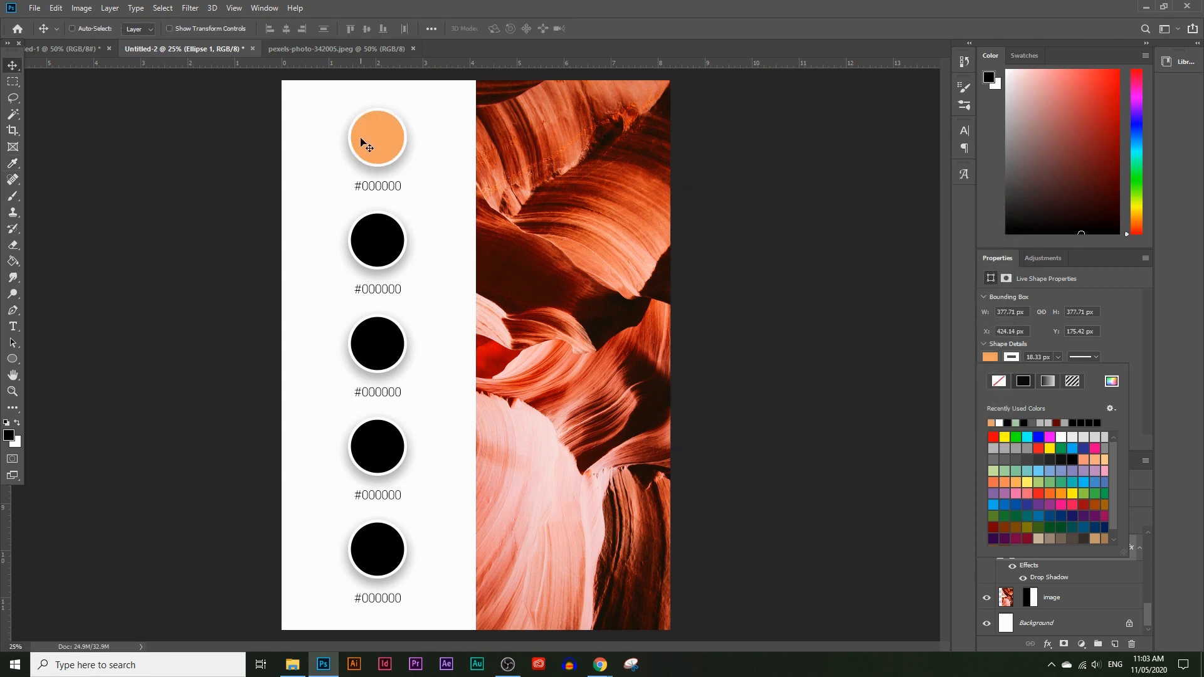
- Replace the text of the label below the first circle with #F4A464
click(12, 326)
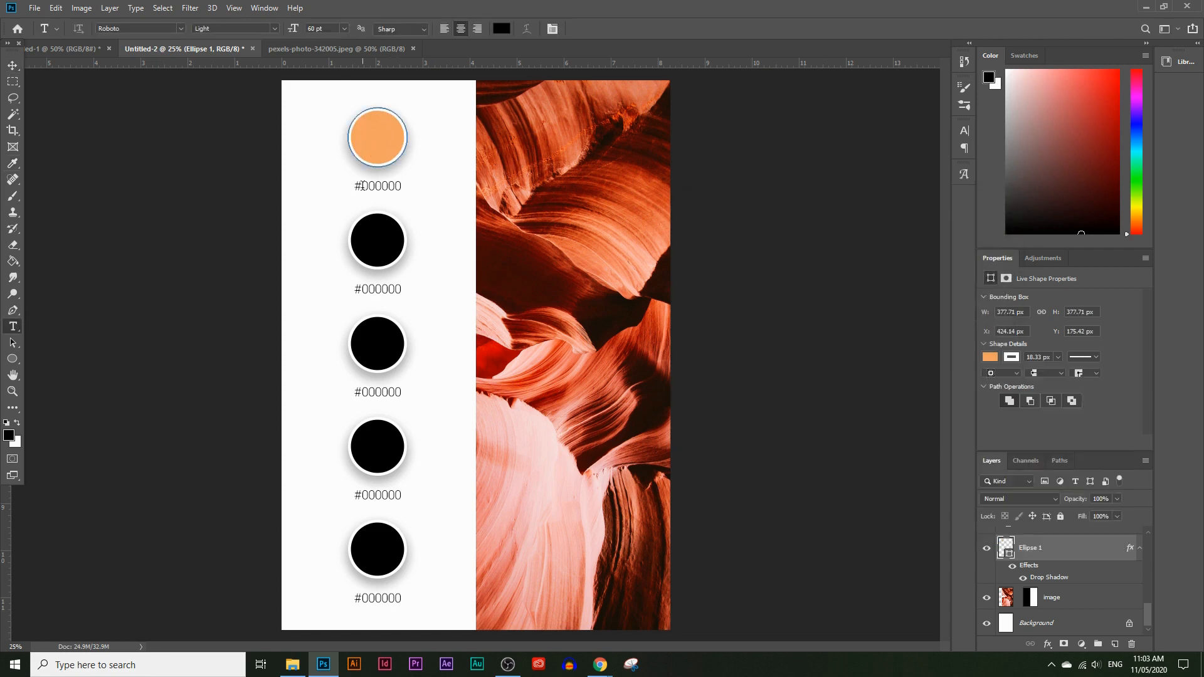
click(357, 186)
drag(355, 187, 413, 183)
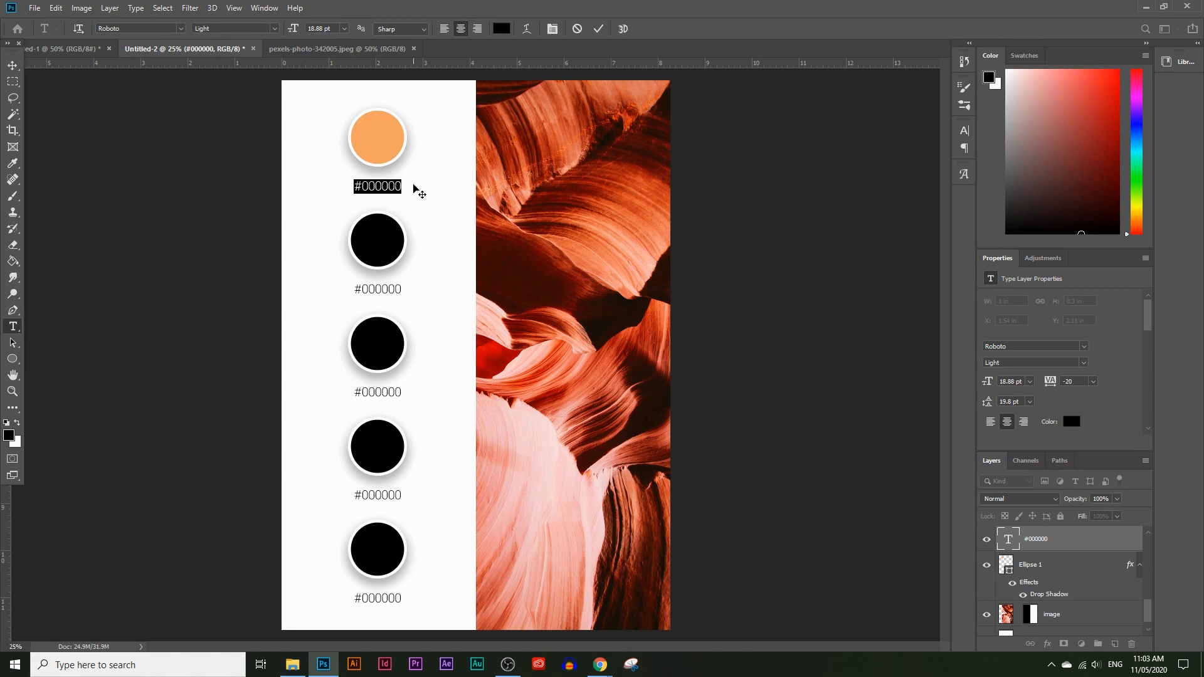
text(#F4A464)
click(13, 65)
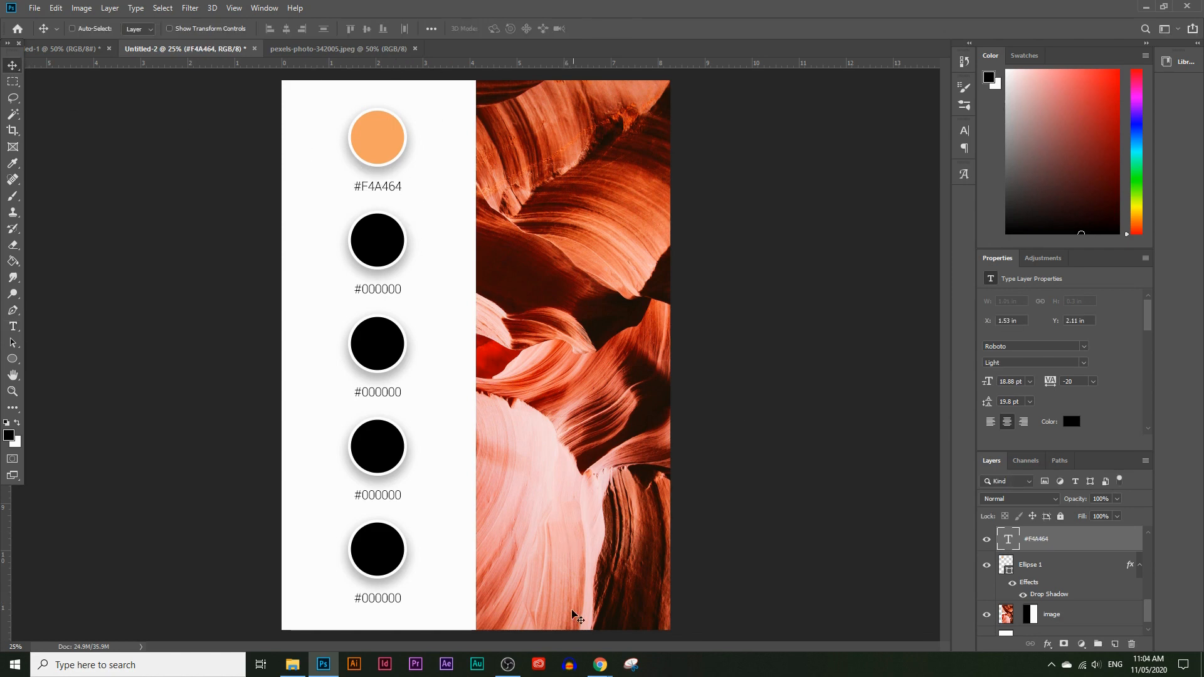
- Switch to Canva's palette in Chrome, copy the Dark Red hex code #A3150C, and return to Photoshop
mouse_move(600, 663)
click(580, 633)
click(523, 497)
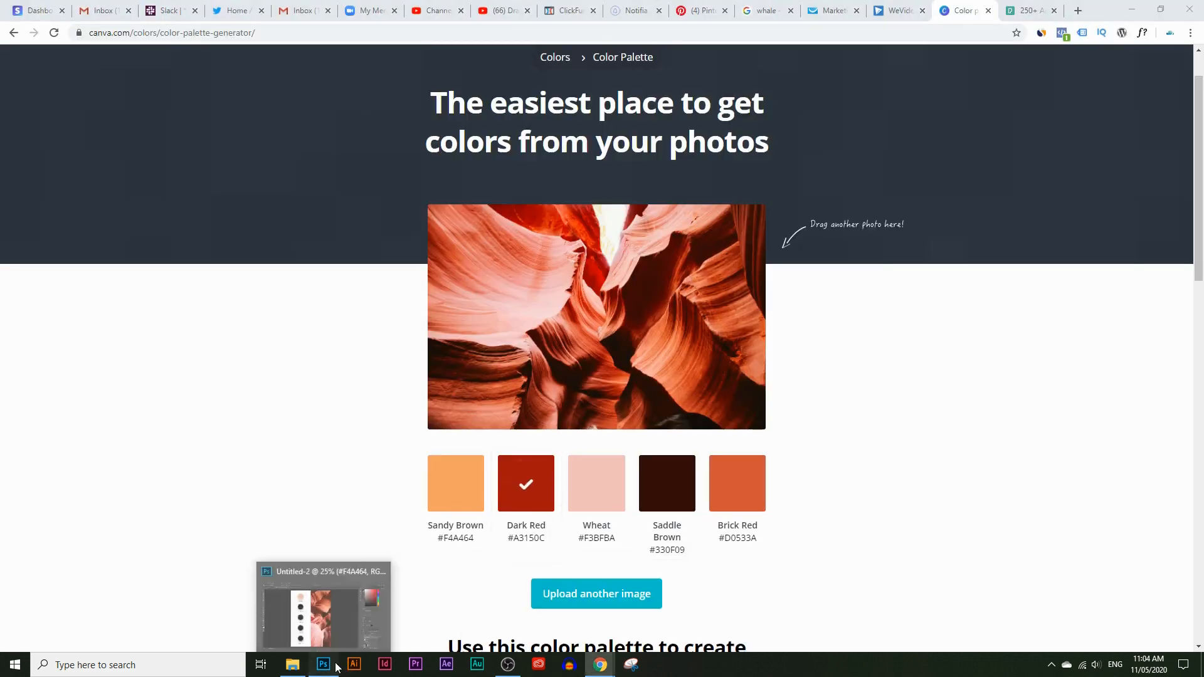
click(336, 666)
- Select the second circle's layer, Ellipse 1 copy, and set its fill color to #A3150C
right_click(374, 229)
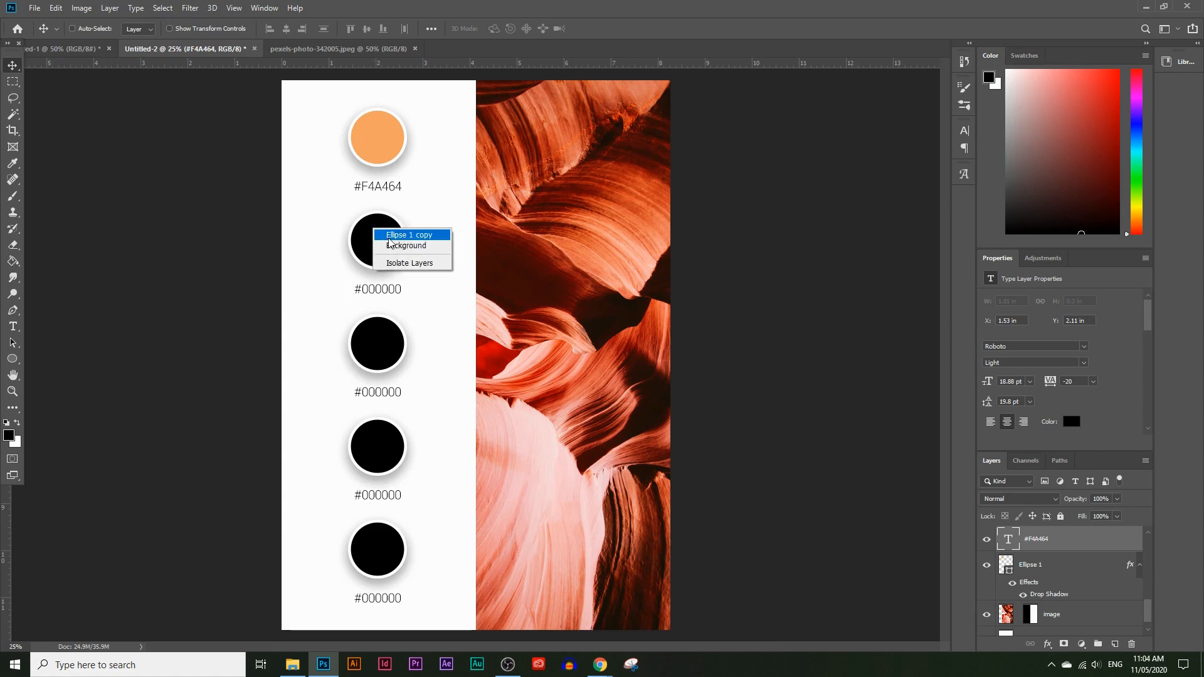
click(408, 235)
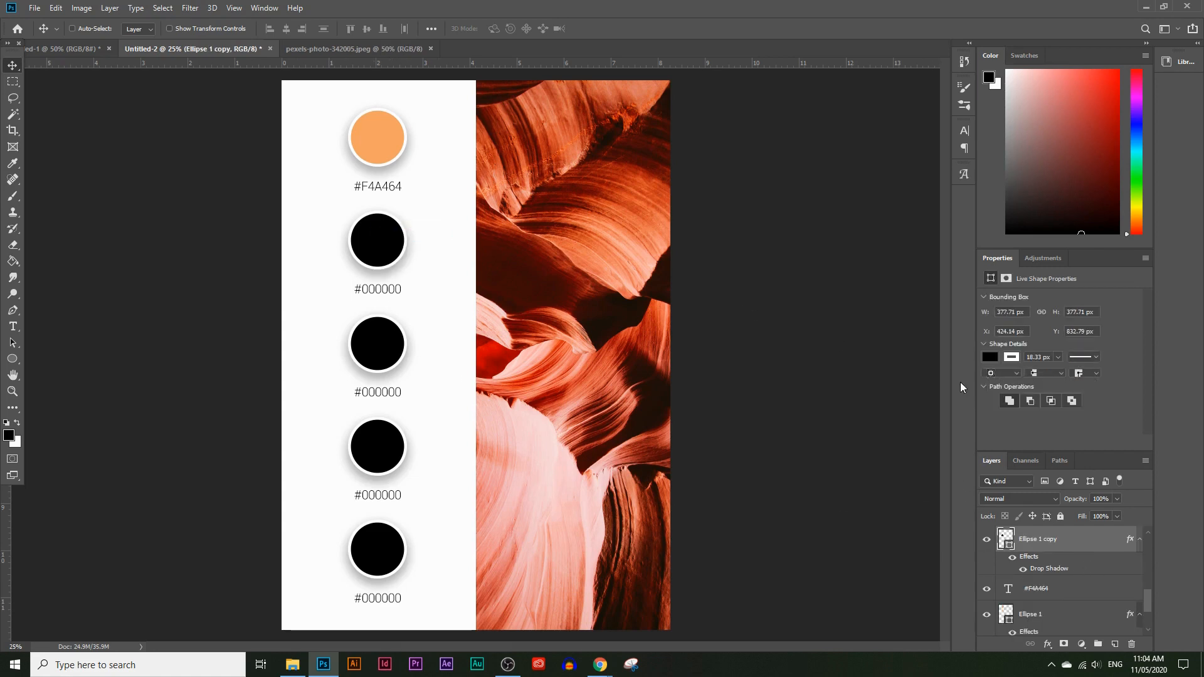
click(991, 357)
click(1112, 384)
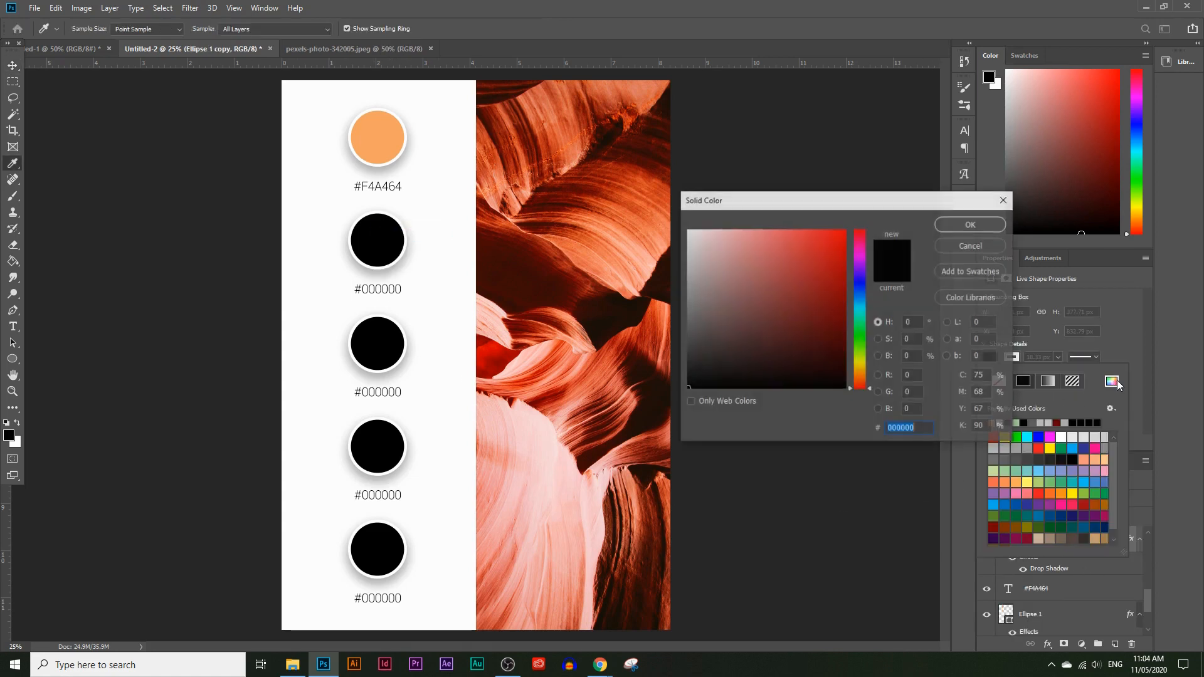
key(ctrl+v)
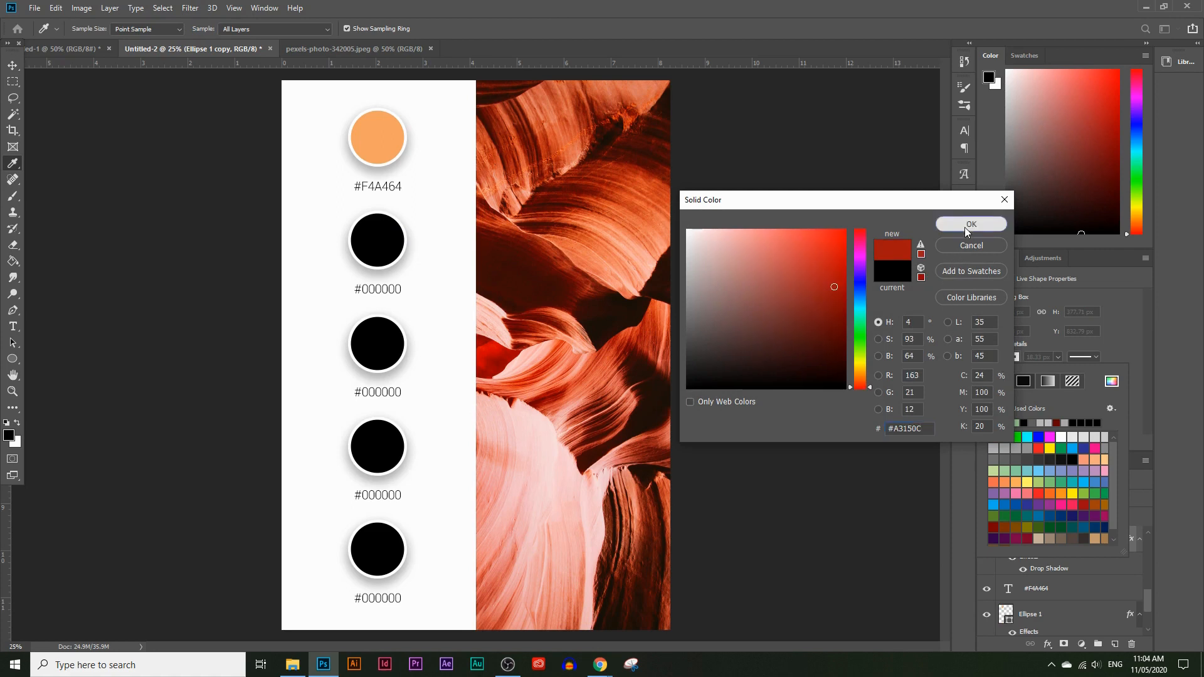
click(965, 227)
- Replace the text of the label below the second circle with #A3150C
click(15, 327)
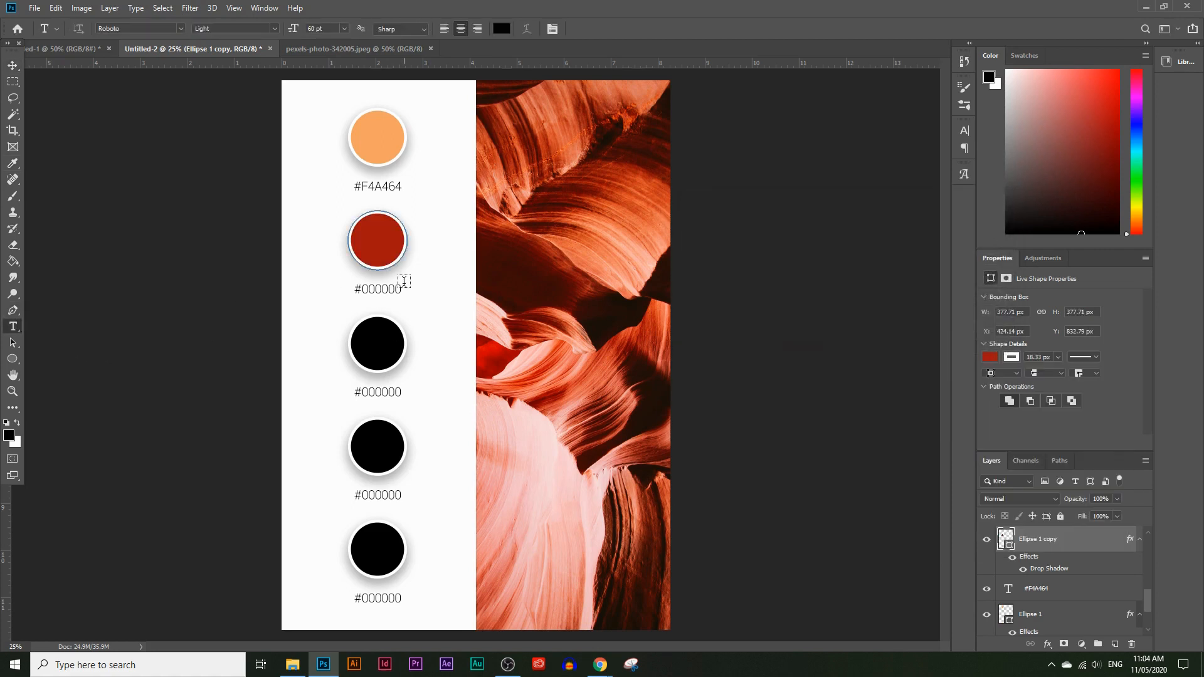
click(383, 290)
drag(355, 290, 432, 279)
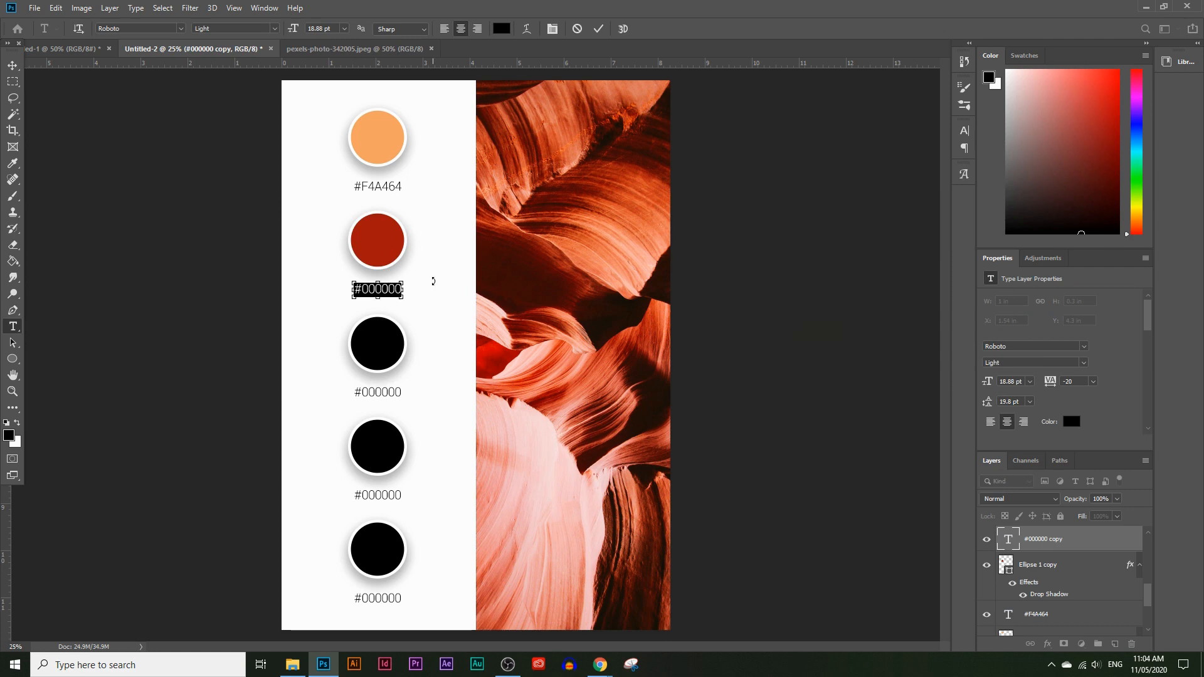
key(ctrl+v)
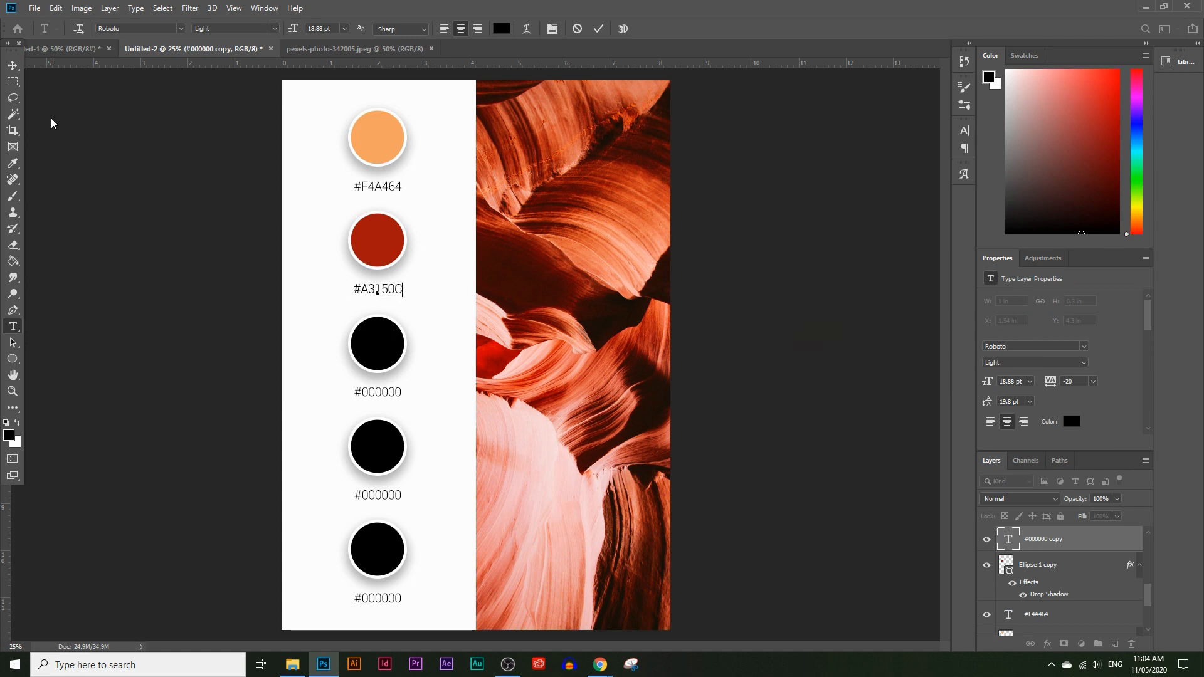
click(12, 65)
- Select the third circle, copy the Wheat hex code #F3BFBA from Canva's palette in Chrome, and return to Photoshop
right_click(383, 344)
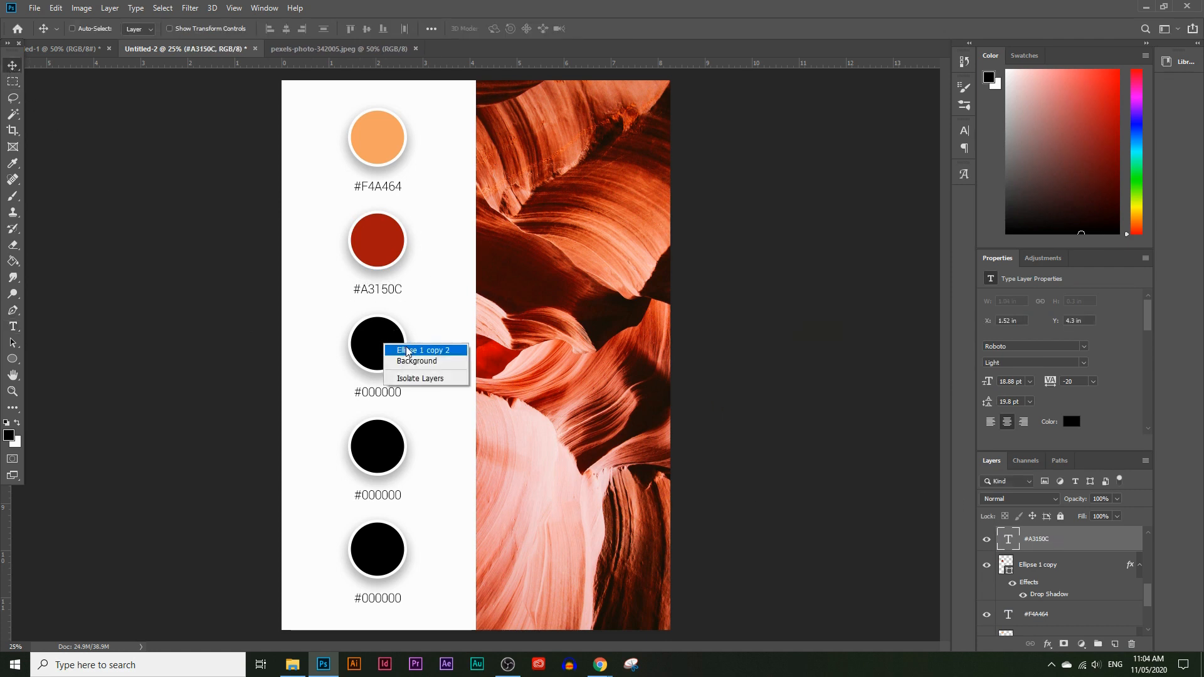
click(409, 352)
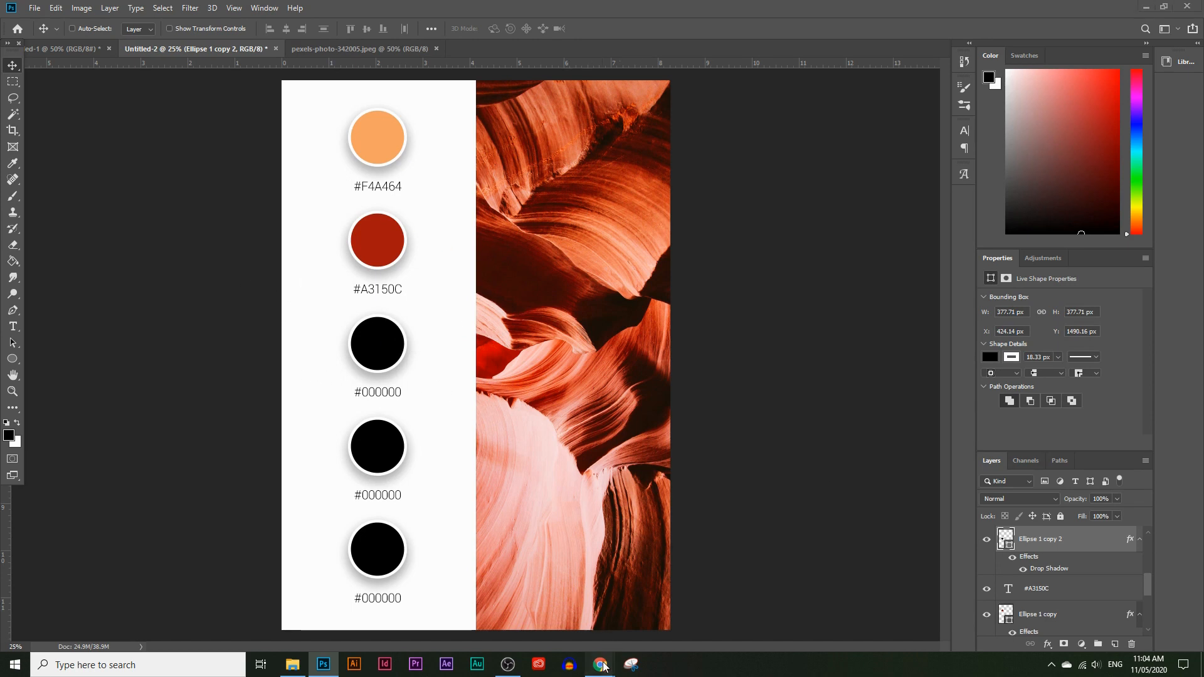
mouse_move(600, 663)
click(563, 604)
click(590, 486)
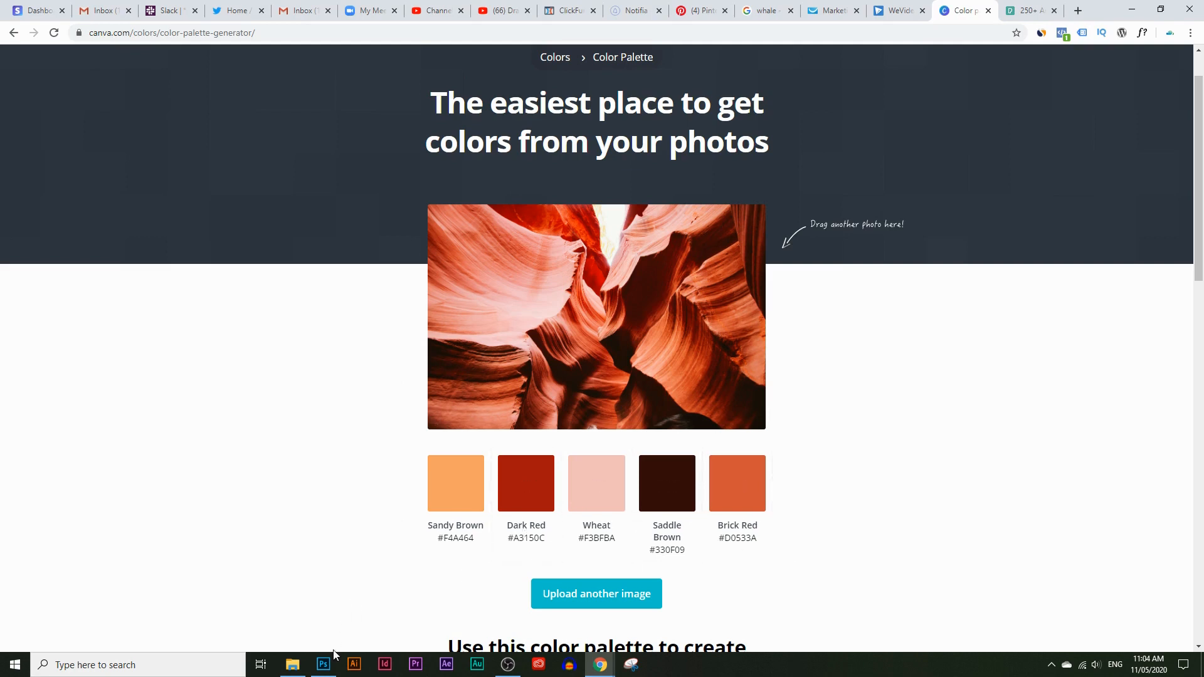
click(325, 603)
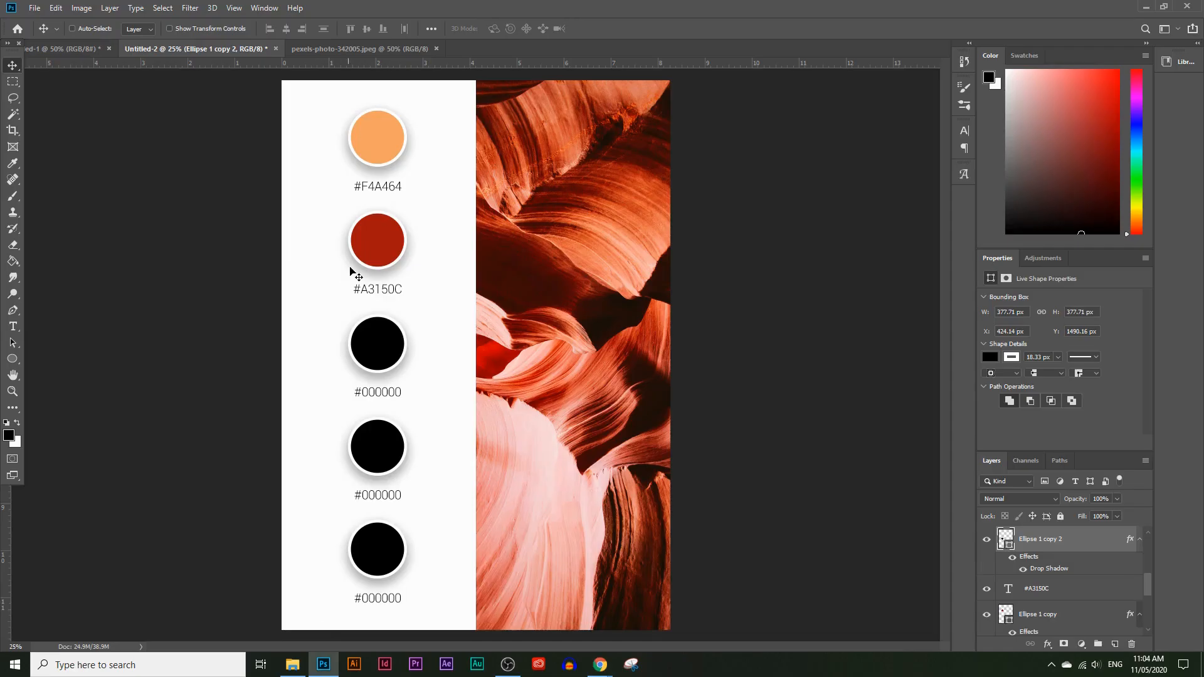
- Select the third circle's layer, Ellipse 1 copy 2, and set its fill color to #F3BFBA
right_click(379, 354)
click(404, 360)
click(989, 357)
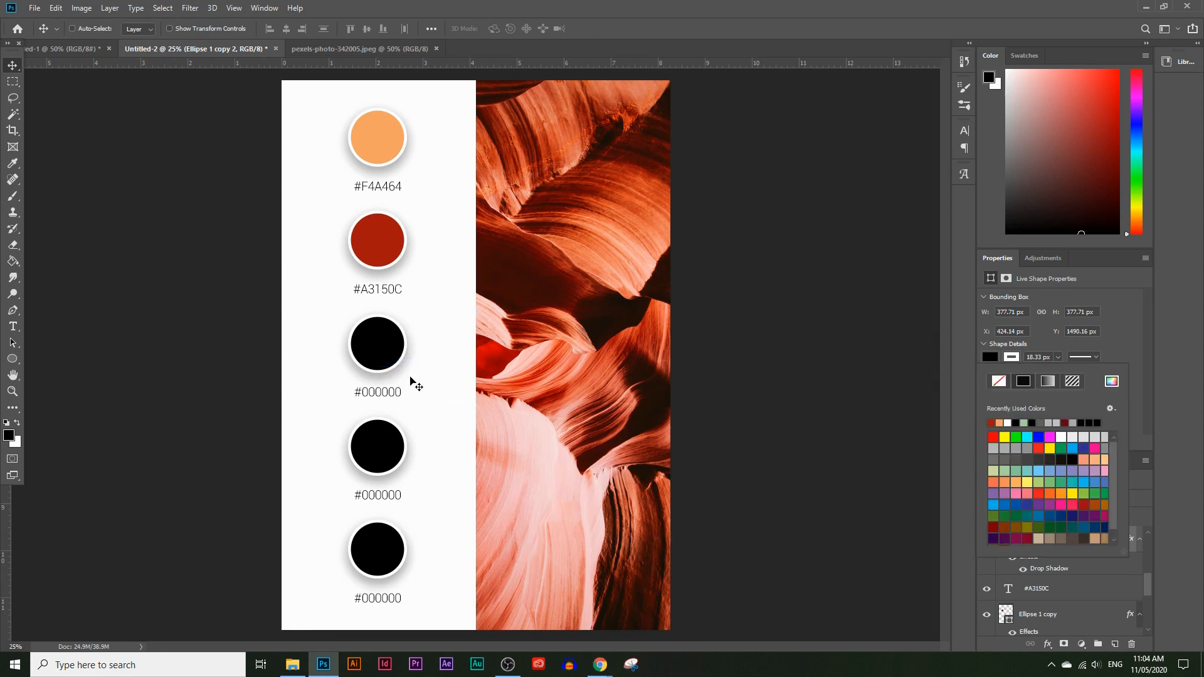
click(1110, 382)
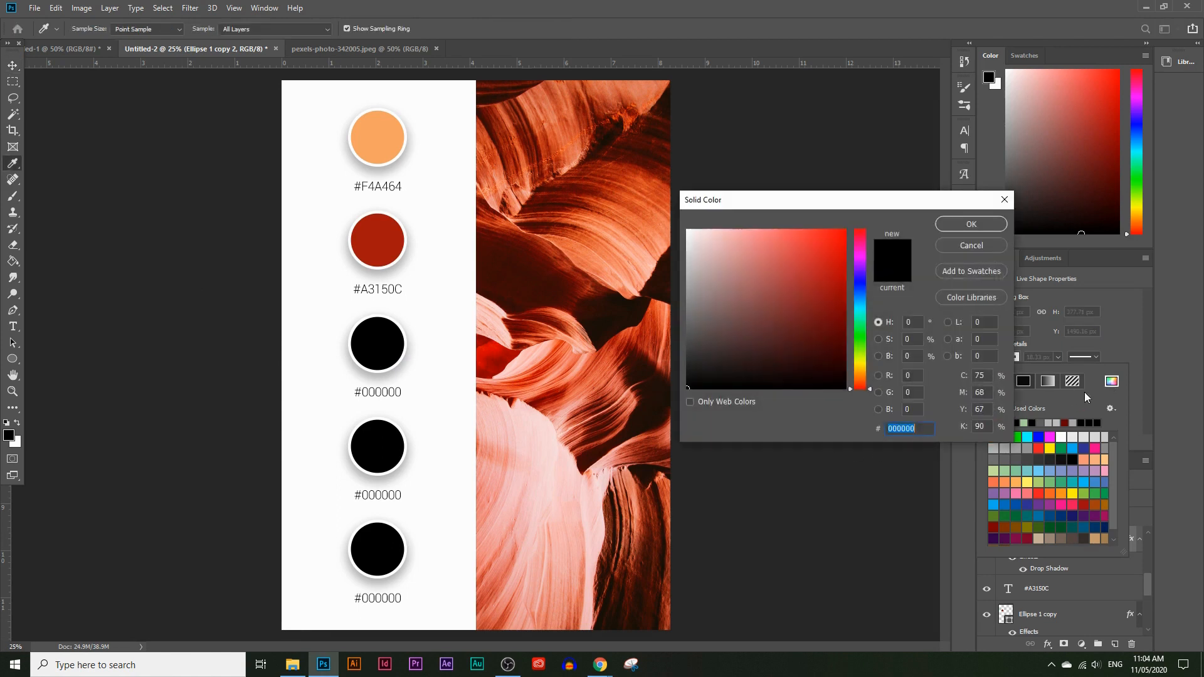
key(ctrl+v)
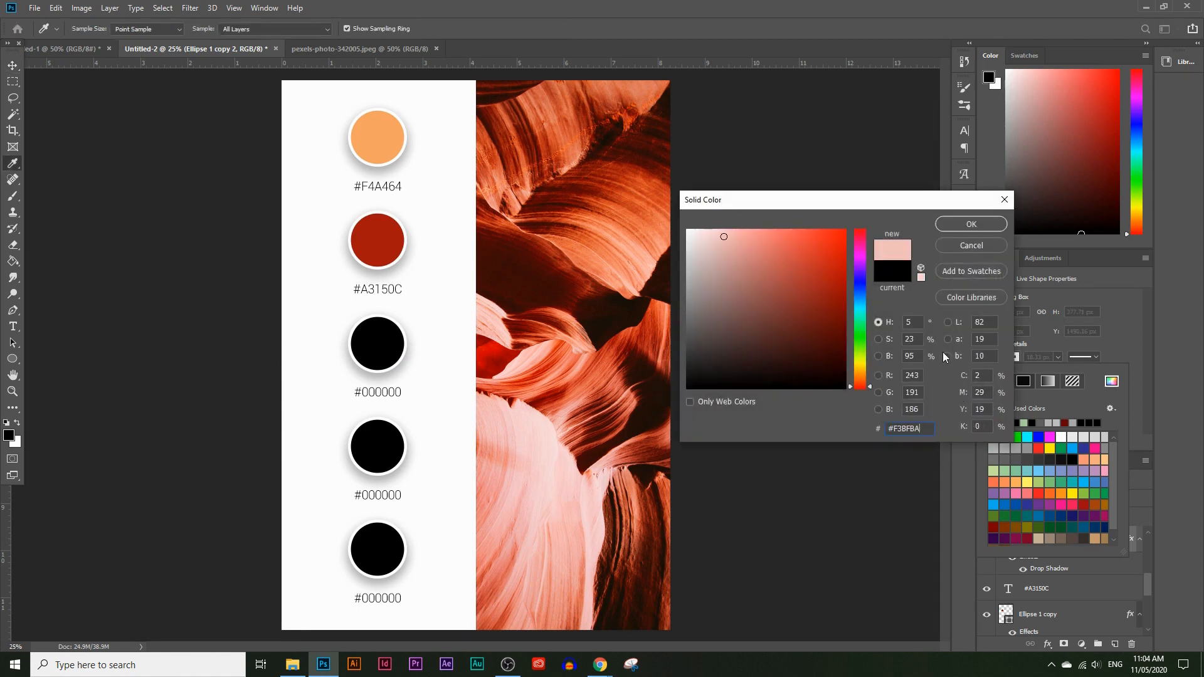
click(972, 224)
- Copy the Saddle Brown hex code #330F09 from Canva's palette in Chrome and select the fourth circle's layer back in Photoshop
mouse_move(600, 664)
click(555, 604)
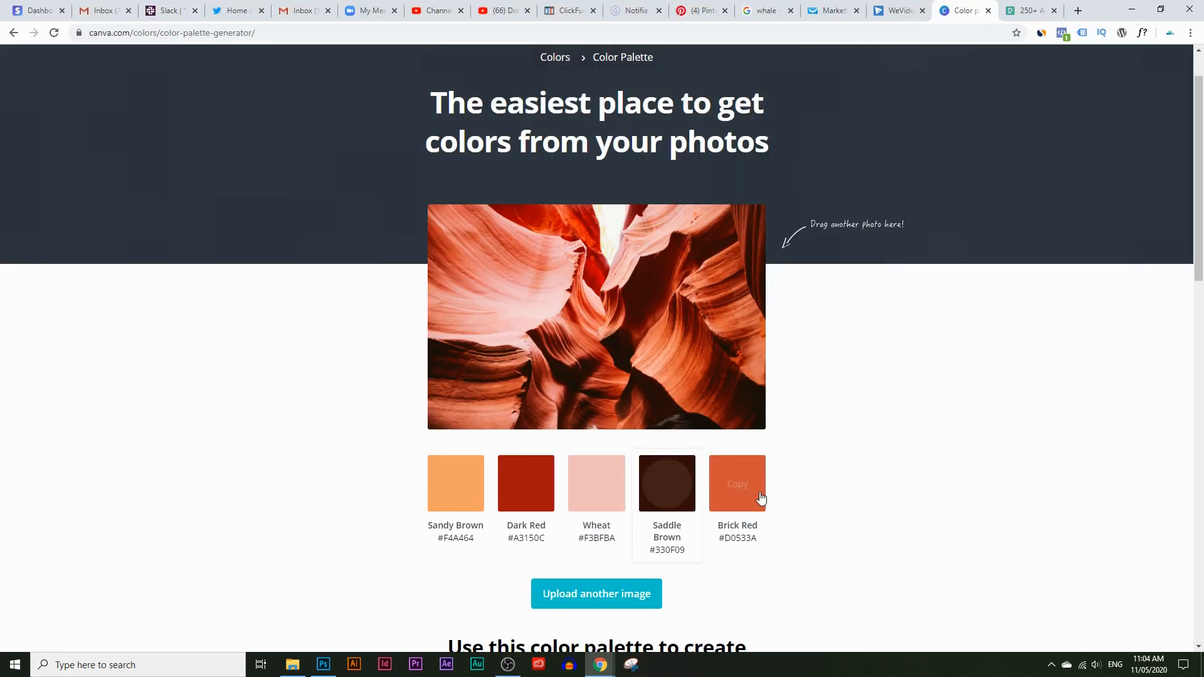
click(334, 669)
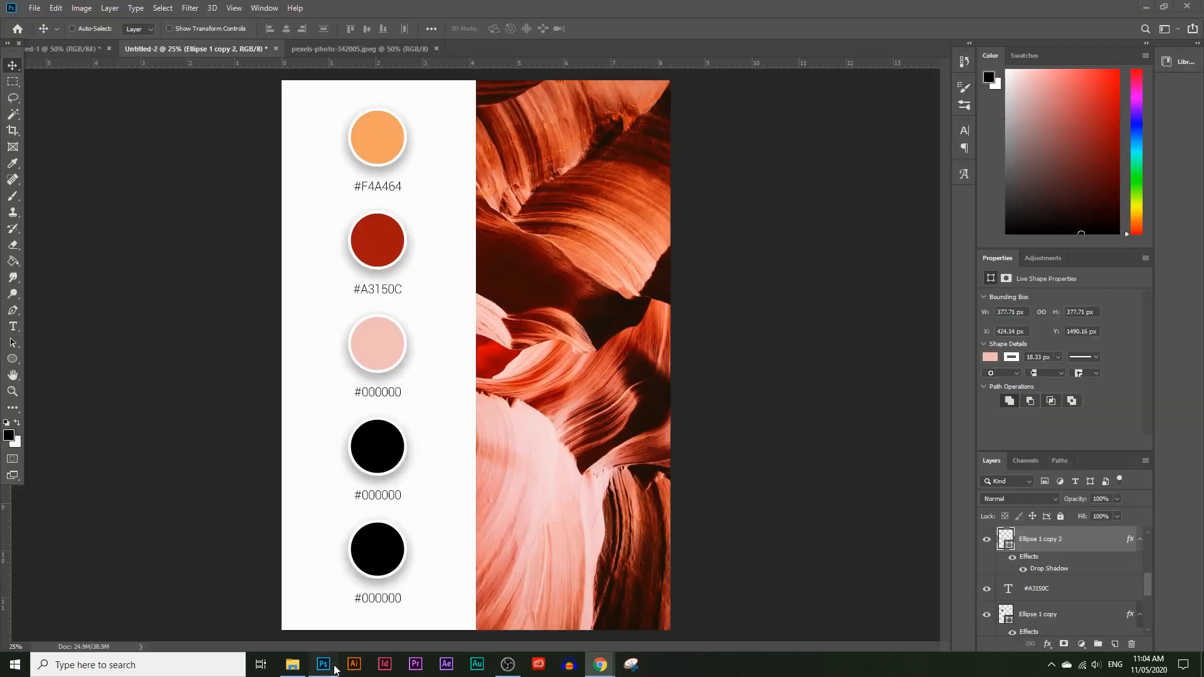
right_click(385, 439)
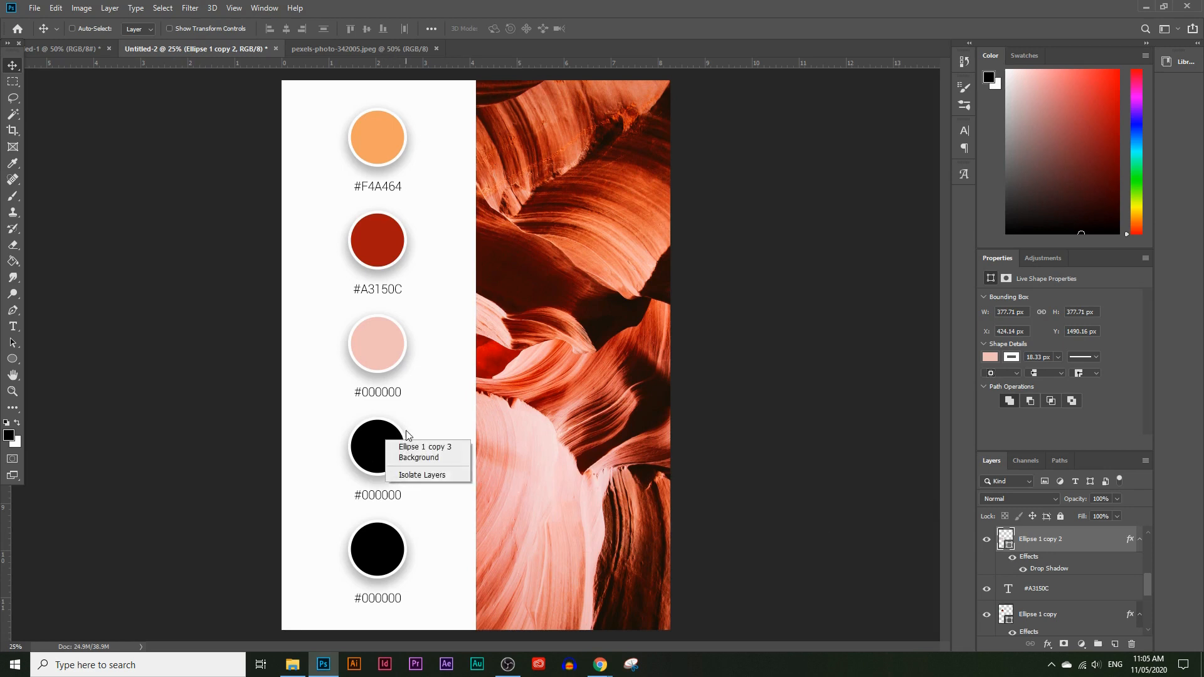
click(424, 445)
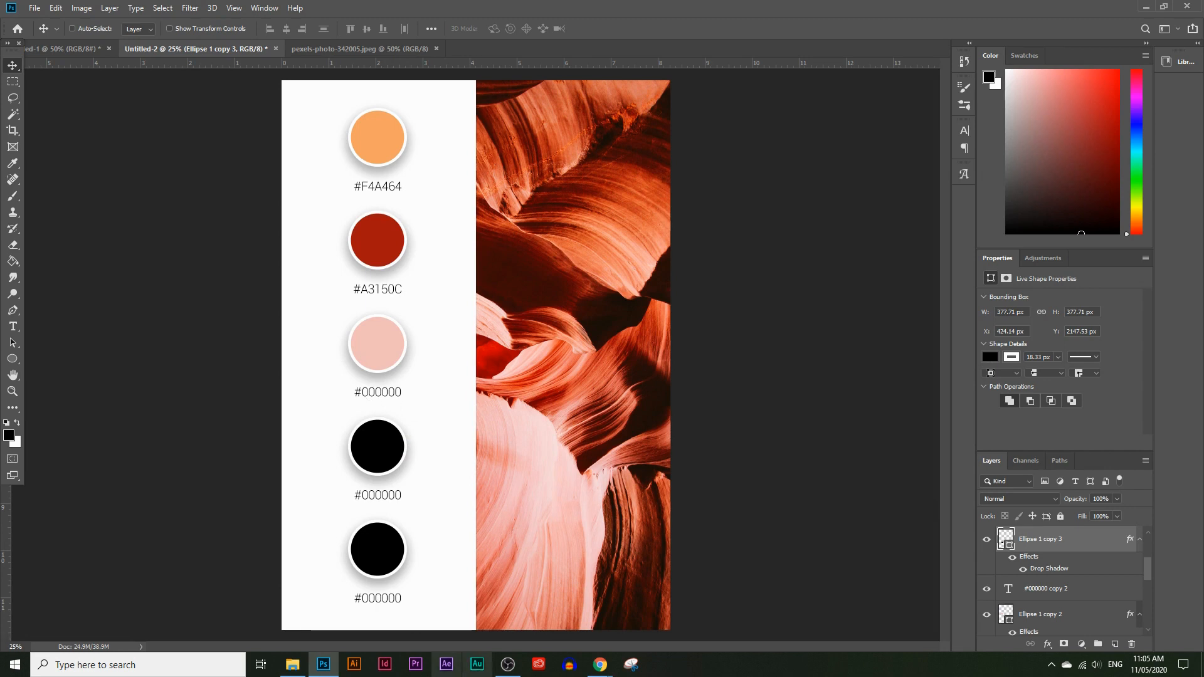
- Copy the Wheat hex code #F3BFBA again from Canva's palette in Chrome and return to Photoshop
mouse_move(601, 665)
click(601, 618)
click(596, 485)
click(327, 665)
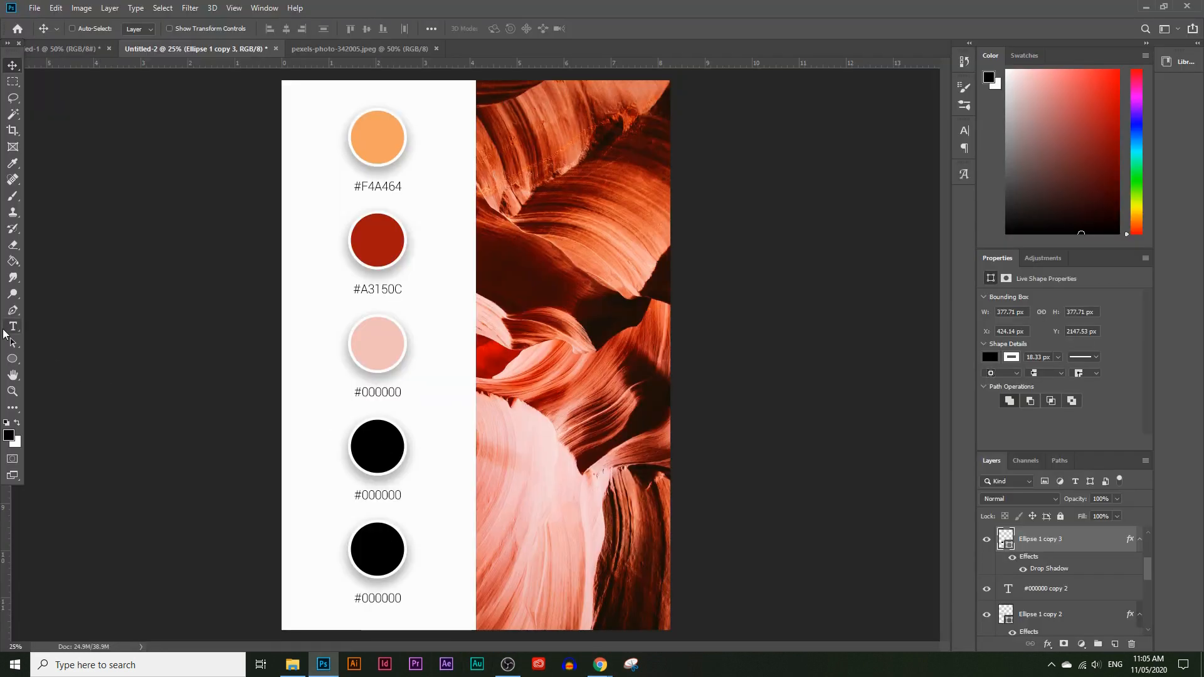
- Replace the text of the label below the third circle with #F3BFBA
click(12, 326)
click(374, 392)
drag(360, 391, 458, 401)
key(ctrl+v)
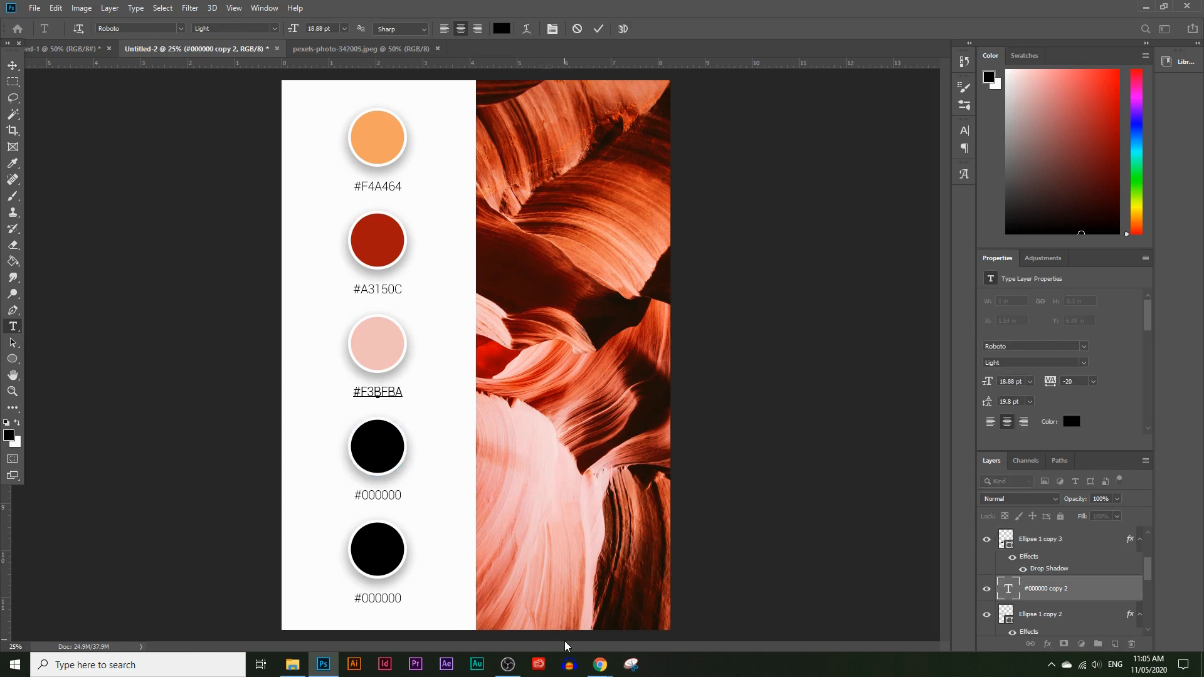
- Switch to Canva's palette in Chrome, copy the Saddle Brown hex code #330F09, and return to Photoshop
mouse_move(600, 665)
click(582, 608)
click(675, 486)
click(323, 665)
- Select the fourth circle's layer, Ellipse 1 copy 3, and set its fill color to #330F09
right_click(411, 389)
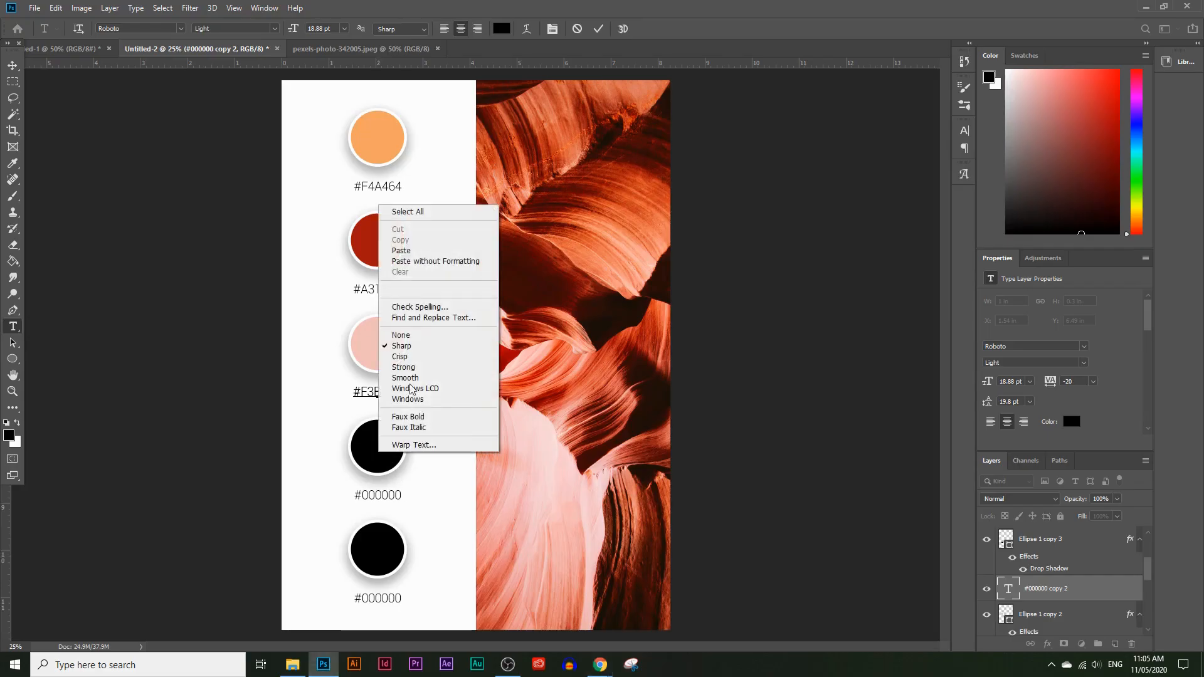
right_click(375, 440)
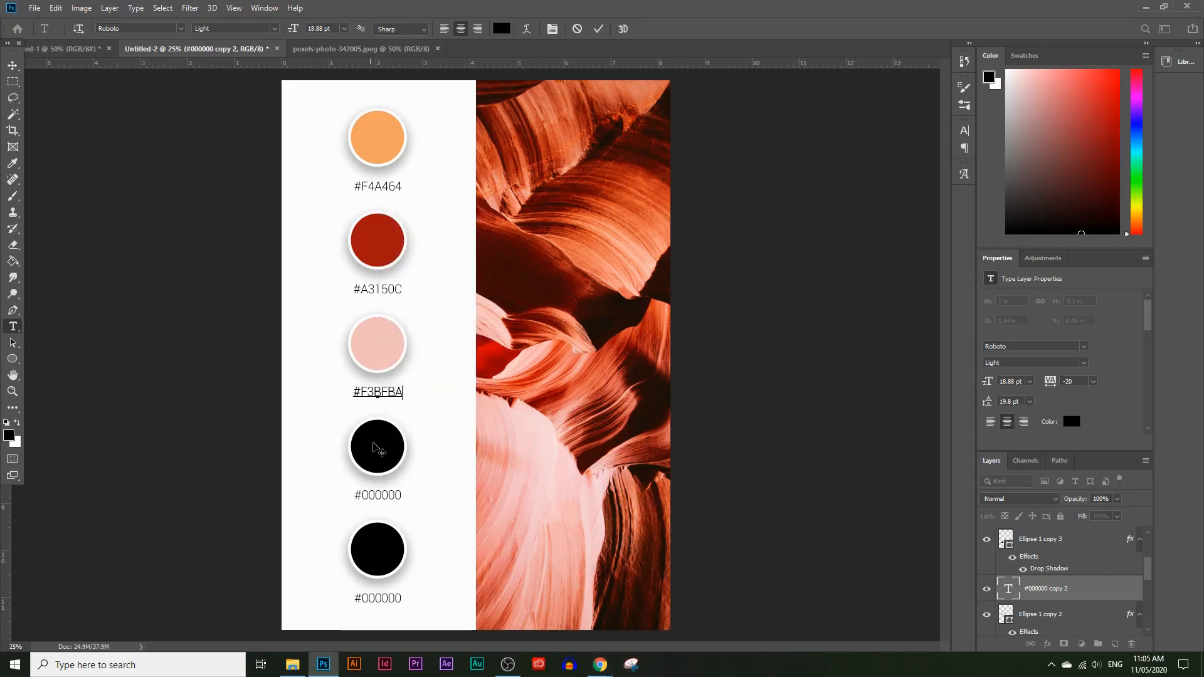
click(1030, 554)
click(1020, 564)
click(9, 68)
right_click(371, 446)
click(387, 454)
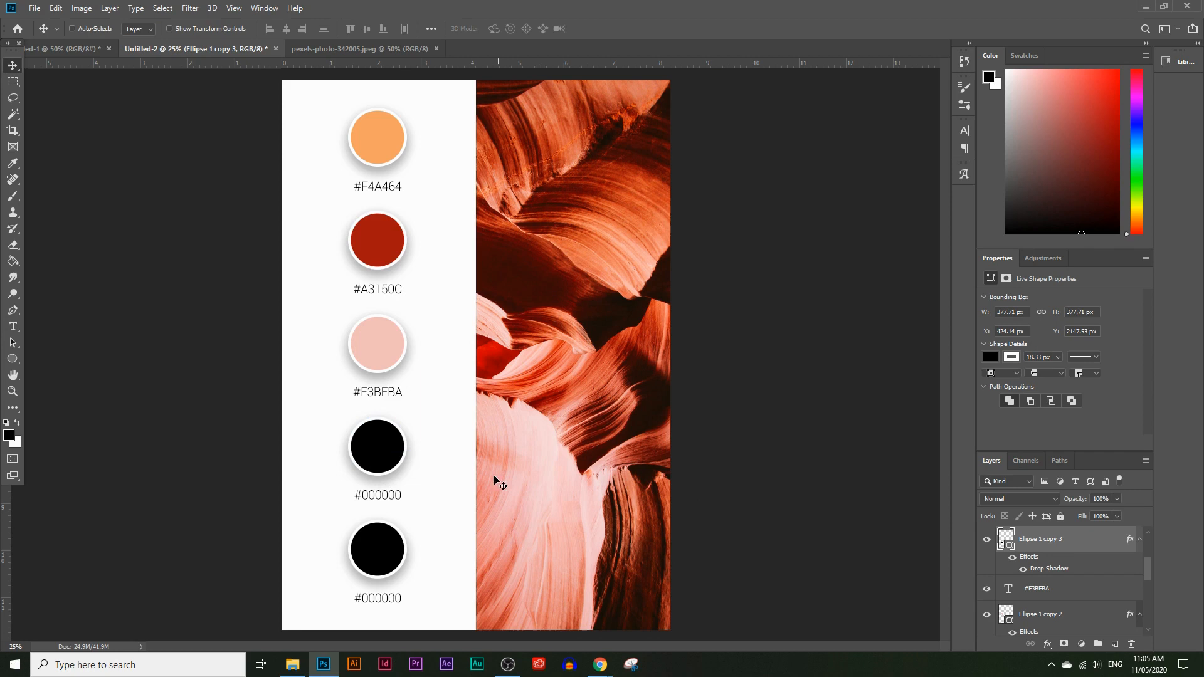
click(990, 357)
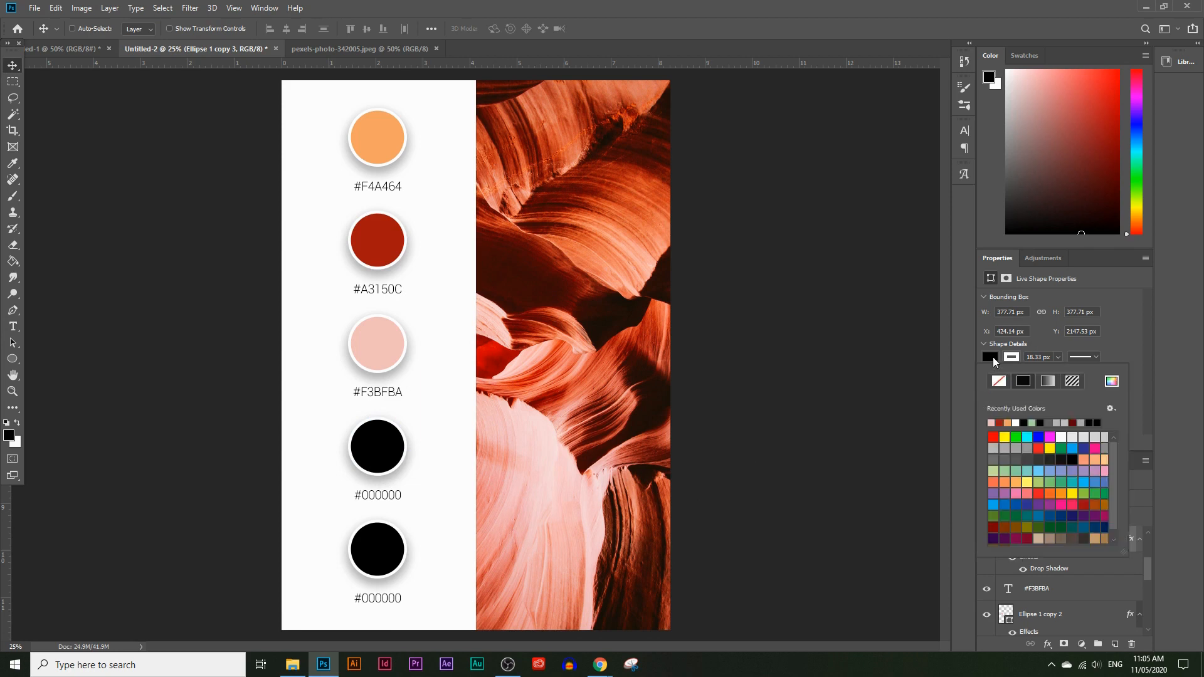
click(1111, 381)
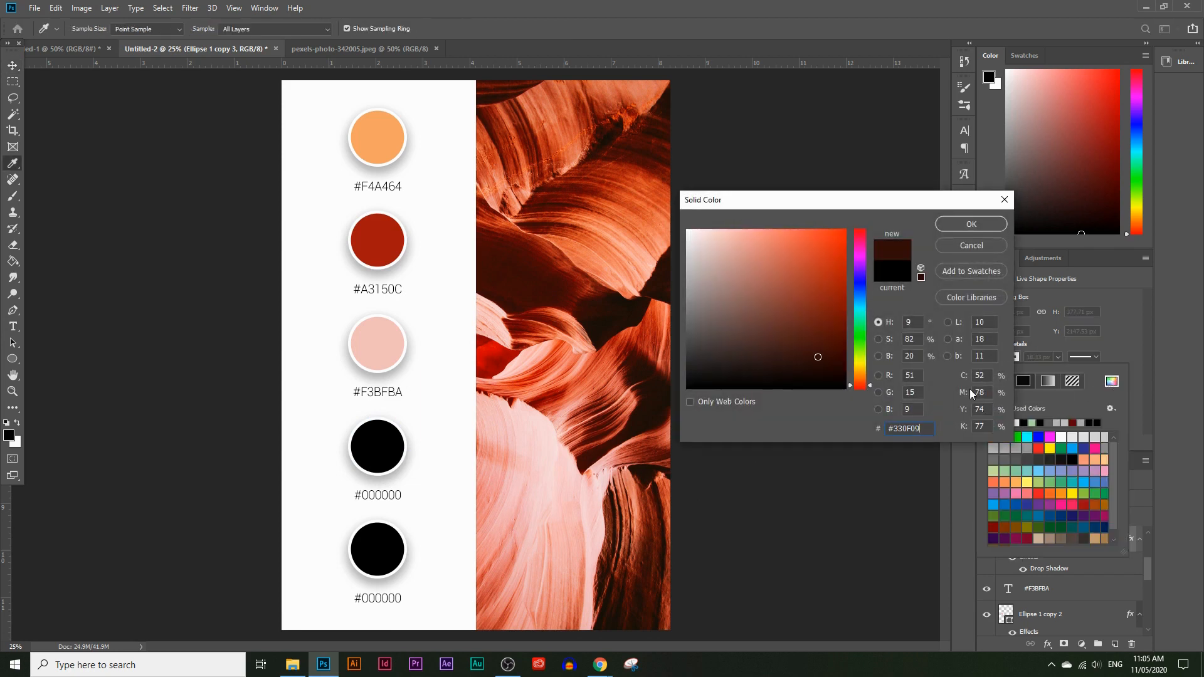
click(978, 226)
- Replace the text of the label below the fourth circle with #330F09
key(t)
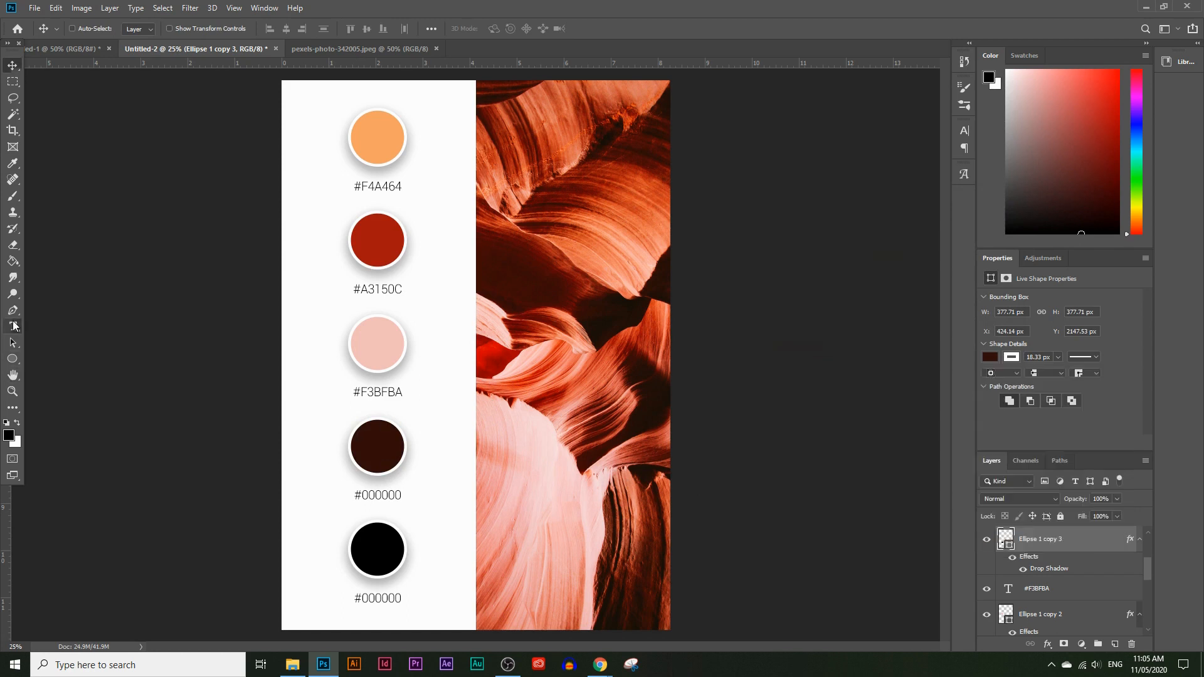
click(374, 490)
drag(355, 496, 431, 499)
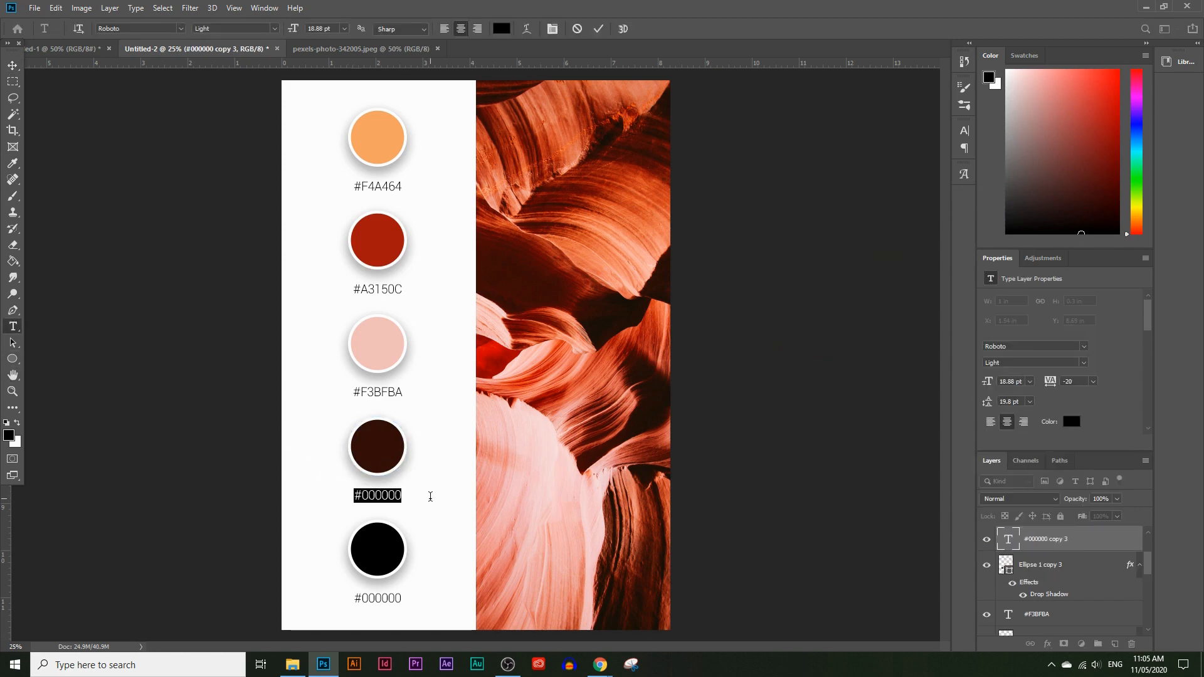
key(ctrl+v)
click(13, 64)
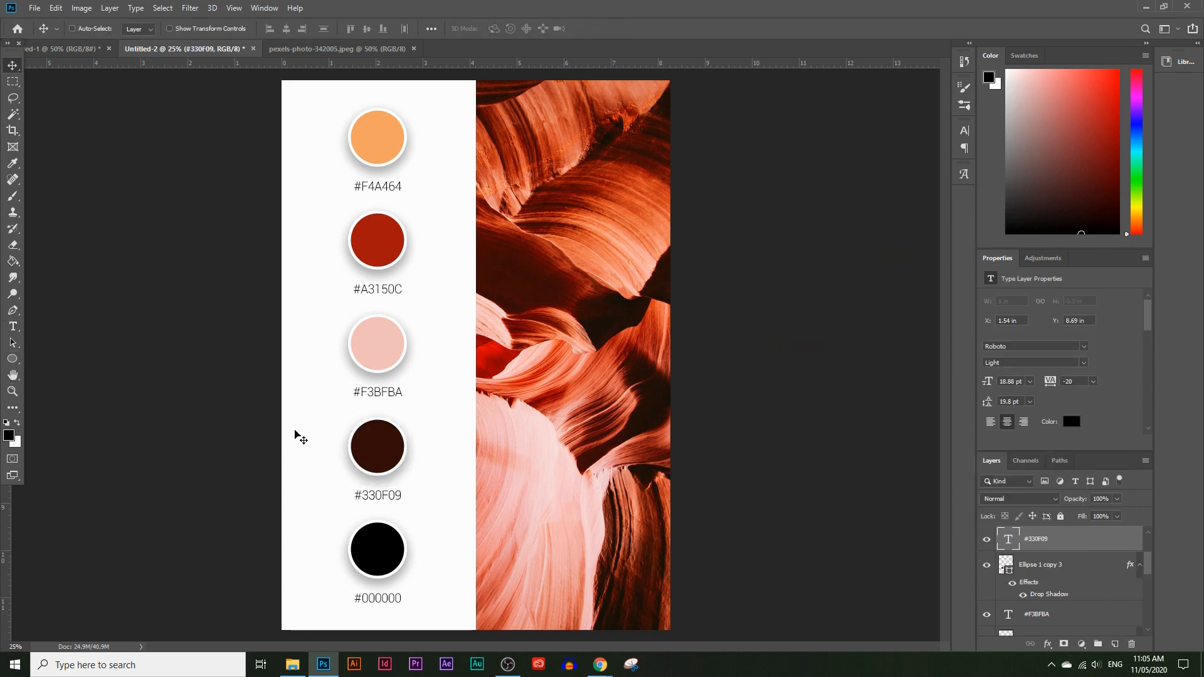
- Select the fifth circle, copy the Brick Red hex code #D0533A from Canva's palette in Chrome, and return to Photoshop
right_click(376, 551)
click(408, 558)
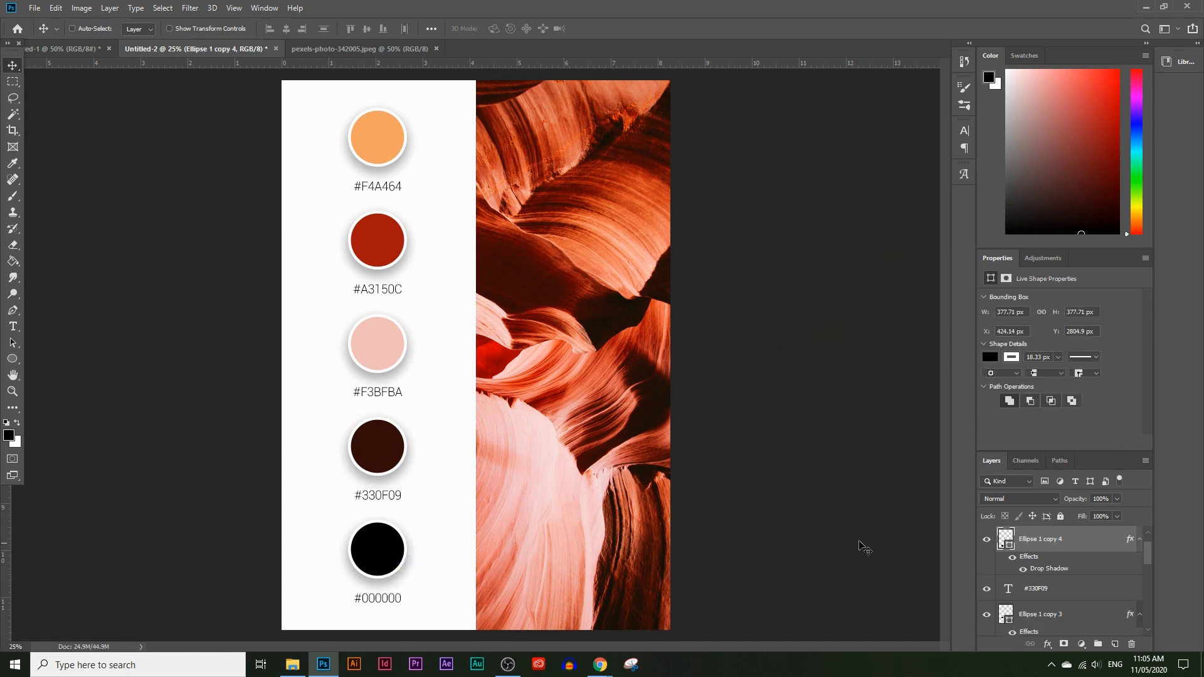
mouse_move(600, 663)
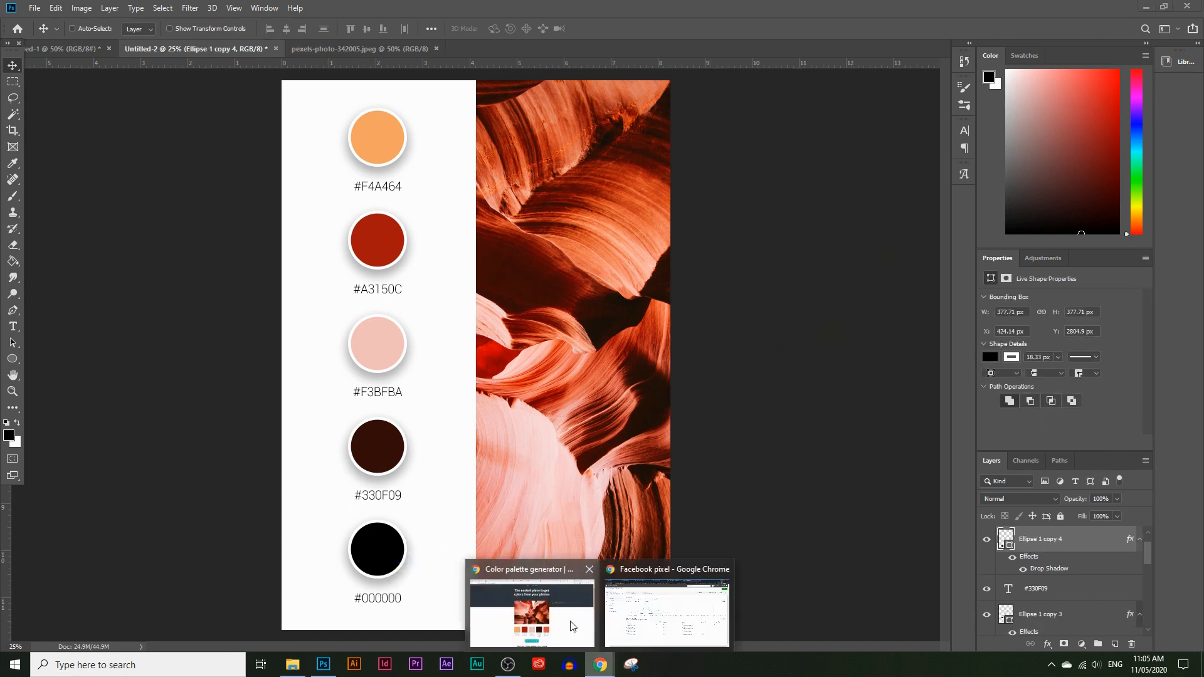
click(577, 629)
click(739, 484)
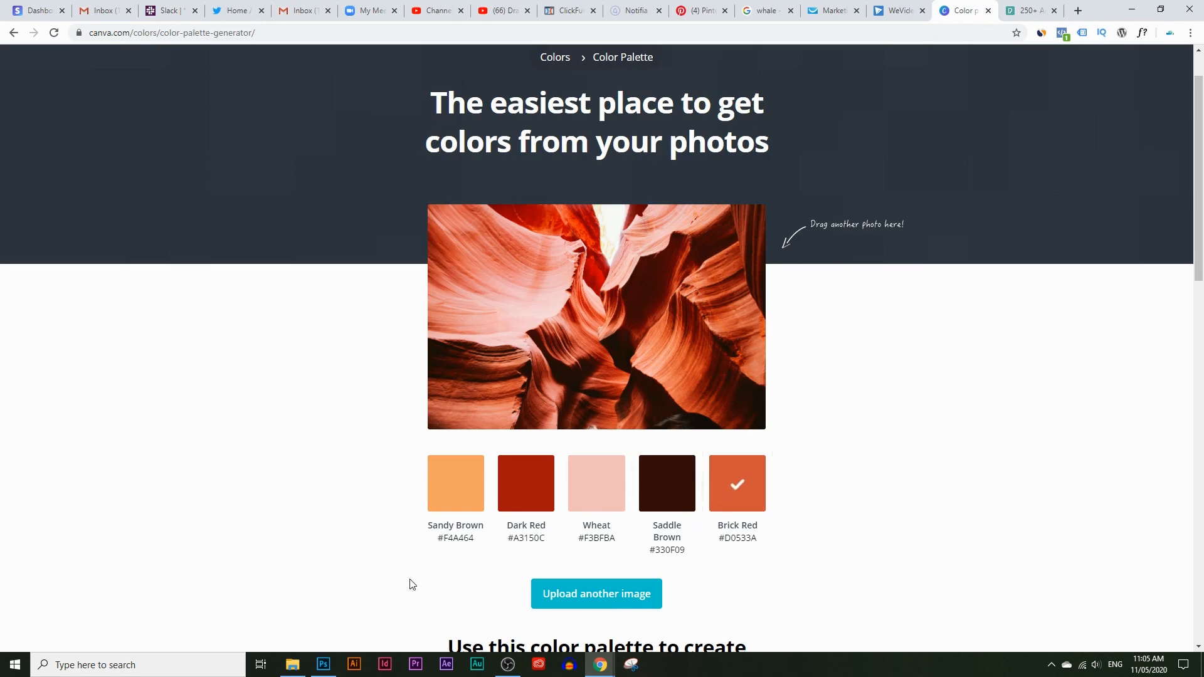
click(335, 662)
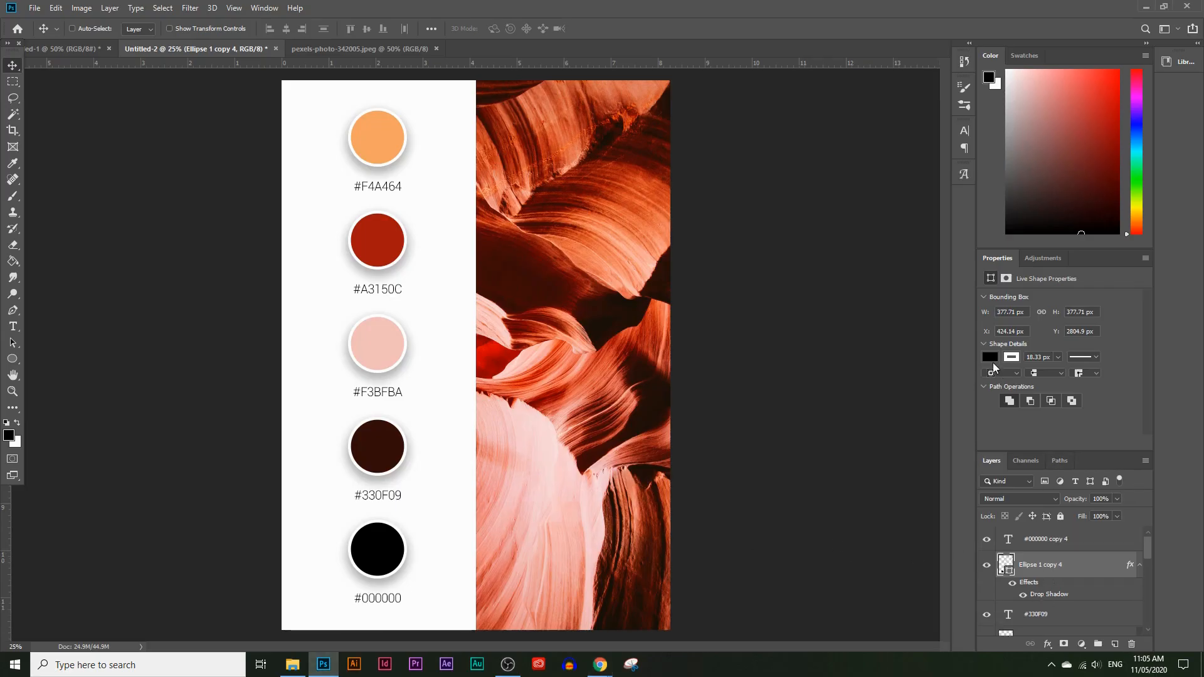
- Set the fill color of the fifth circle, Ellipse 1 copy 4, to #D0533A
click(990, 358)
click(1111, 382)
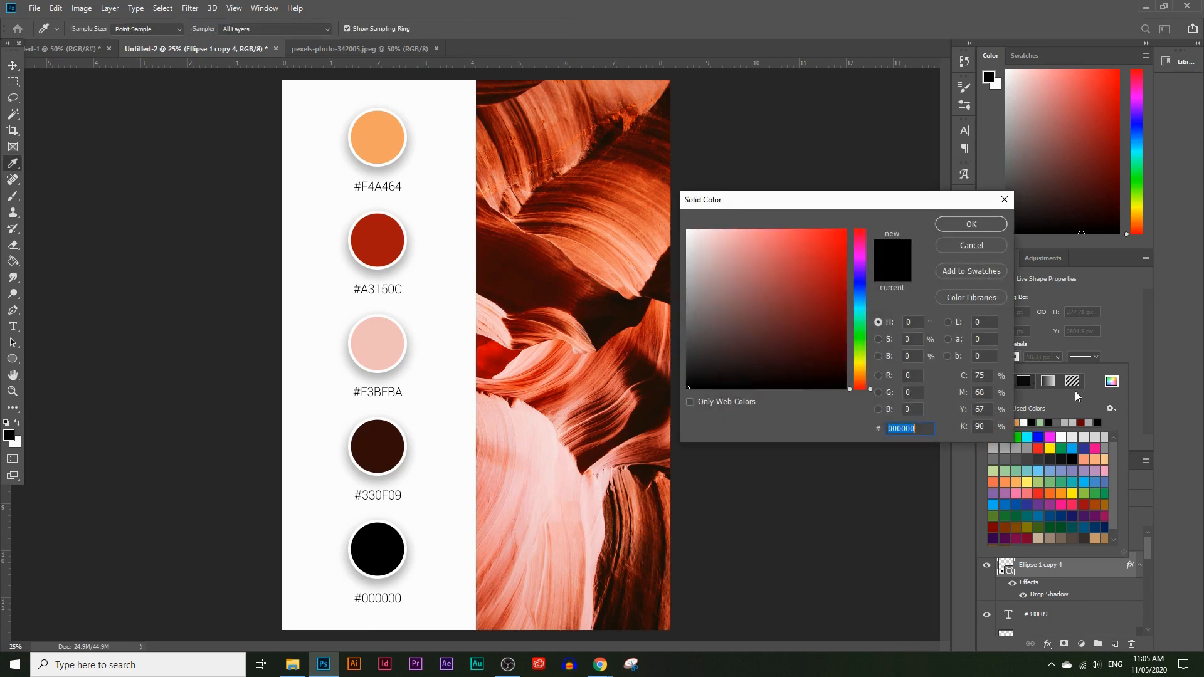
key(ctrl+v)
click(960, 226)
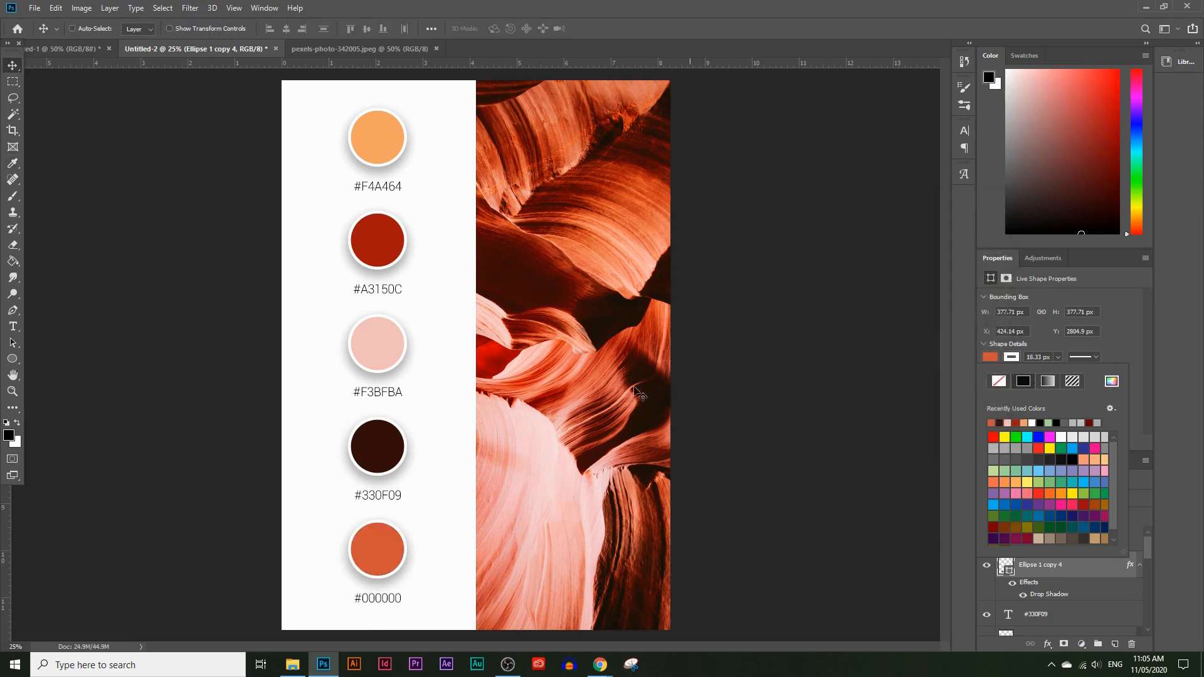
- Replace the text of the label below the fifth circle with #D0533A
click(19, 324)
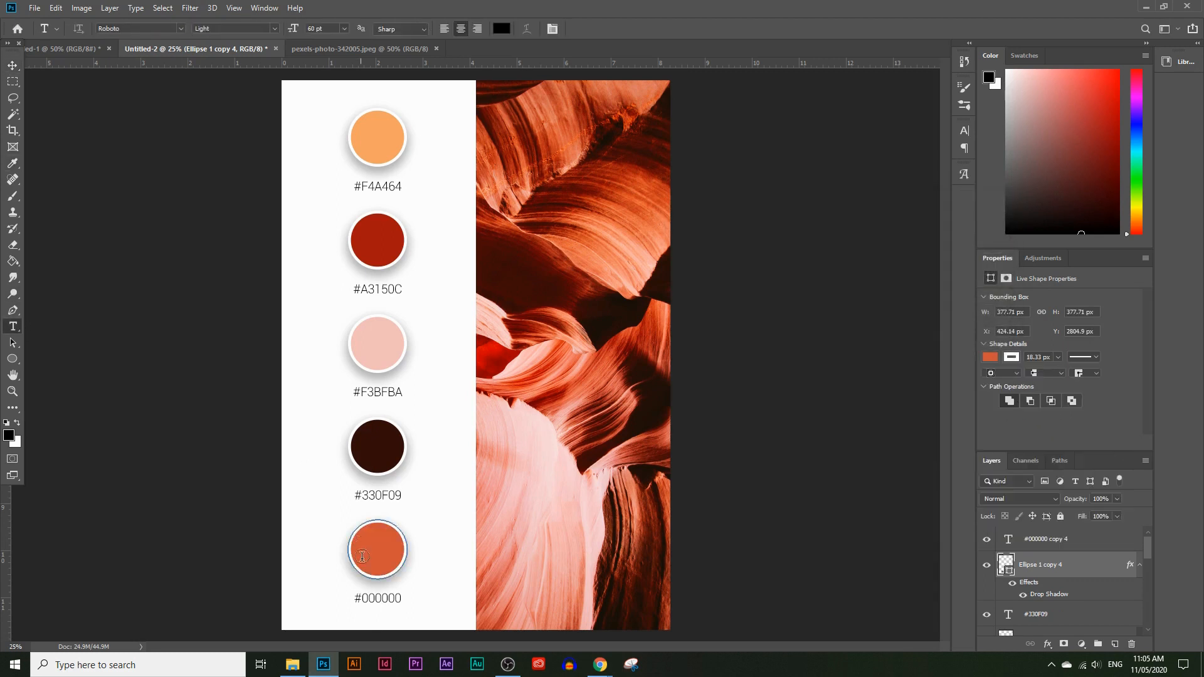
click(379, 598)
key(ctrl+a)
key(ctrl+v)
click(12, 65)
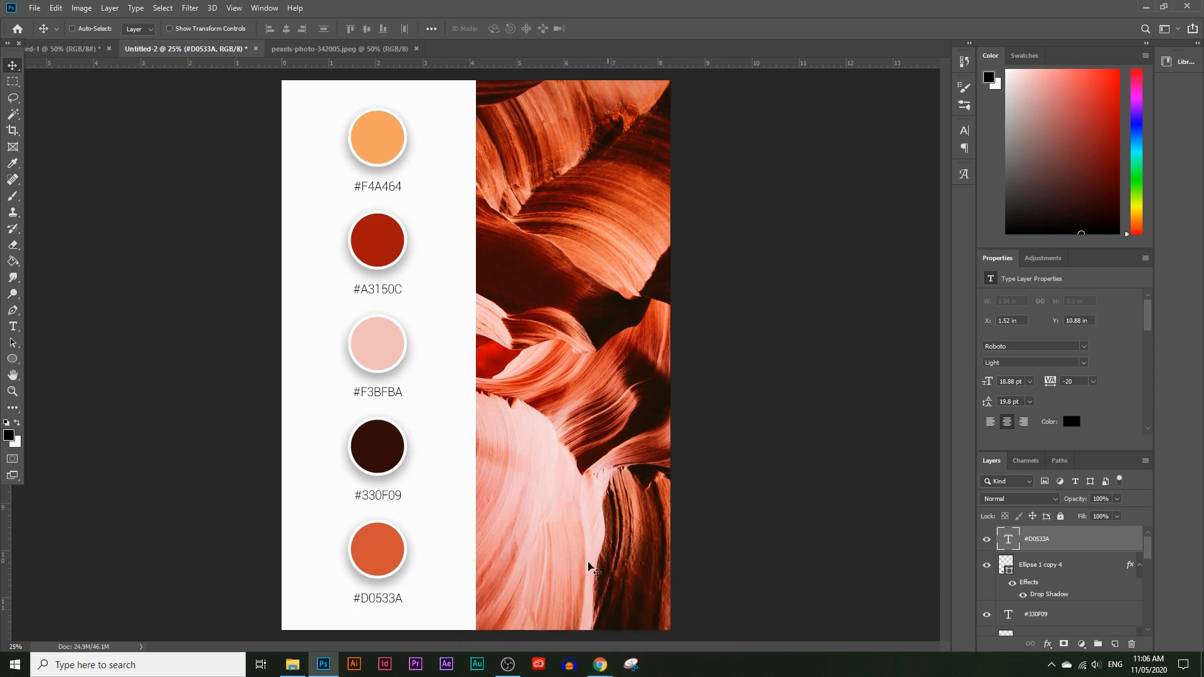
- Switch to Chrome and open Adobe Color's color wheel at color.adobe.com/create in a new tab
mouse_move(600, 665)
click(572, 620)
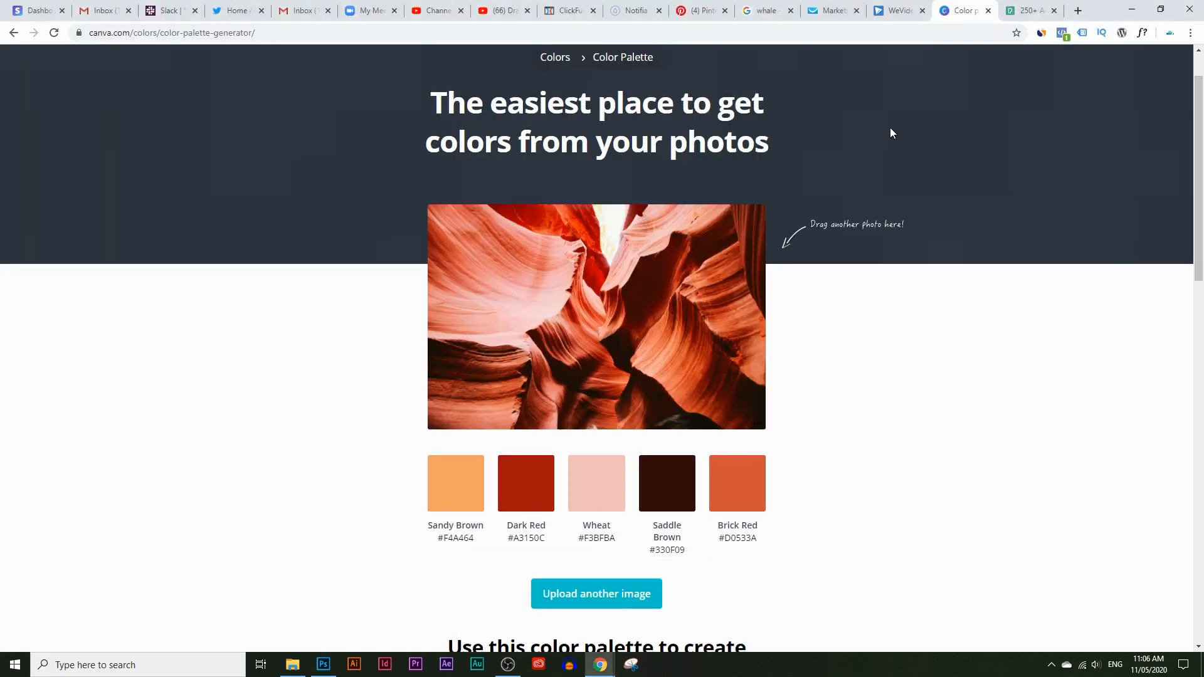
click(1077, 11)
text(c)
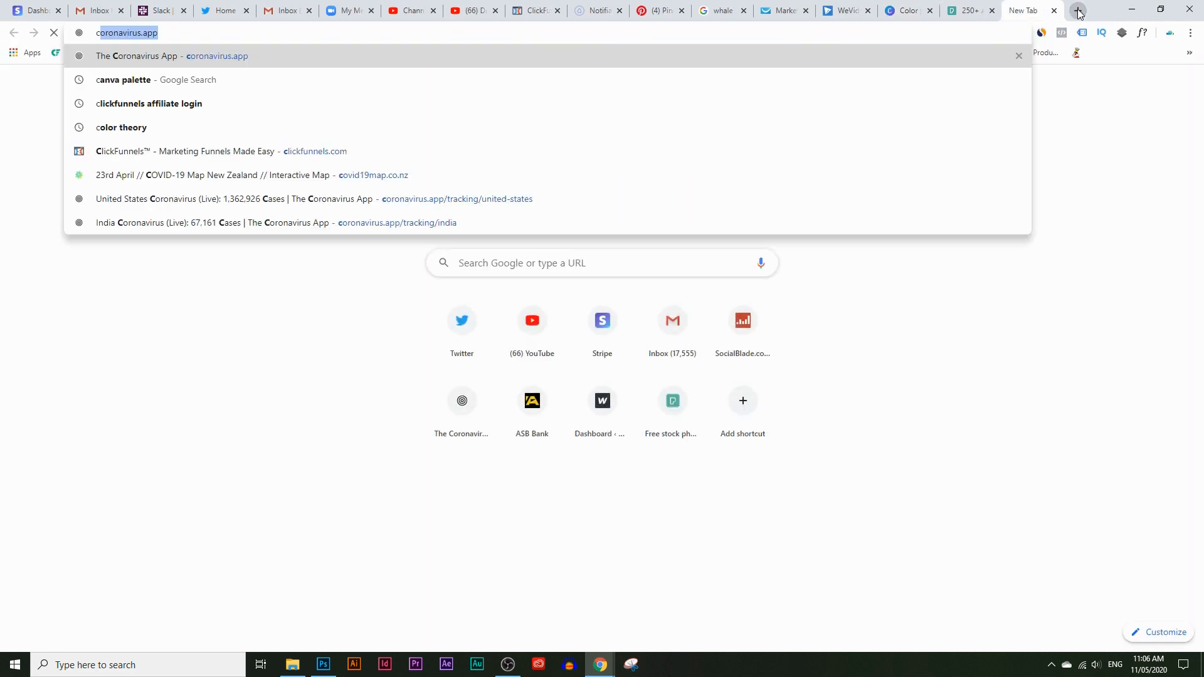
text(olor.ad)
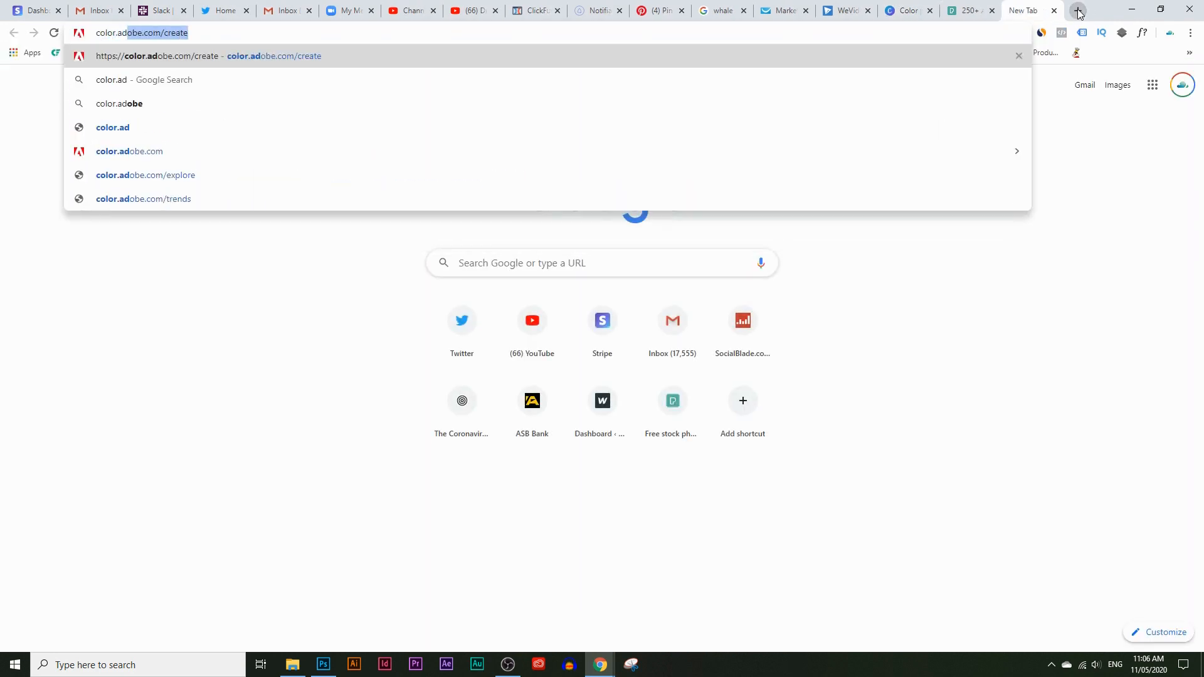
key(Return)
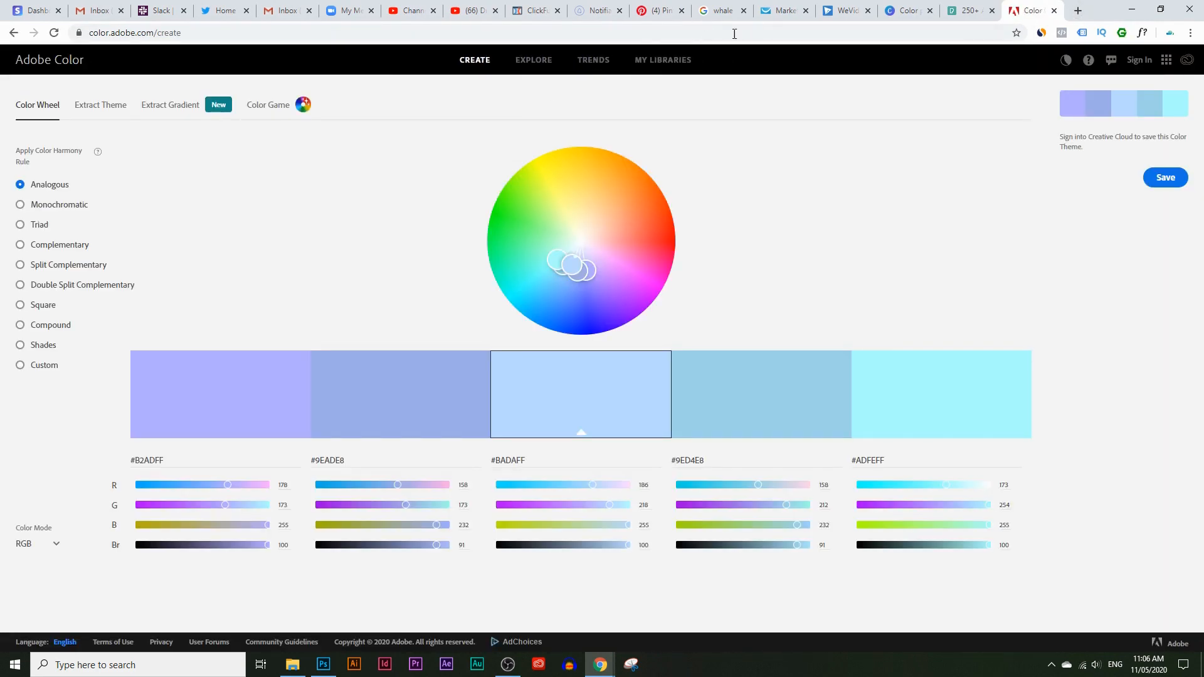
- Copy the Dark Red hex code #A3150C from Canva's palette and set it as the base color in Adobe Color
click(906, 10)
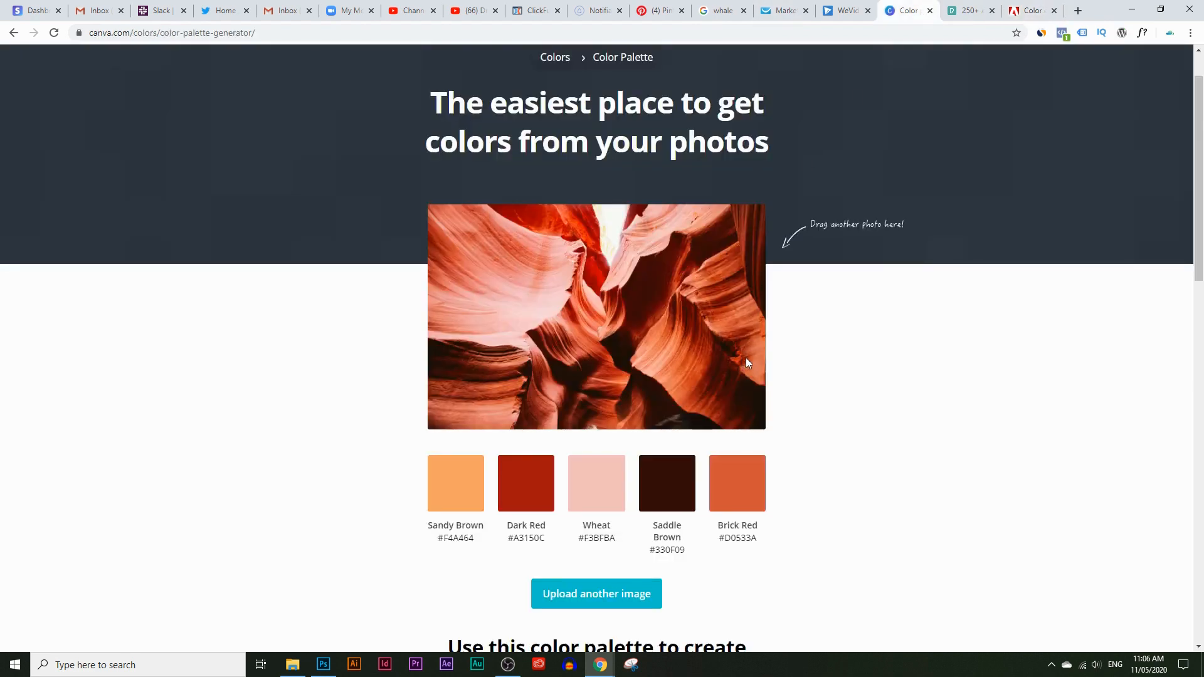
mouse_move(526, 493)
click(524, 492)
click(1029, 10)
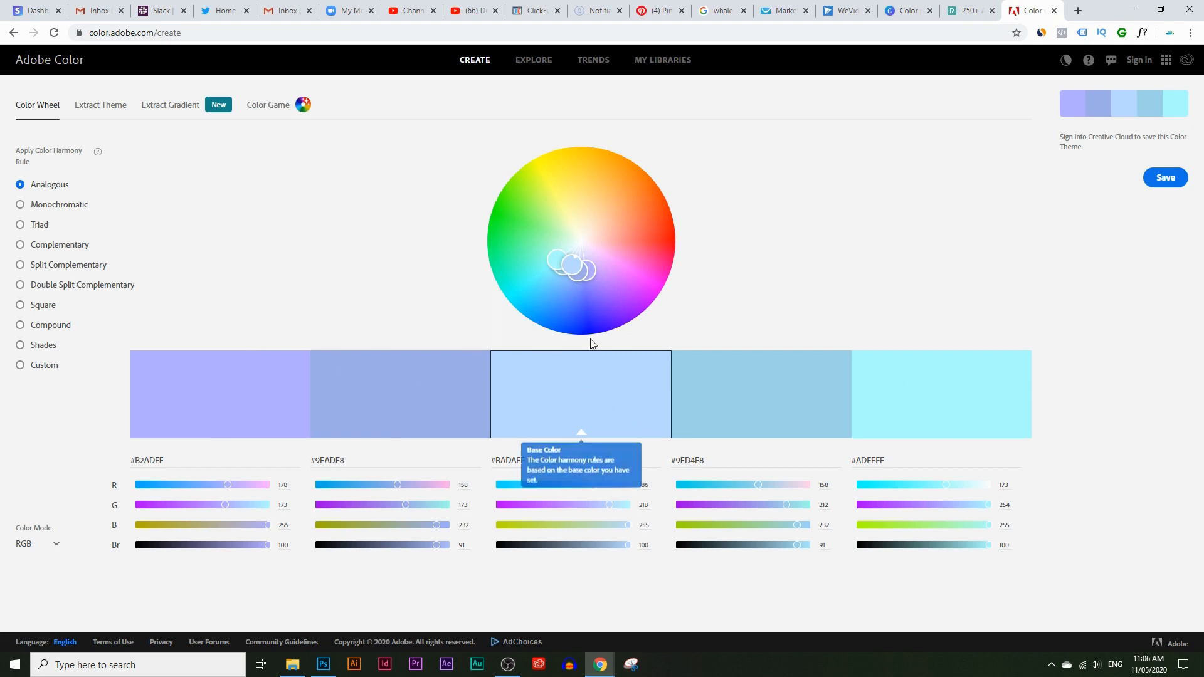
drag(535, 462, 458, 457)
key(ctrl+v)
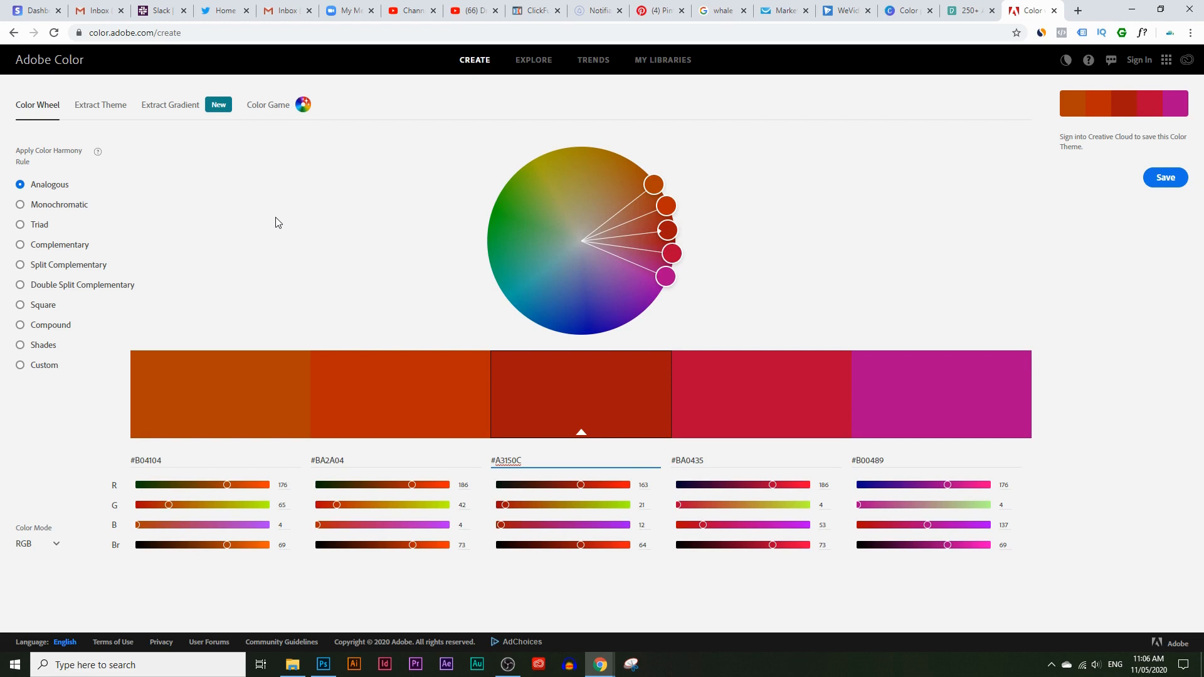
- Compare the Monochromatic, Complementary and Split Complementary harmony rules for the red base color and switch back to Analogous
click(64, 206)
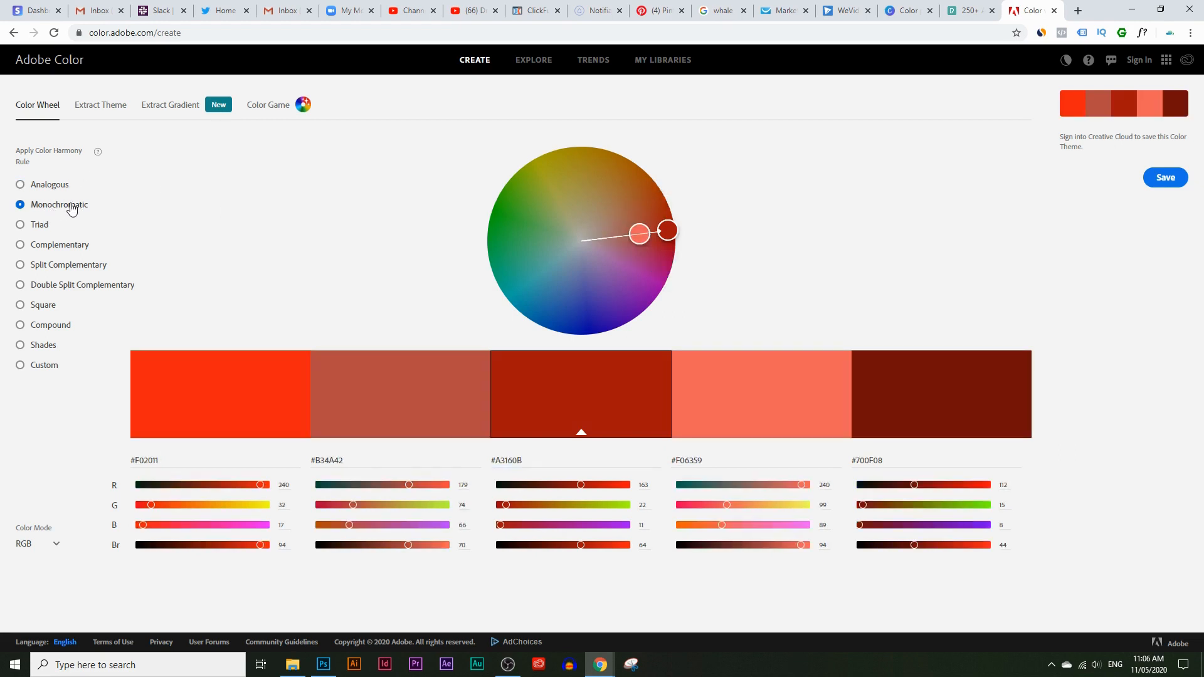
click(44, 245)
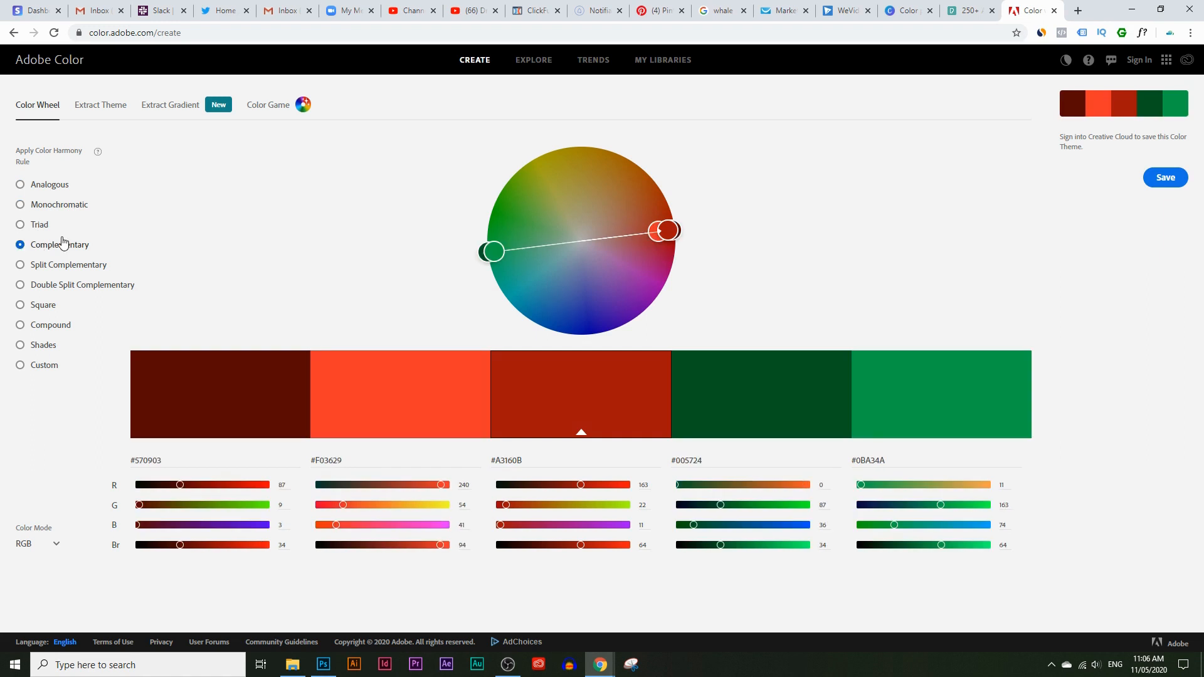
click(54, 268)
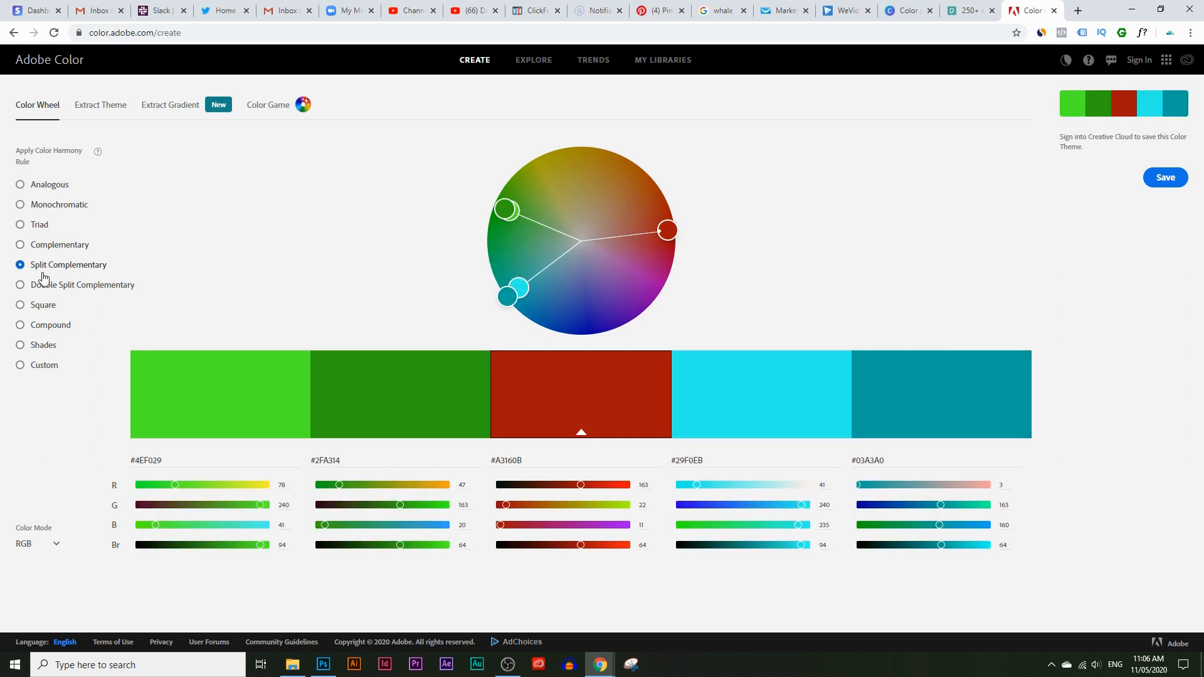
click(39, 186)
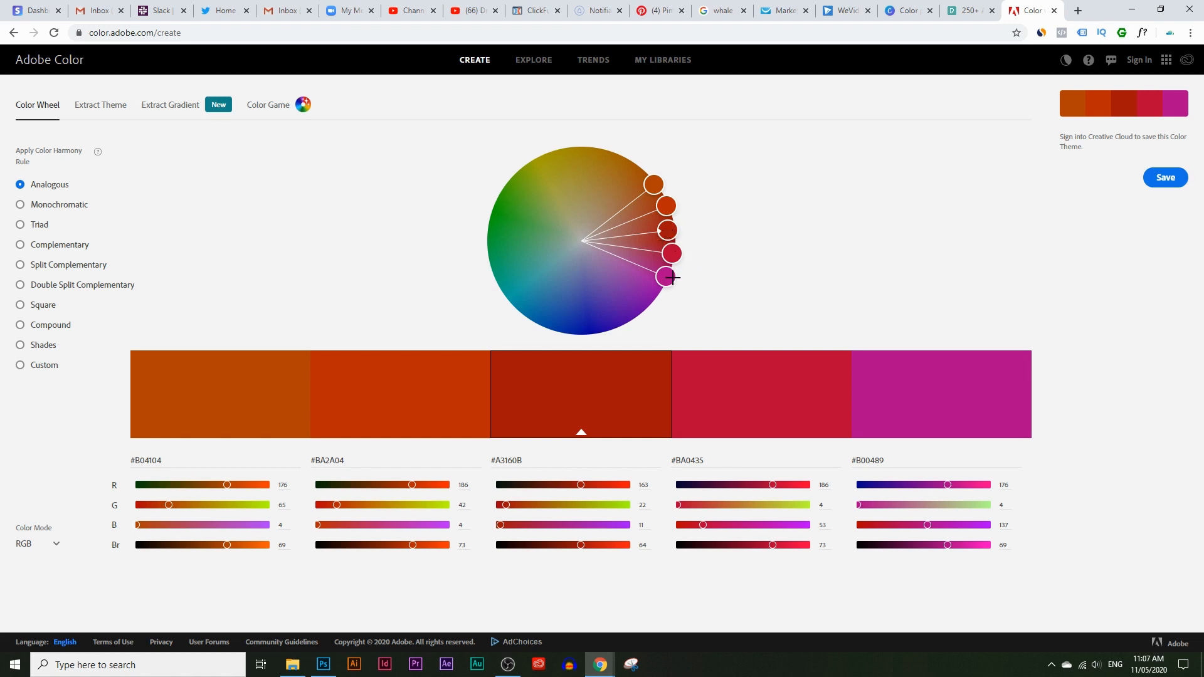
- Adjust the spread of the analogous colors on the wheel, ending close around the red base color, and return to Photoshop
drag(668, 275, 517, 321)
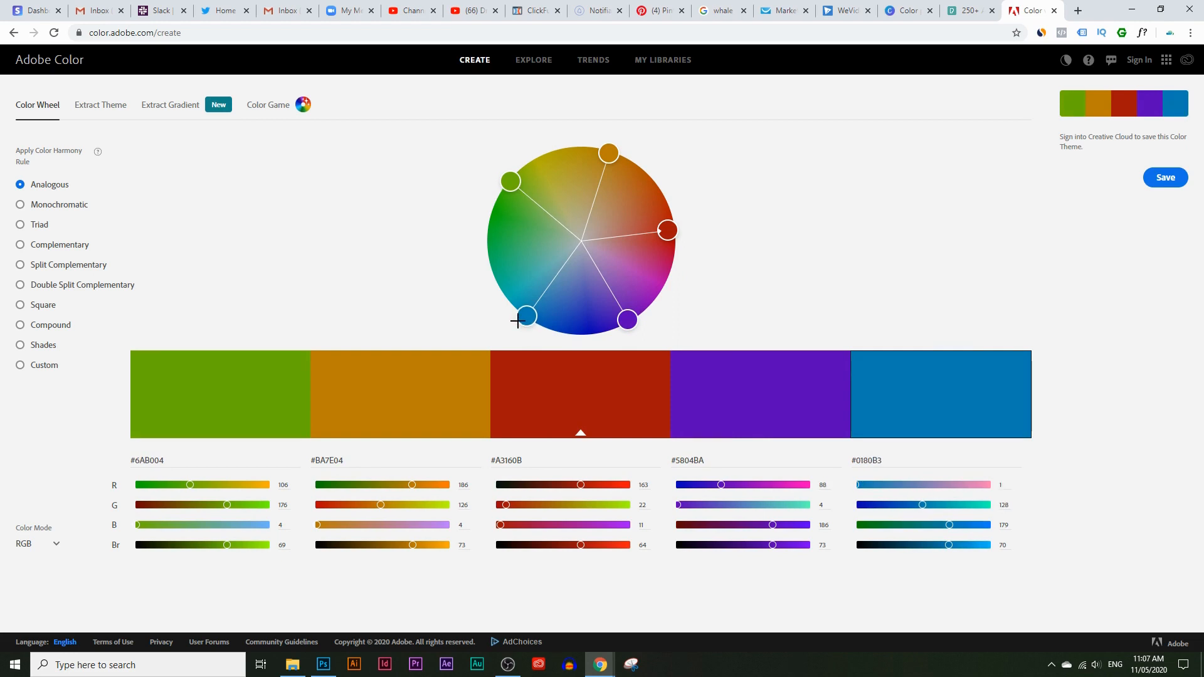
drag(628, 320, 664, 284)
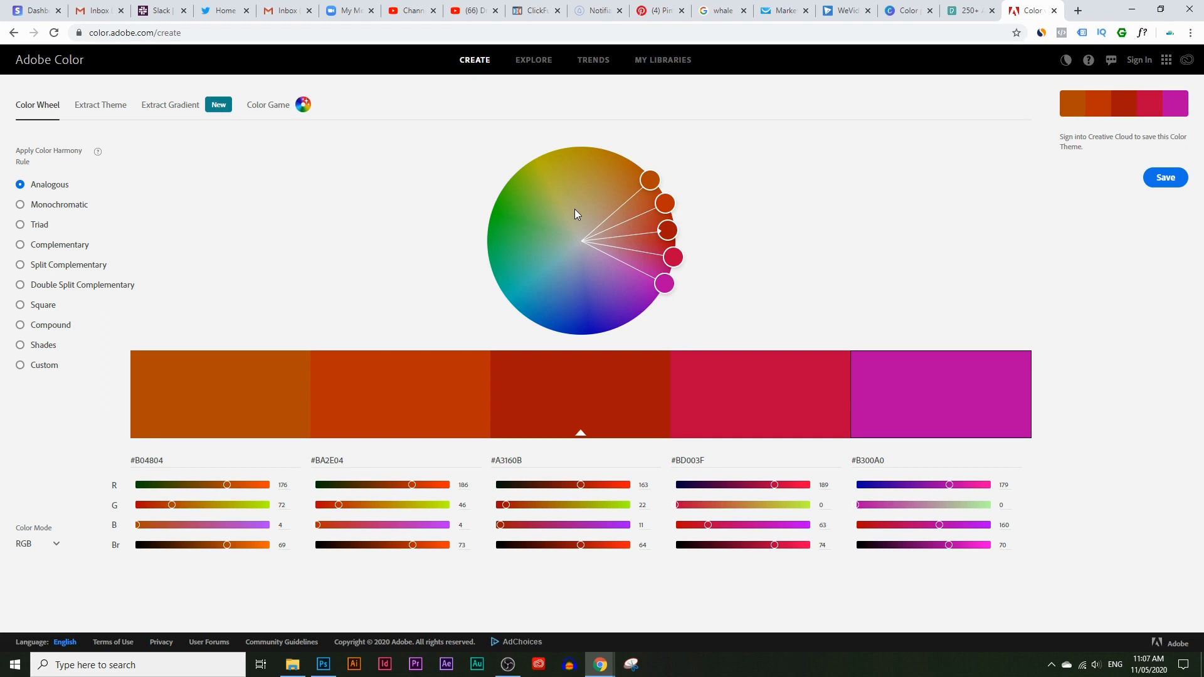
click(323, 664)
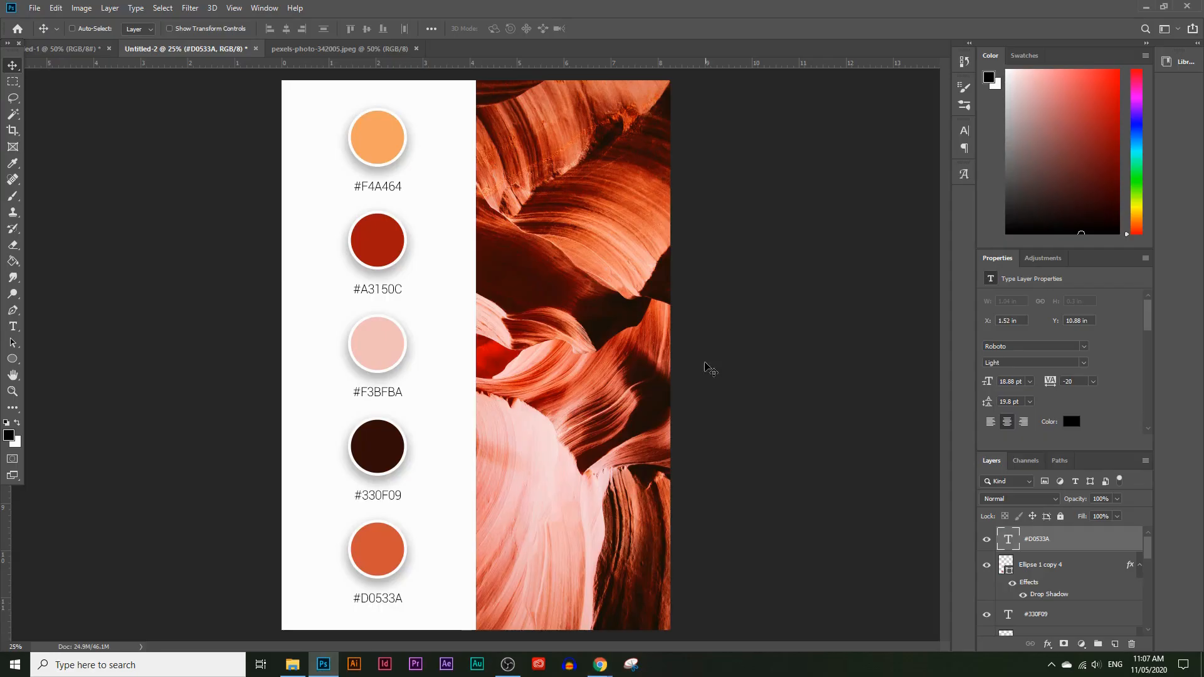